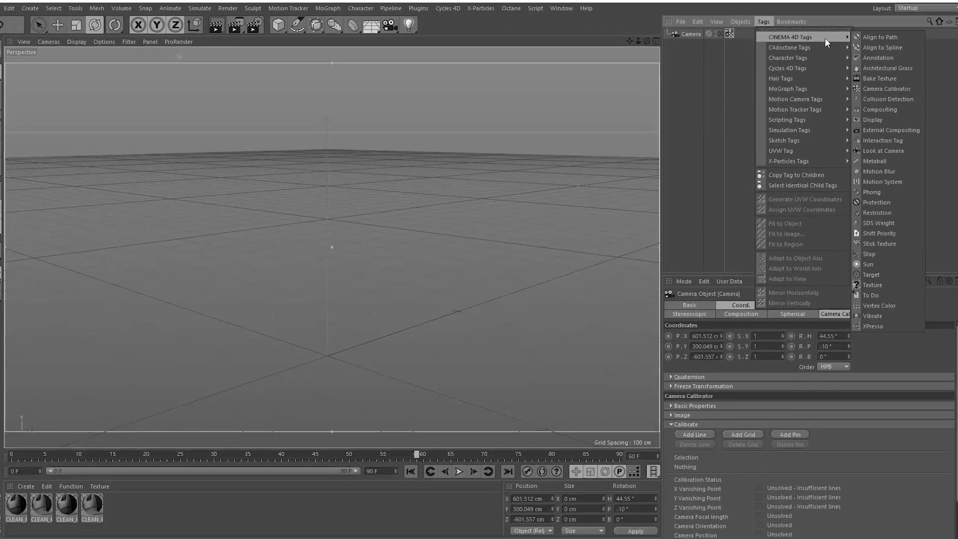
- Add a calibration line along the floor seam in front of the curtain and assign an axis to it
left_click(876, 117)
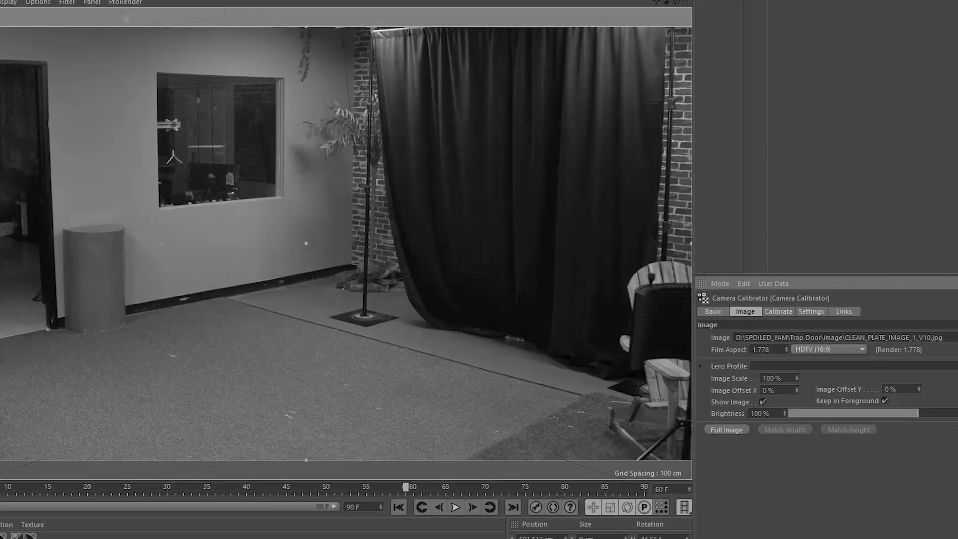
left_click(778, 311)
left_click(732, 338)
left_click_drag(260, 303, 227, 298)
left_click_drag(539, 321, 593, 406)
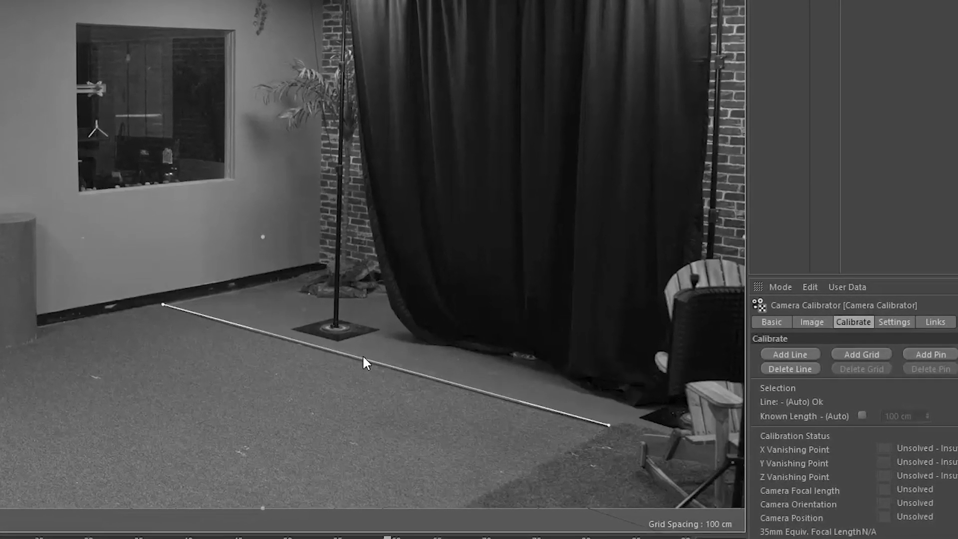
left_click(389, 359, "shift")
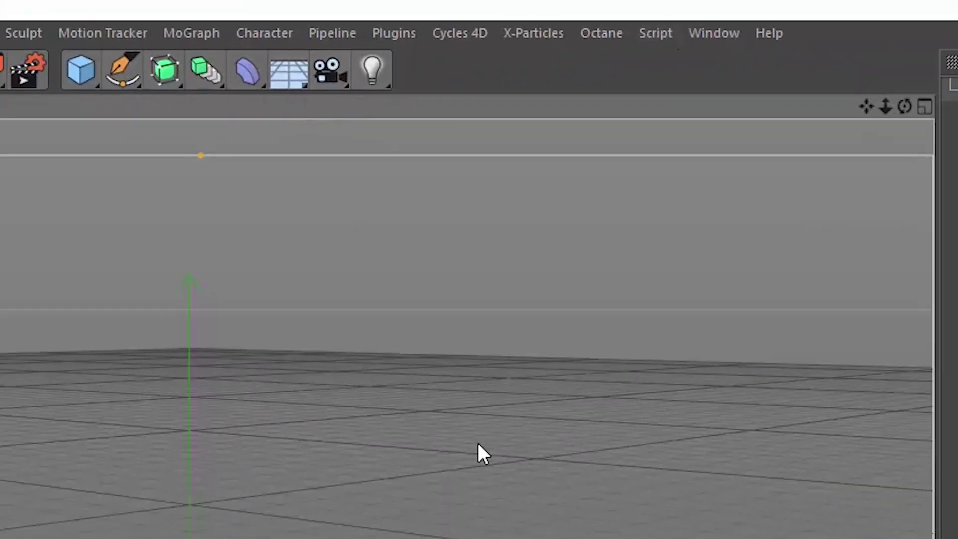
- Add a Camera Calibrator tag to the camera
key("shift+c")
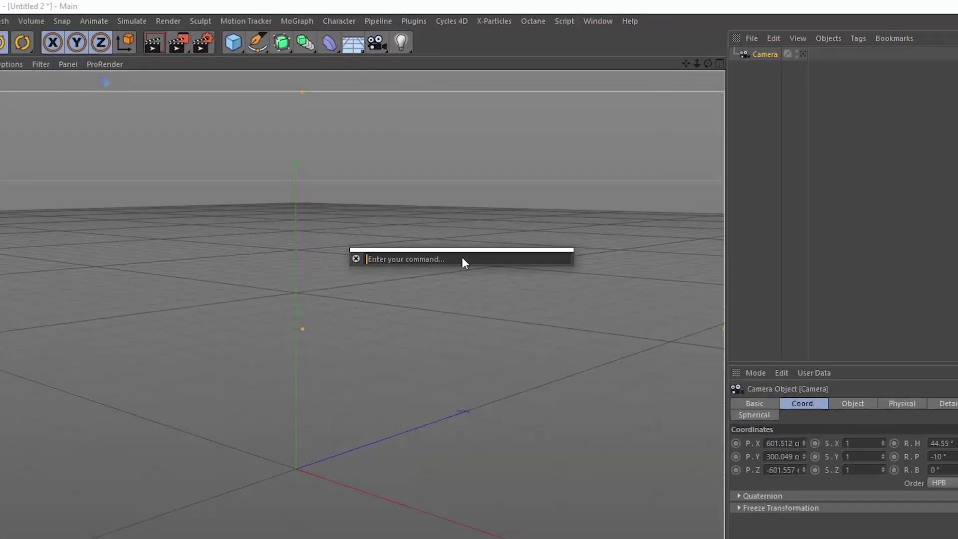
type("camera cal")
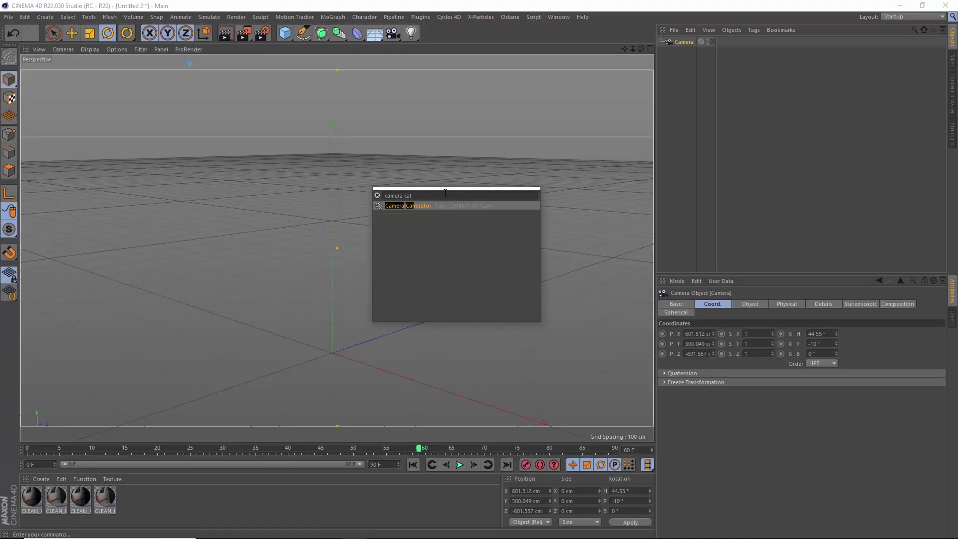
left_click(420, 208)
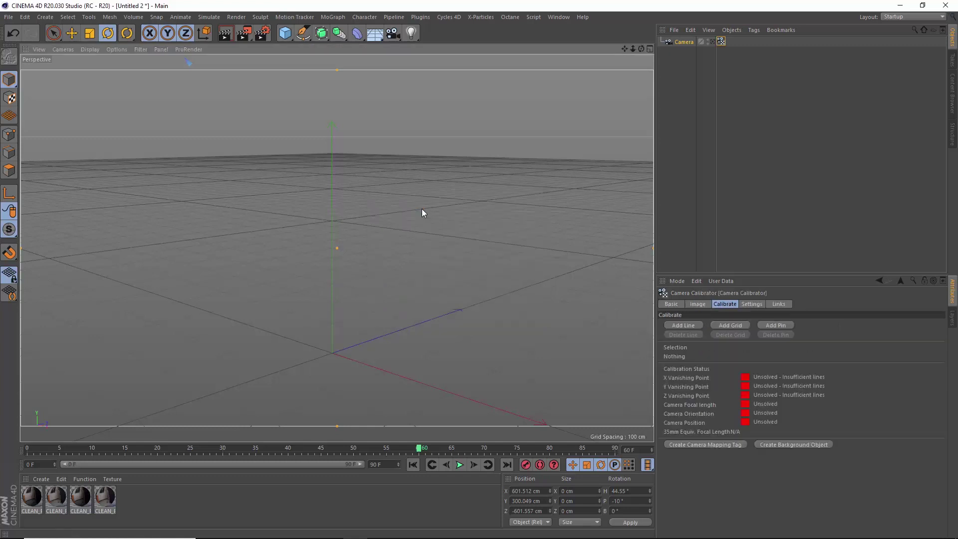
left_click(706, 40)
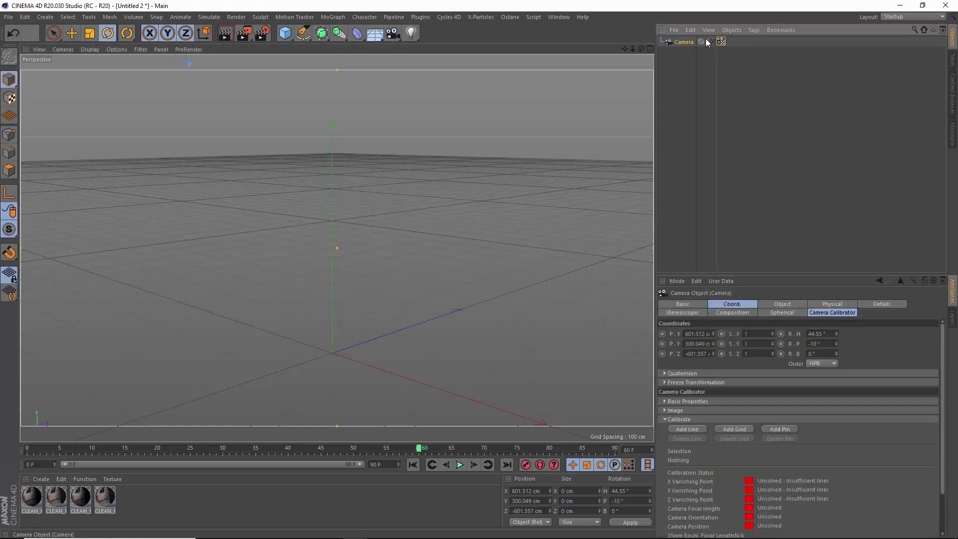
left_click(753, 30)
mouse_move(793, 45)
left_click(893, 95)
- Load CLEAN_PLATE_IMAGE_1_V10 as the Camera Calibrator's image and check the output size and film aspect in the render settings
left_click(723, 41)
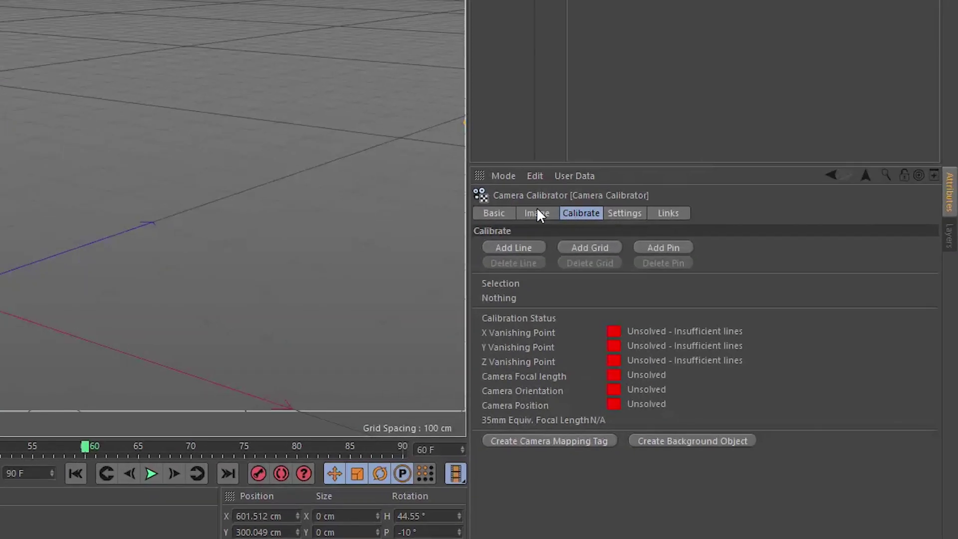
left_click(645, 274)
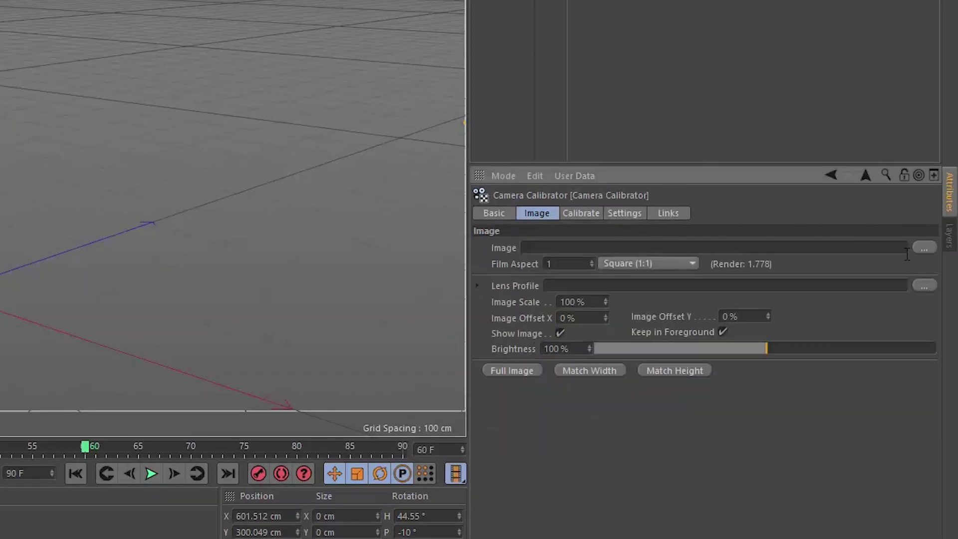
left_click(924, 248)
left_click(153, 85)
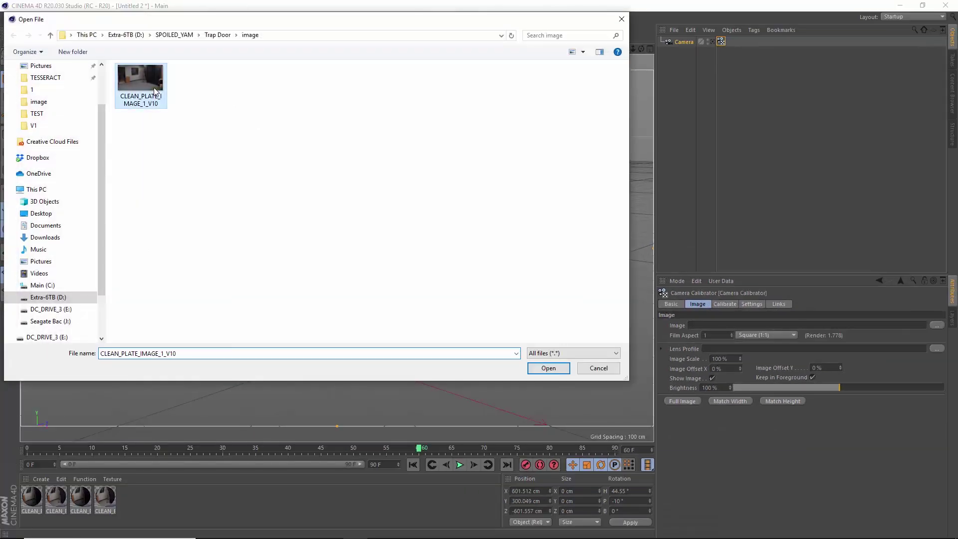
double_click(153, 86)
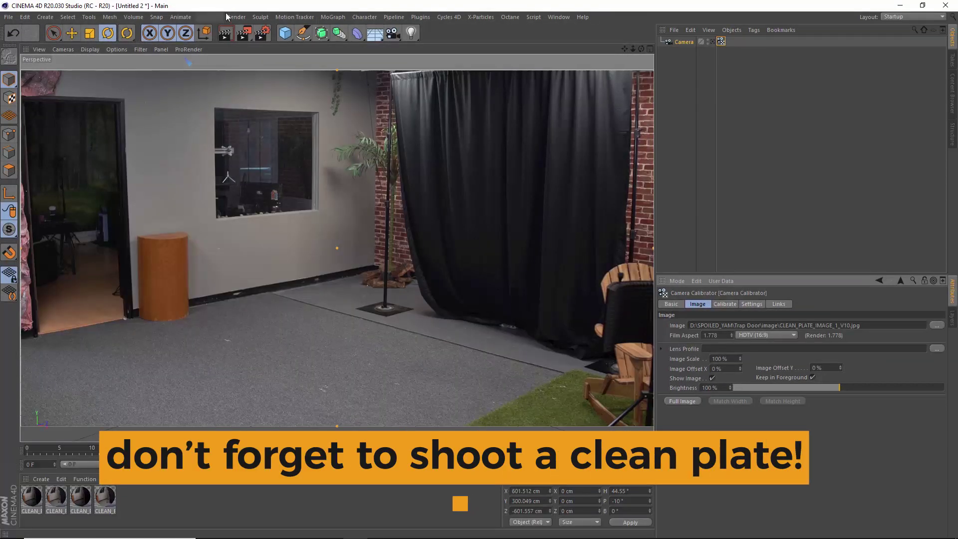
left_click(264, 32)
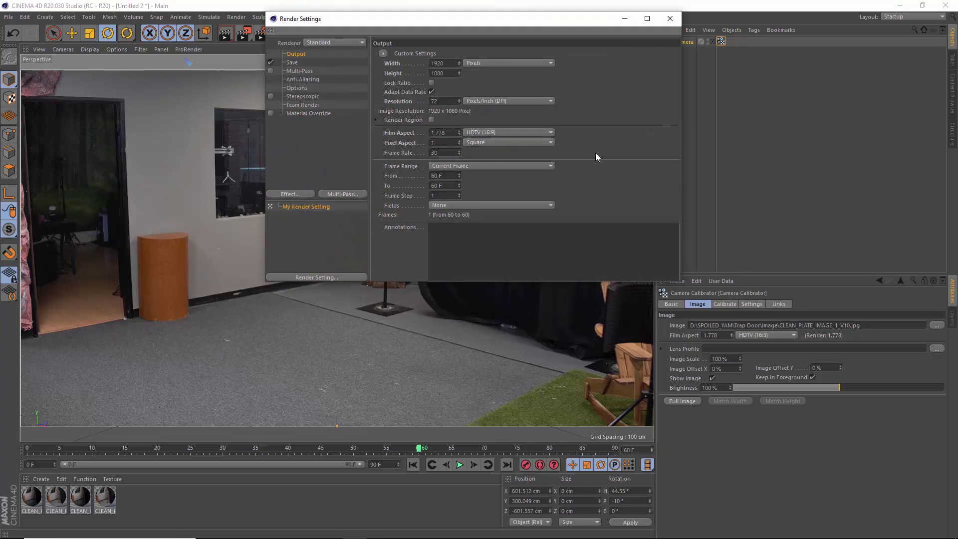
left_click(670, 19)
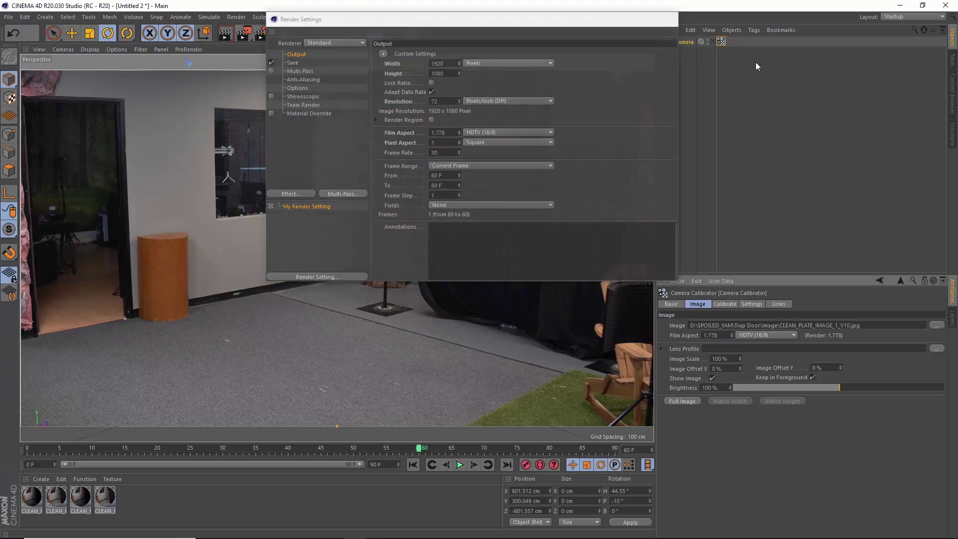
- Add a calibration line along the floor seam from the wall to the grass mat and assign it to the X axis
left_click(726, 304)
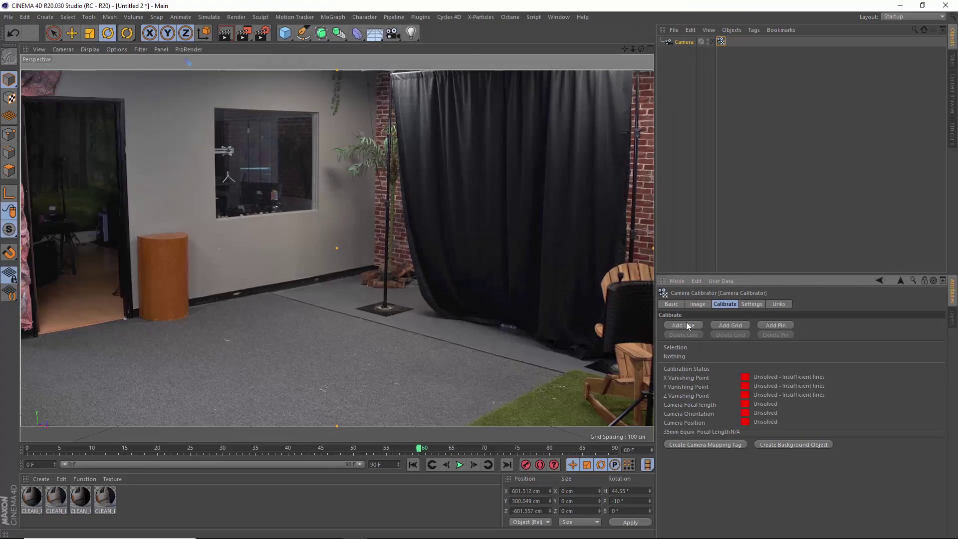
left_click(687, 326)
left_click(686, 325)
left_click_drag(181, 308, 271, 293)
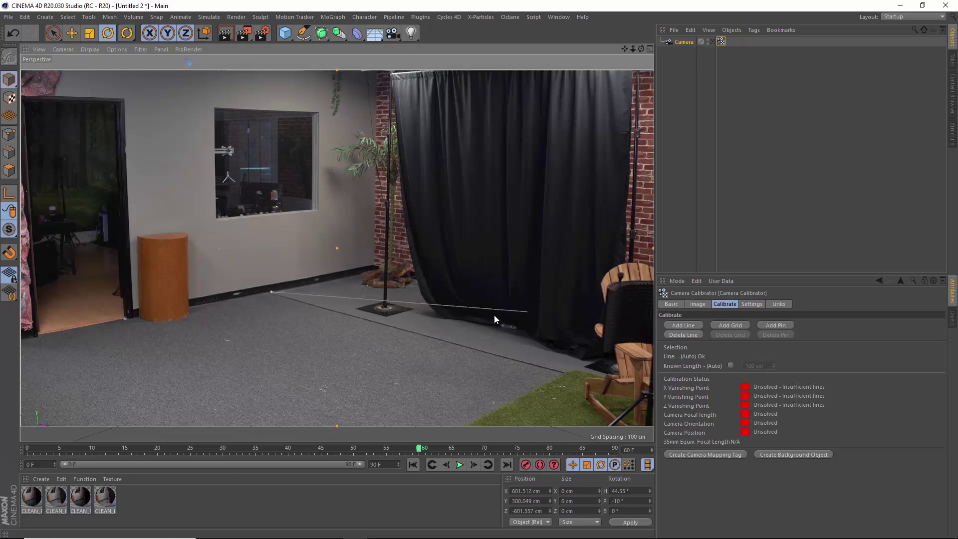
left_click_drag(528, 314, 565, 372)
left_click_drag(565, 372, 564, 371)
left_click_drag(272, 291, 276, 294)
left_click(417, 331)
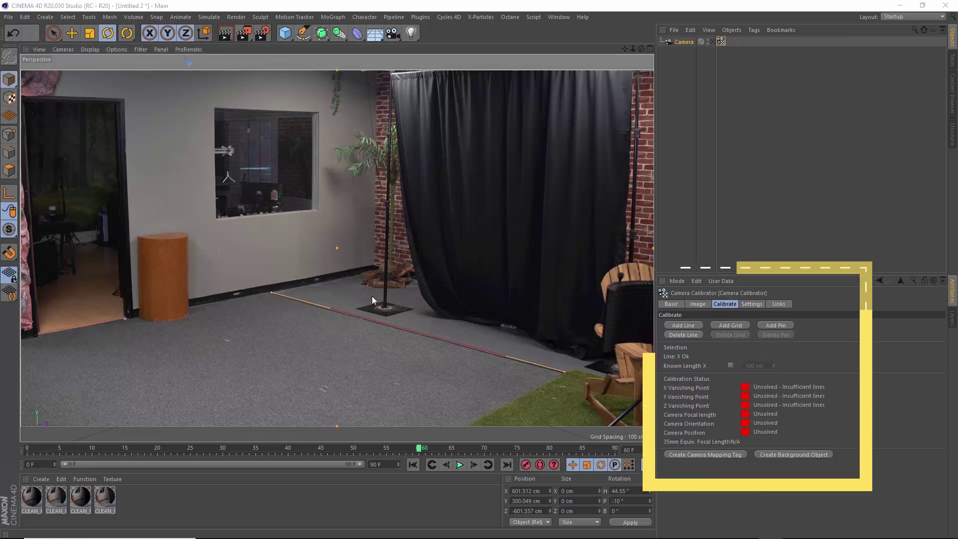
- Add a calibration line along the top of the wall's baseboard, from the wooden cylinder to the room corner, as a Z-axis line
left_click(673, 327)
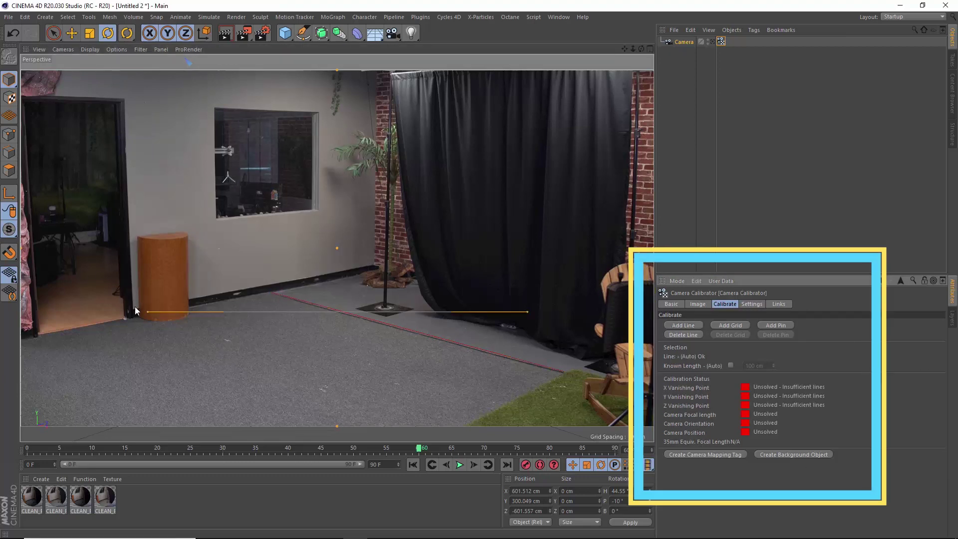
left_click_drag(135, 306, 197, 297)
left_click_drag(526, 312, 368, 265)
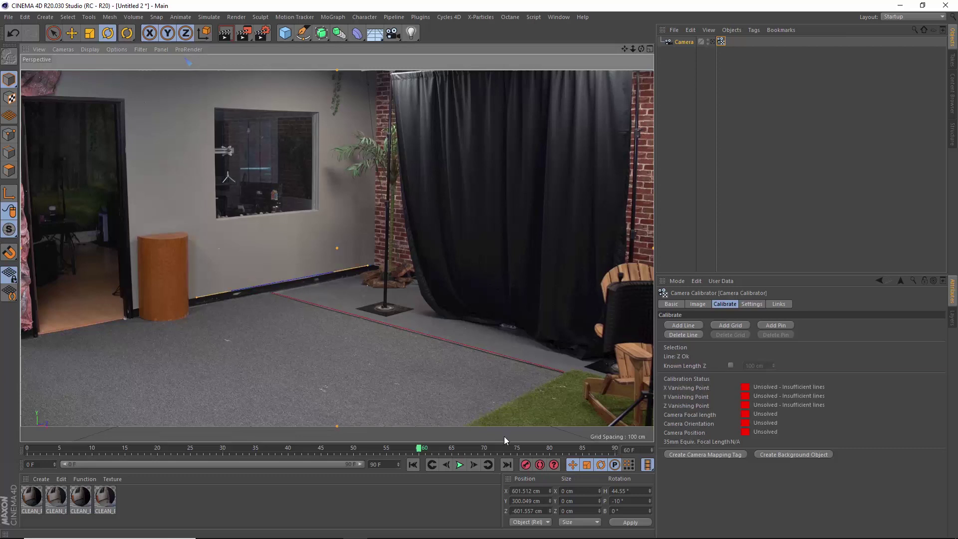
- Add a vertical calibration line along the room corner beside the brick wall and assign it to the Y axis
left_click(678, 326)
left_click_drag(148, 311, 376, 103)
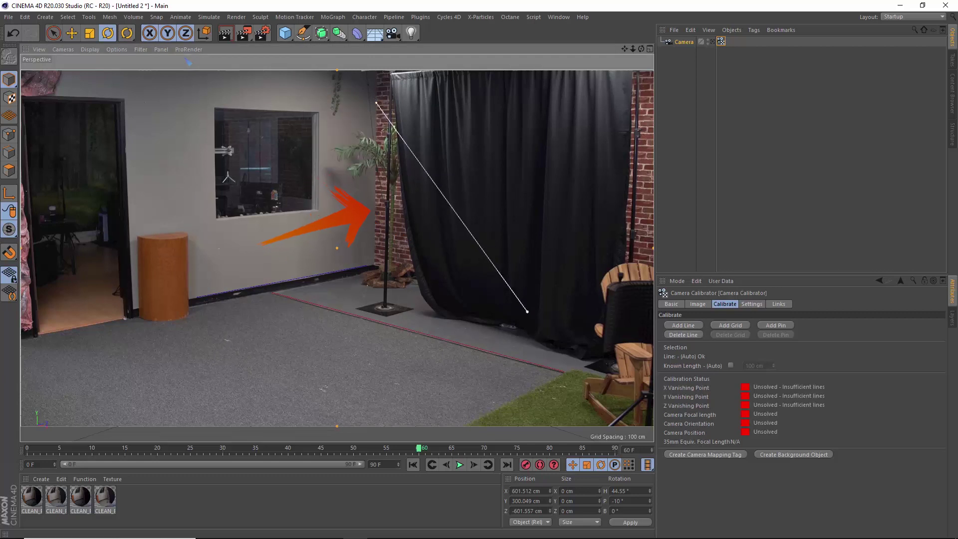
left_click_drag(527, 311, 374, 263)
left_click(375, 215, "shift")
left_click(375, 215, "shift")
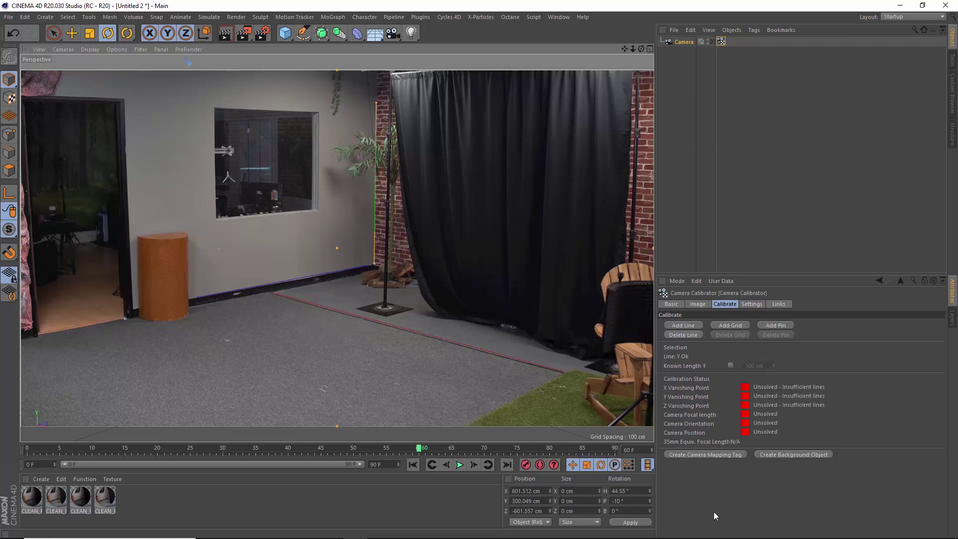
- Add a calibration line along the window's vertical edge nearest the plant and assign it to the Y axis
left_click(682, 325)
left_click_drag(146, 311, 318, 113)
left_click_drag(527, 311, 318, 209)
left_click(318, 172, "shift")
left_click(319, 172, "shift")
- Add a calibration line along the window's vertical edge nearest the doorway and assign it to the Y axis
left_click(679, 325)
left_click_drag(146, 312, 215, 109)
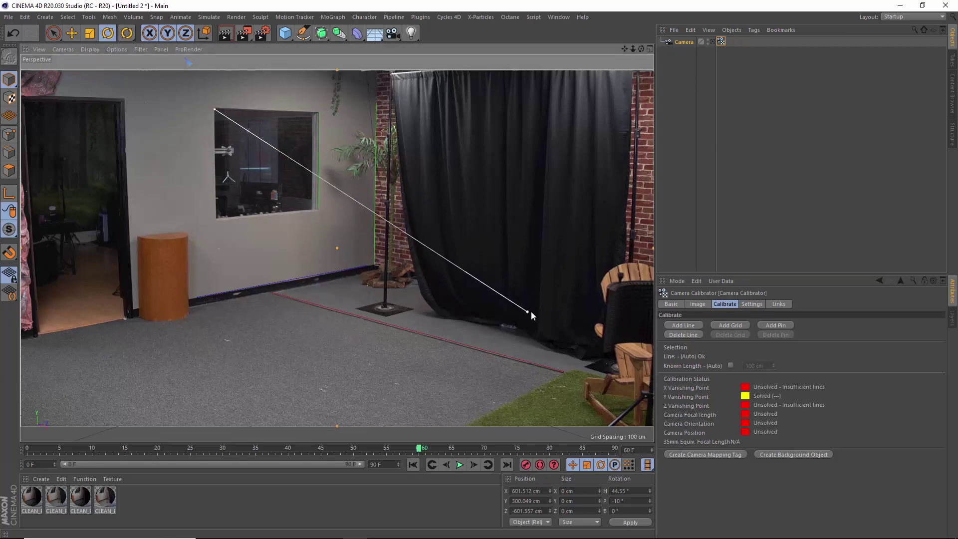
left_click_drag(527, 311, 216, 218)
left_click(216, 172, "shift")
left_click(216, 173, "shift")
- Add a calibration line along the window's bottom edge and assign it to the Z axis
left_click(689, 326)
left_click_drag(146, 311, 216, 219)
left_click_drag(527, 311, 311, 210)
left_click(267, 215, "shift")
left_click(267, 215, "shift")
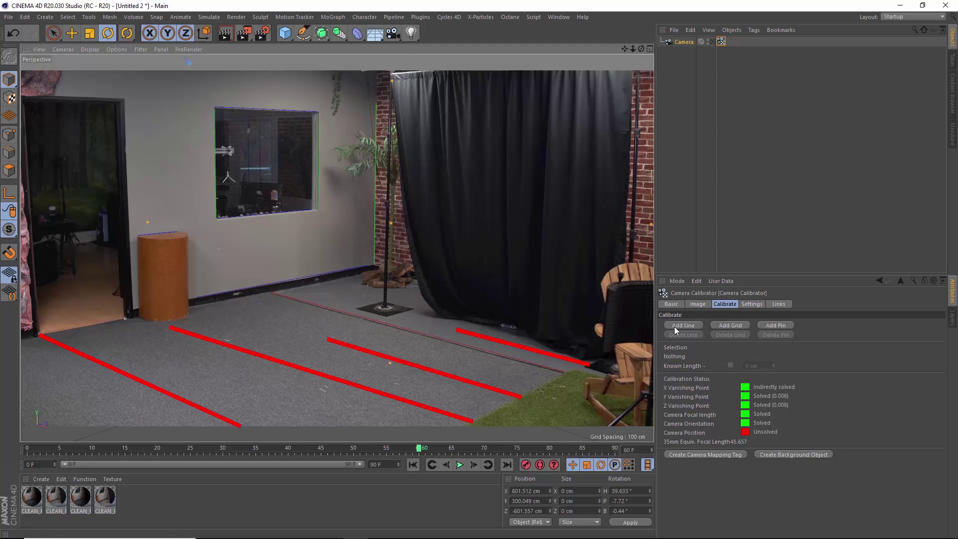
- Add a calibration grid over the carpet, fit its corners to the wall base and floor seam, and assign it to the Z and X axes
left_click(730, 325)
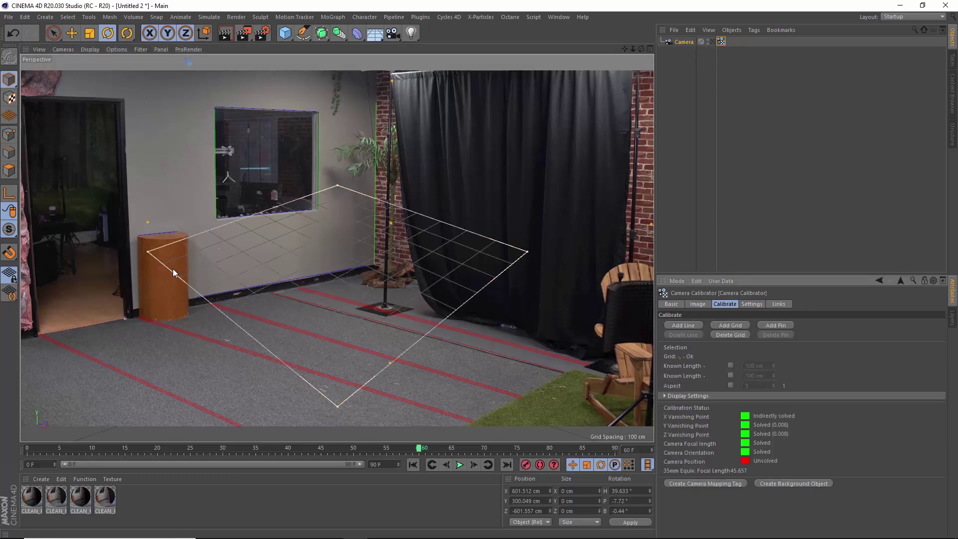
left_click_drag(149, 251, 131, 318)
left_click_drag(338, 185, 271, 291)
left_click_drag(526, 252, 564, 372)
left_click_drag(338, 405, 423, 447)
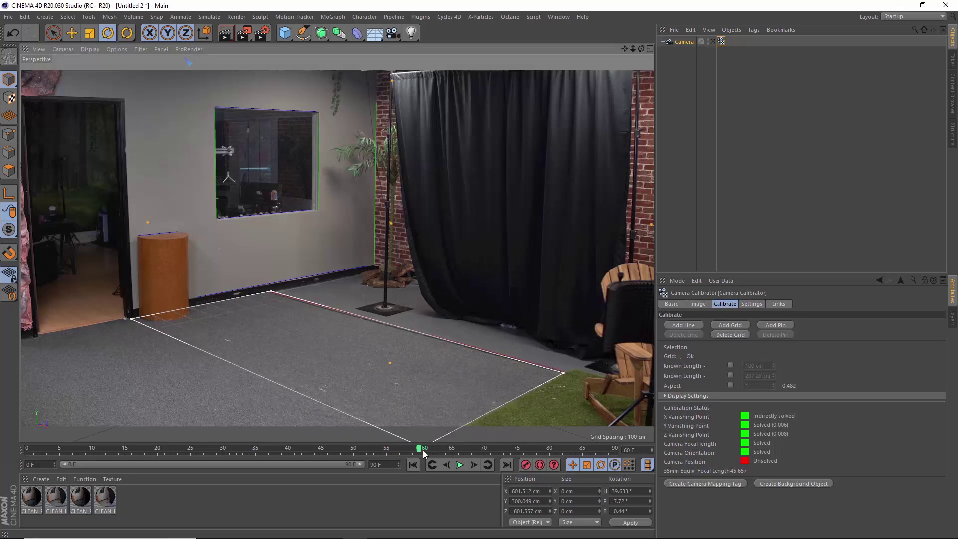
left_click(296, 391, "shift")
left_click(482, 413, "shift")
left_click(482, 412, "shift")
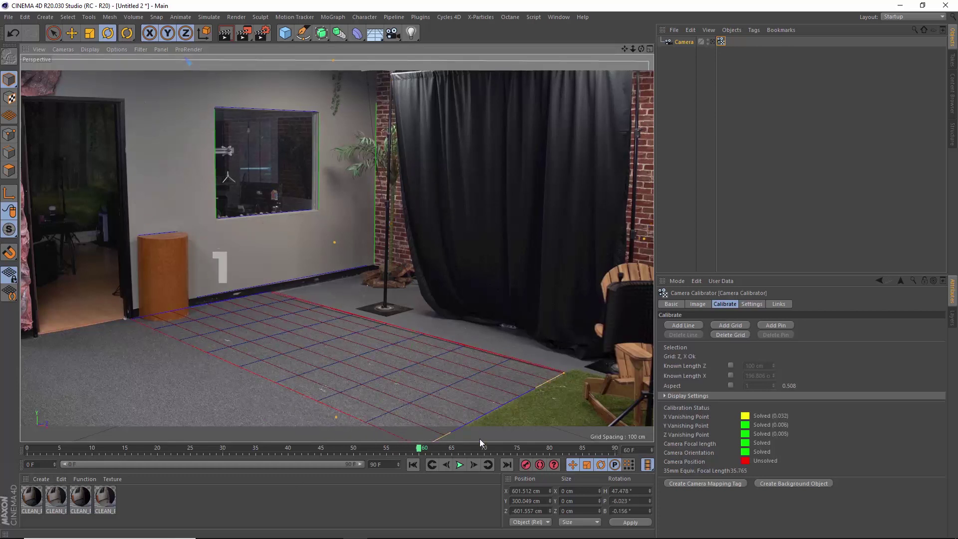
left_click(595, 347)
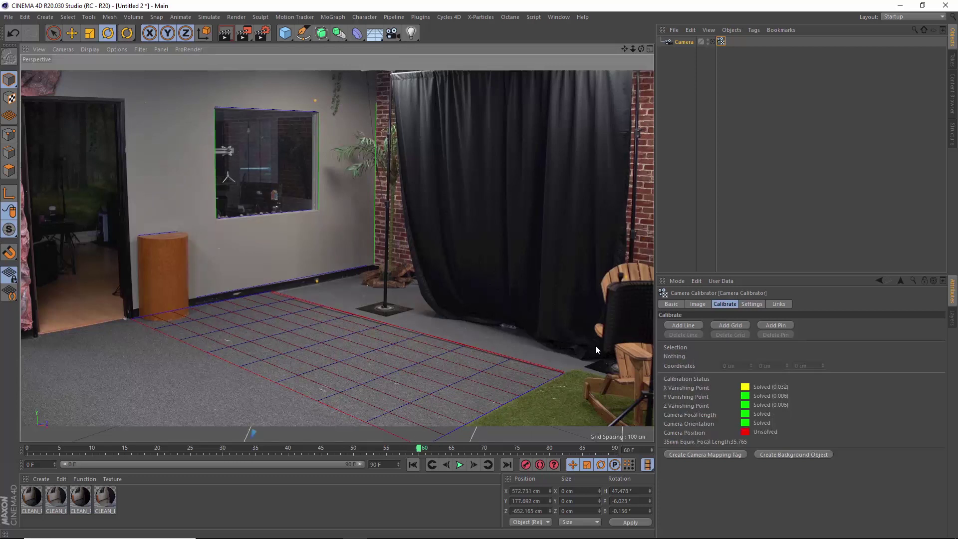
- Add a Z-axis line along the wall's base from the floor seam to the room corner, and place a pin at that corner
left_click(668, 325)
left_click_drag(148, 310, 272, 292)
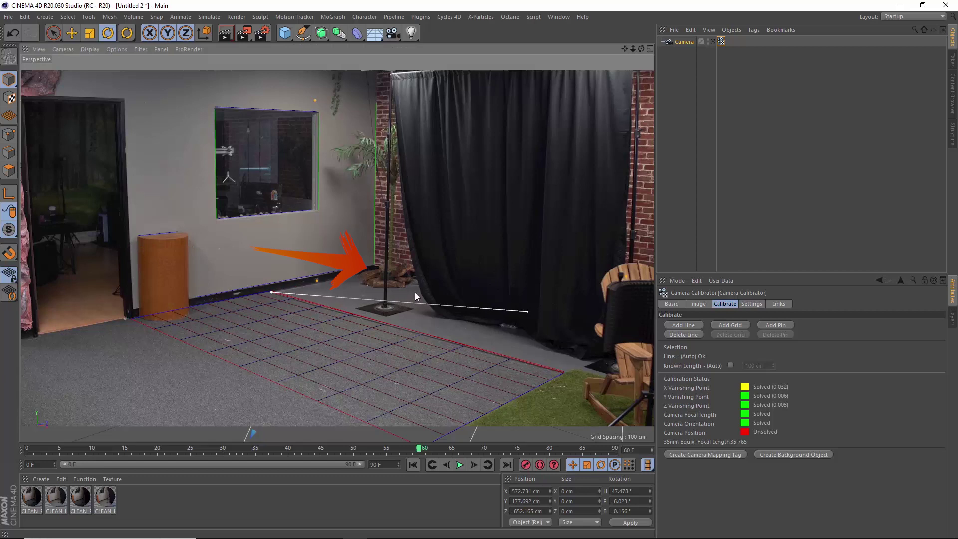
left_click_drag(524, 311, 374, 272)
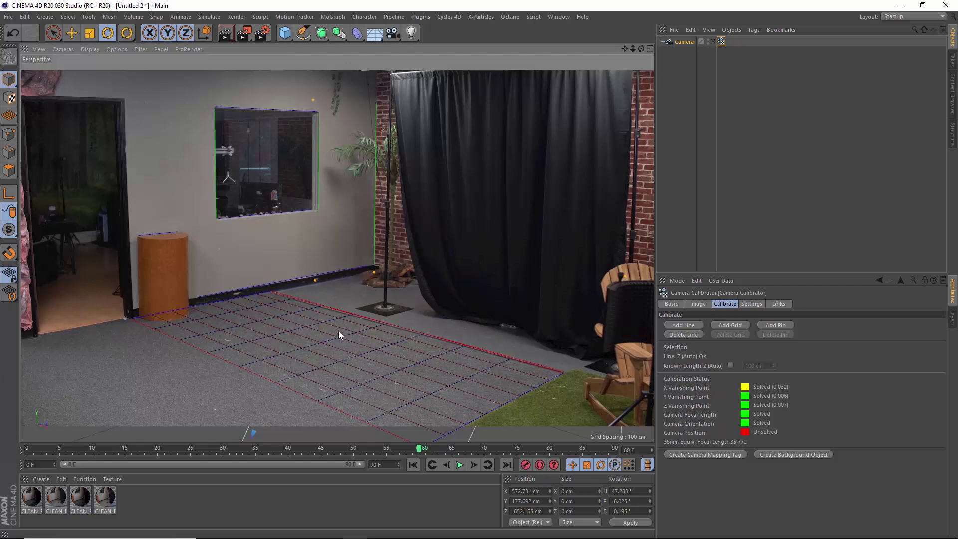
left_click(334, 279)
left_click(768, 324)
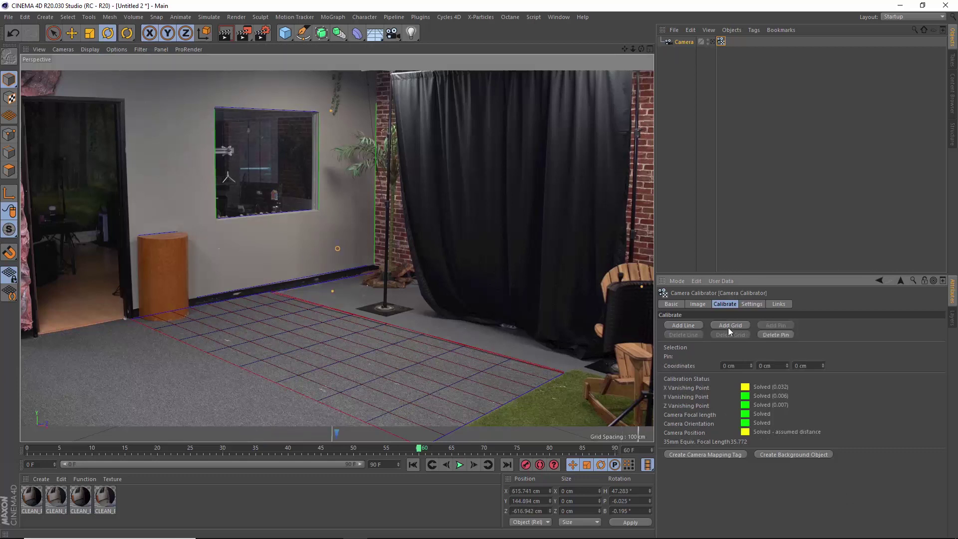
left_click_drag(337, 247, 374, 272)
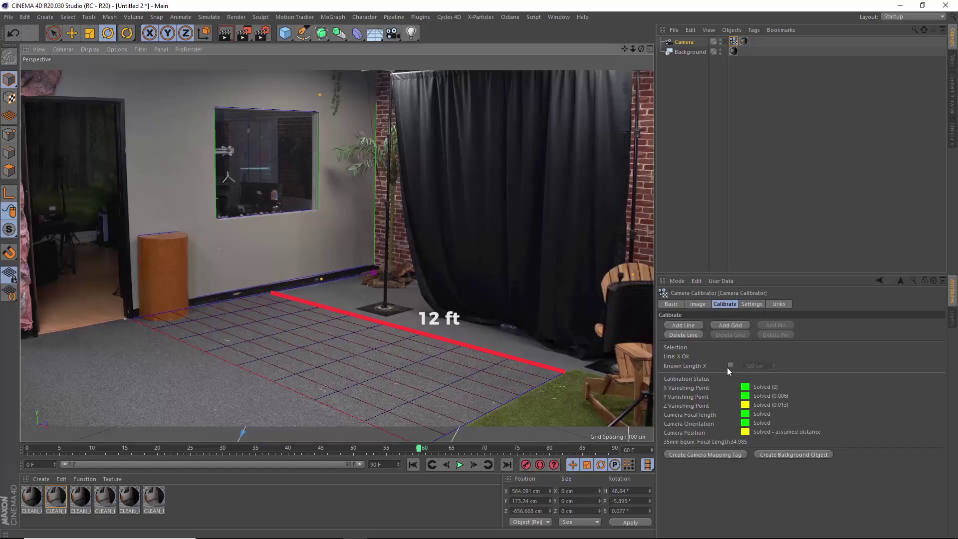
- Enable the known length of the floor seam's X-axis line and set it to 365 cm
left_click(729, 366)
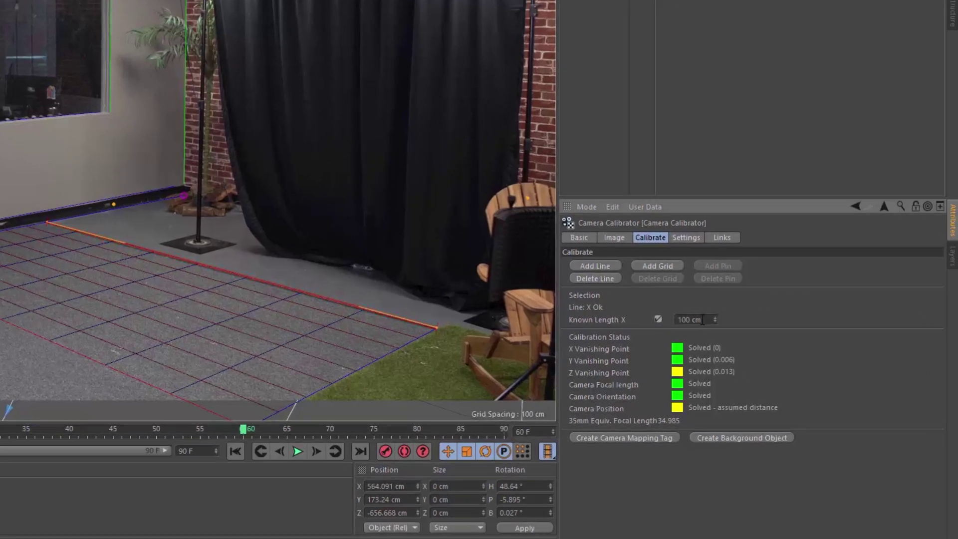
double_click(702, 319)
type("365")
key("Return")
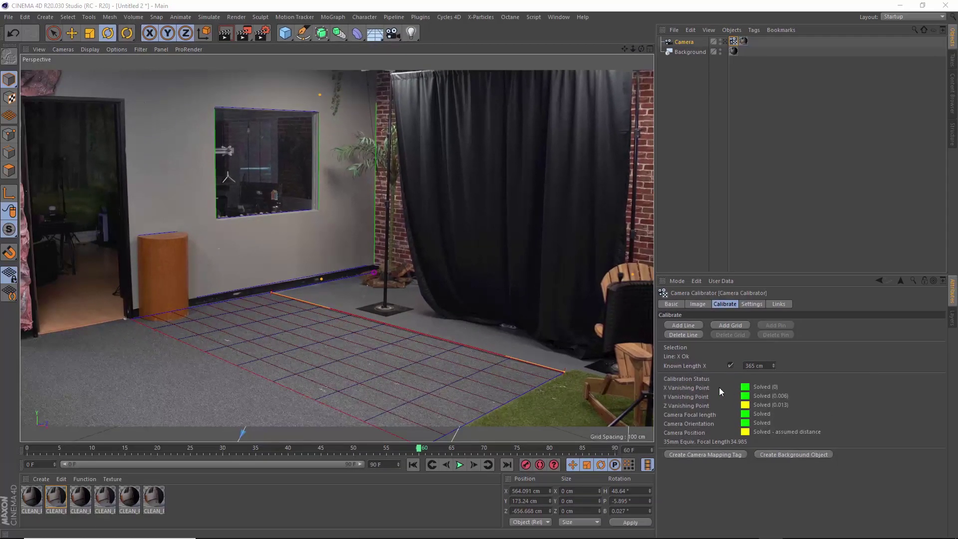
left_click(696, 454)
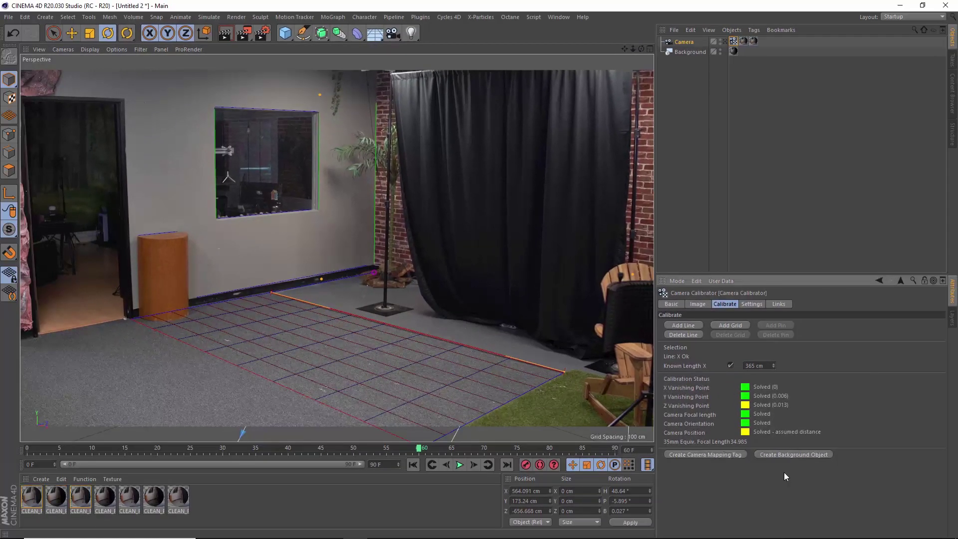
left_click(785, 455)
key("ctrl+z")
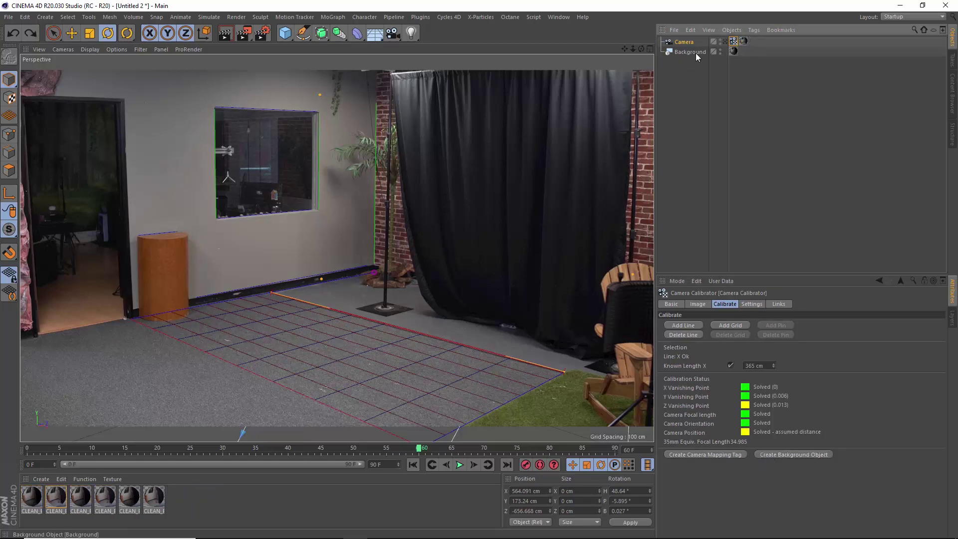
- Add a cube to the calibrated scene
left_click(284, 33)
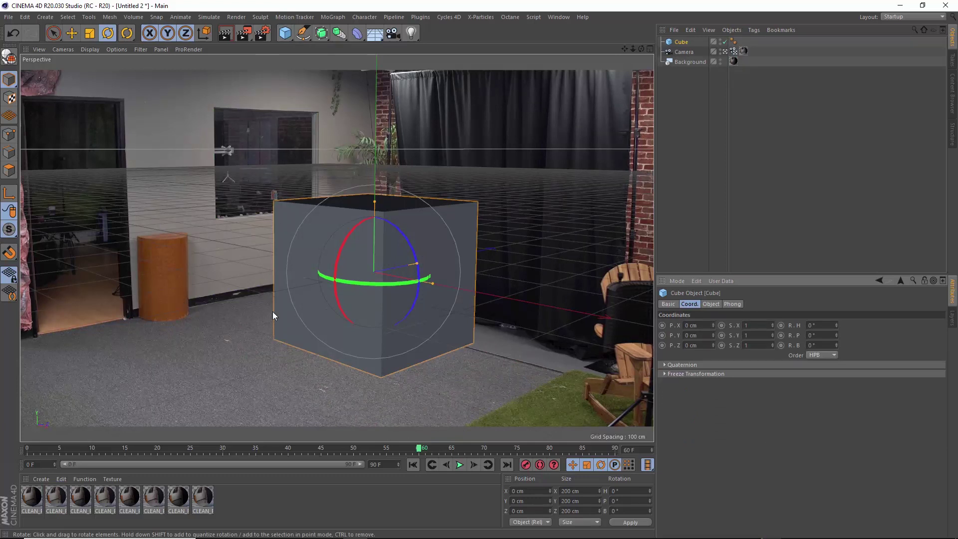
- Move the cube along the X axis to about -234 cm and make it editable
key("space")
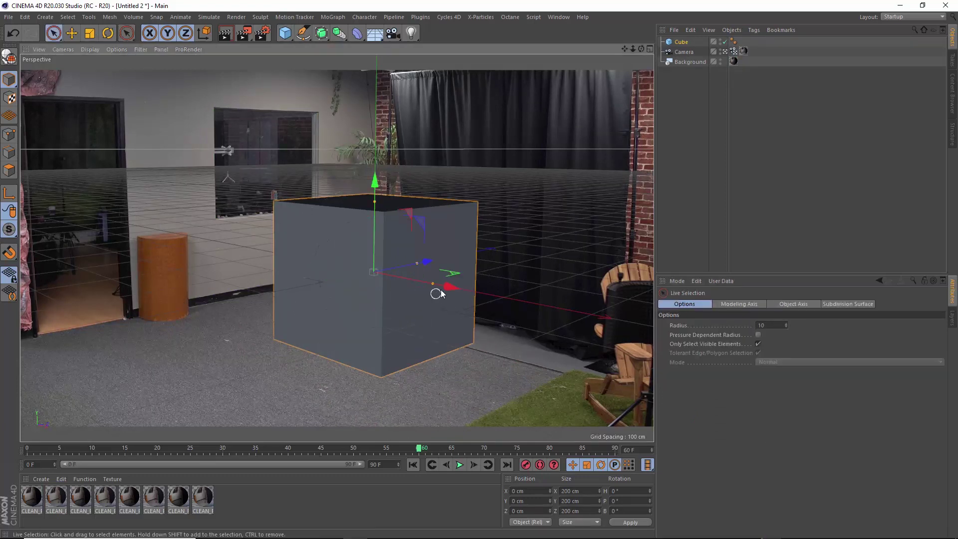
left_click_drag(437, 287, 325, 270)
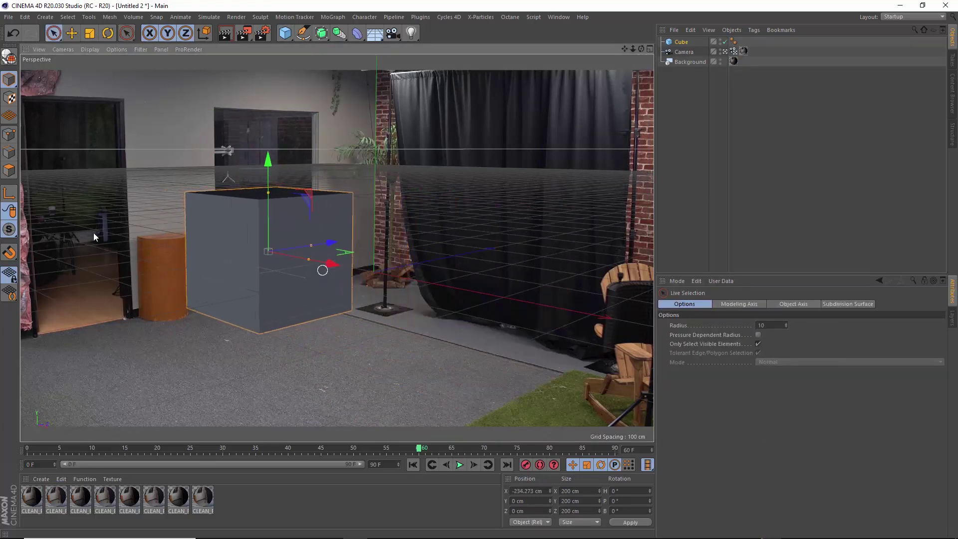
left_click(681, 43)
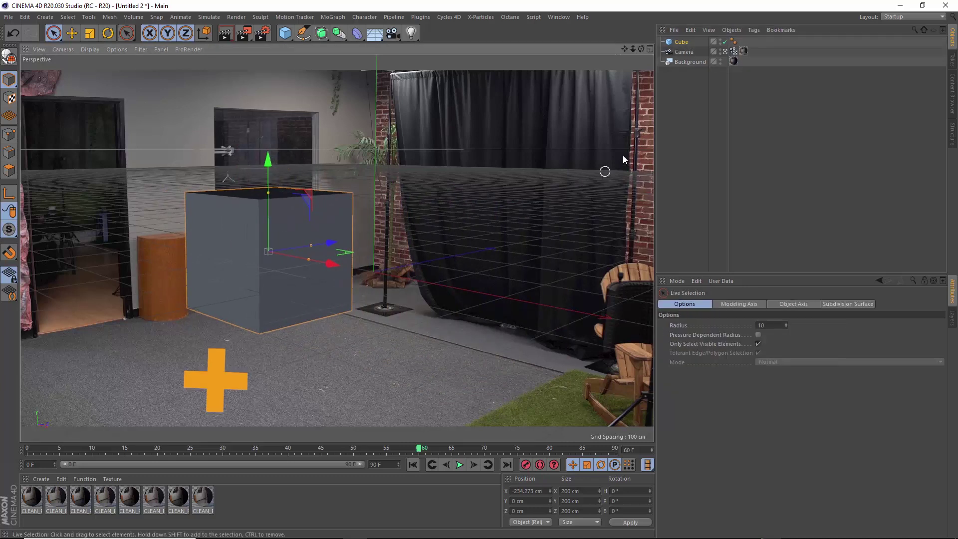
key("c")
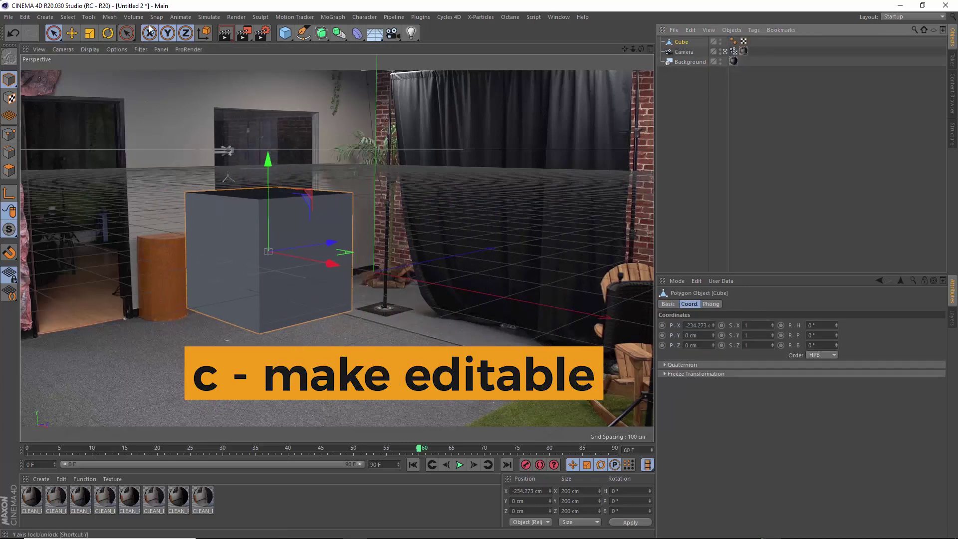
- Move the cube's axis to the center of its base using Axis Center with X 0%, Y -100% and Z 0%
left_click(110, 16)
mouse_move(127, 110)
left_click(180, 112)
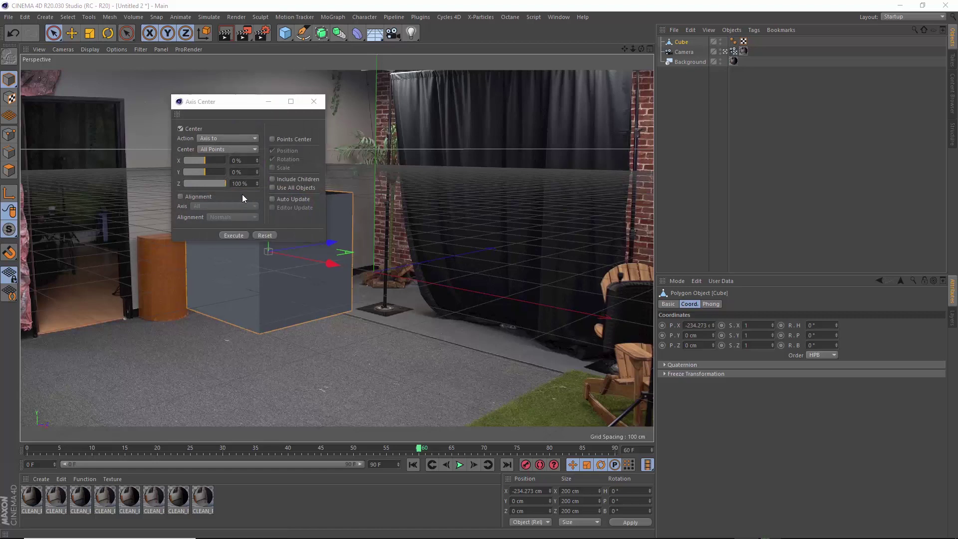
left_click_drag(252, 183, 188, 175)
type("0")
key("Return")
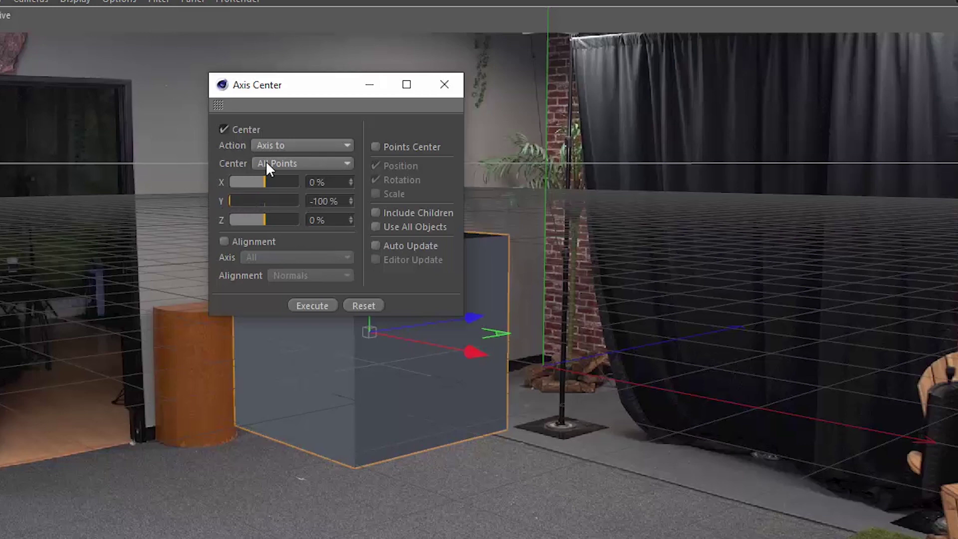
left_click(319, 305)
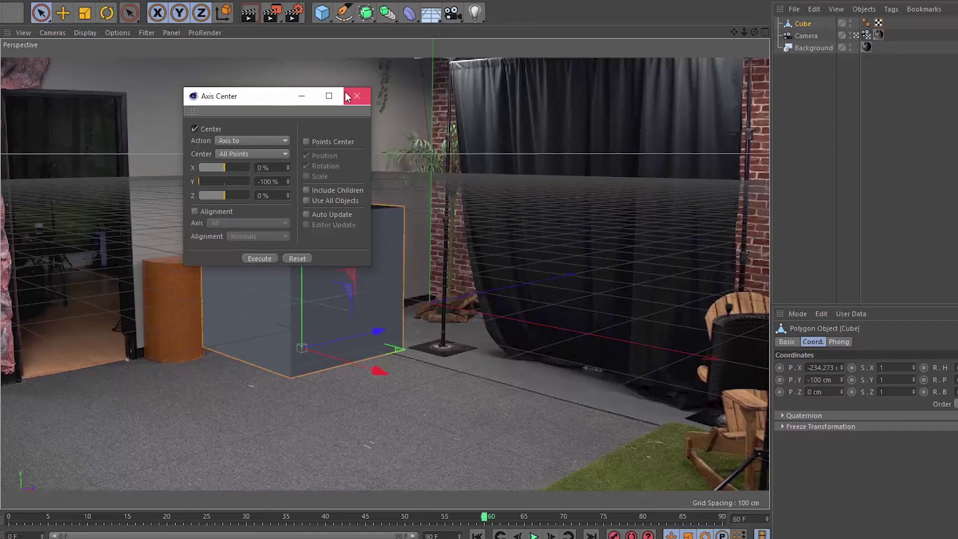
left_click(437, 85)
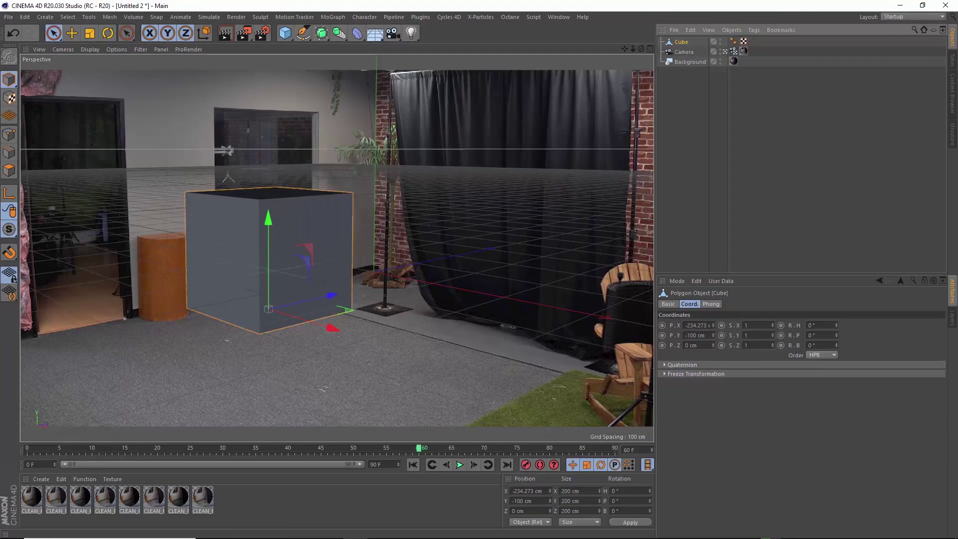
- Try scaling, moving and rotating the cube about its base axis across the carpet to test the calibrated perspective
key("t")
left_click_drag(470, 283, 81, 372)
key("space")
left_click_drag(85, 309, 310, 378)
left_click_drag(330, 288, 177, 341)
key("t")
left_click_drag(344, 394, 508, 386)
key("e")
left_click_drag(132, 360, 166, 380)
left_click_drag(182, 349, 293, 324)
left_click_drag(287, 354, 348, 298)
key("r")
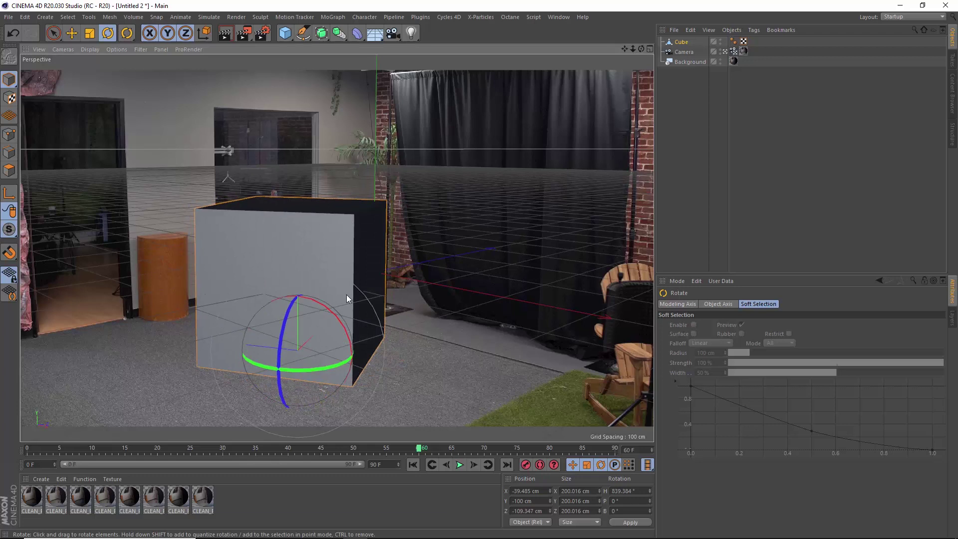
- Replace the test cube with a new 200 cm cube that has 20 segments in X, Y and Z
key("Delete")
left_click(286, 33)
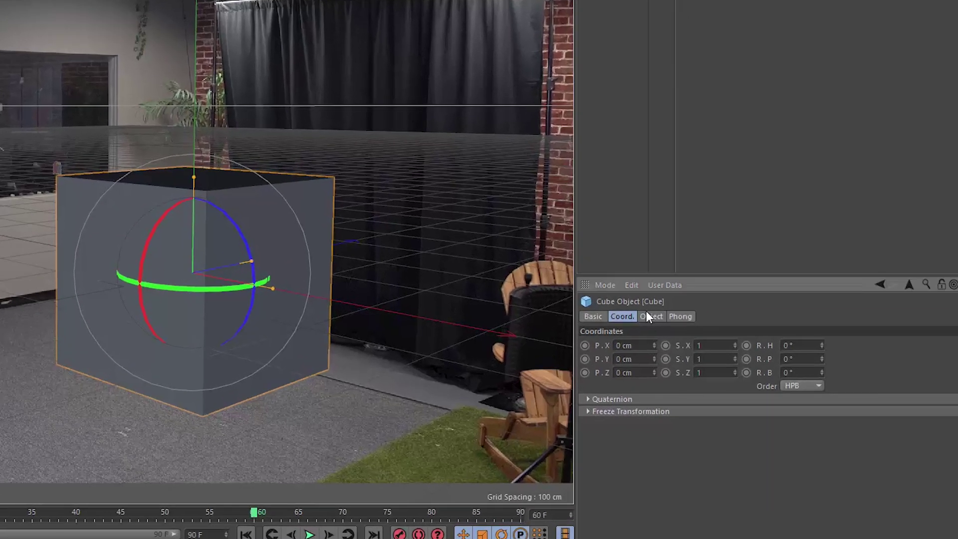
left_click(710, 304)
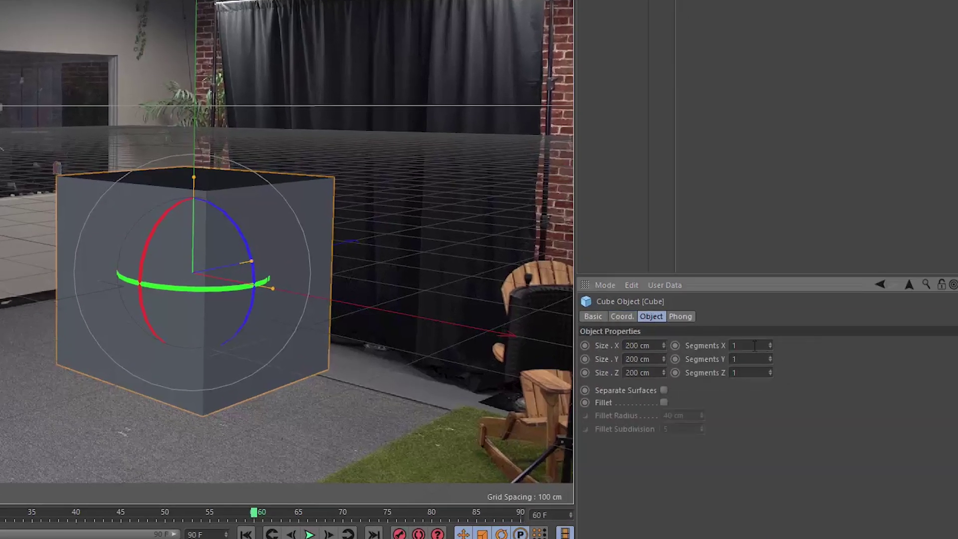
double_click(754, 345)
type("200 ")
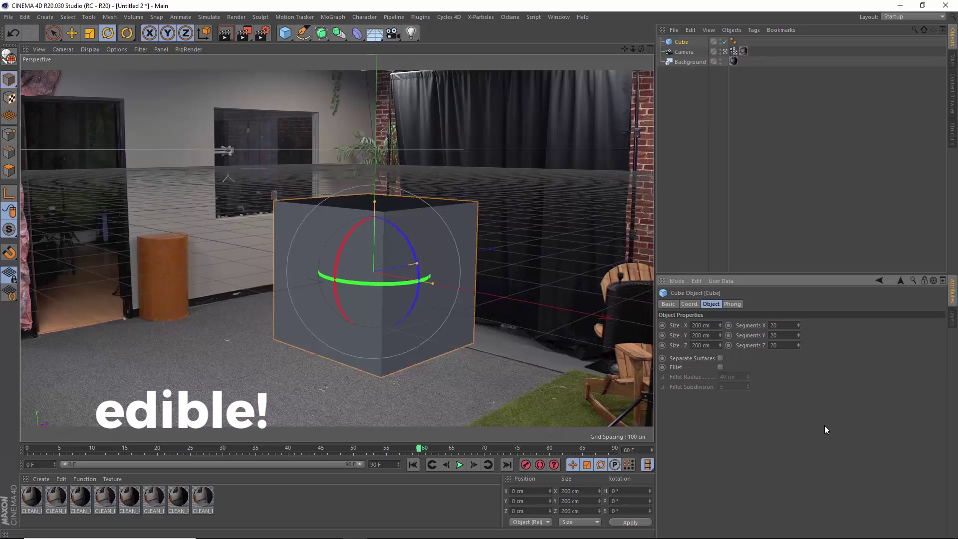
- Make the new cube editable and move its axis to the center of its top face with Axis Center Y 100%
type("c")
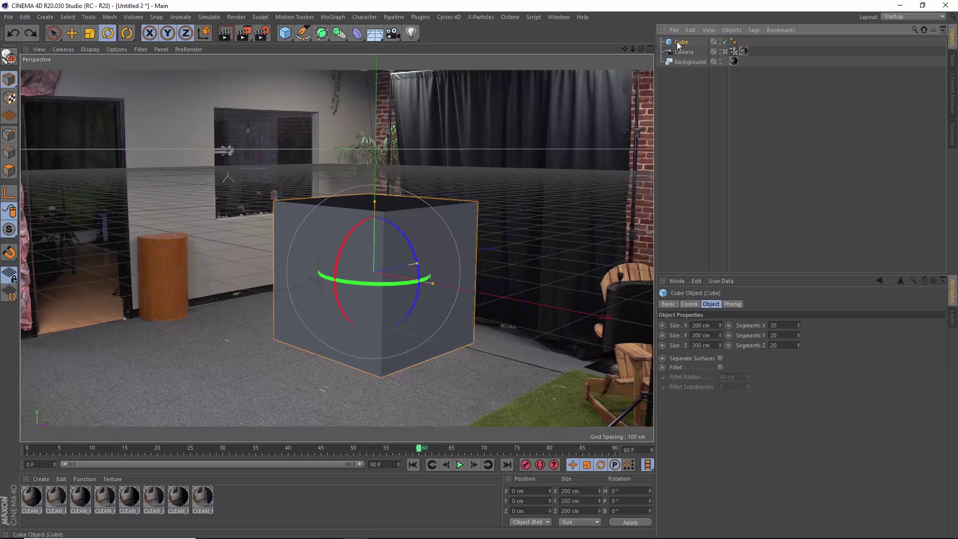
left_click(110, 17)
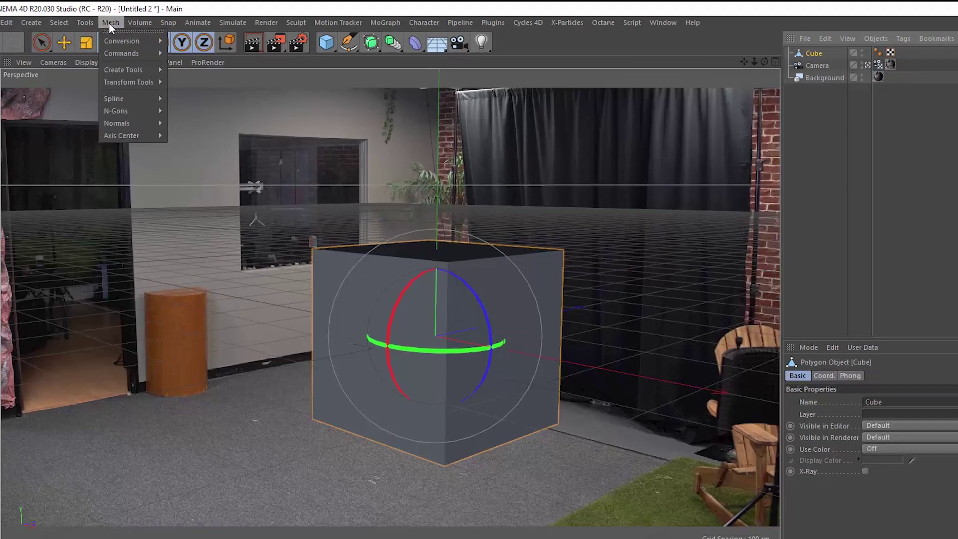
mouse_move(134, 104)
left_click(192, 107)
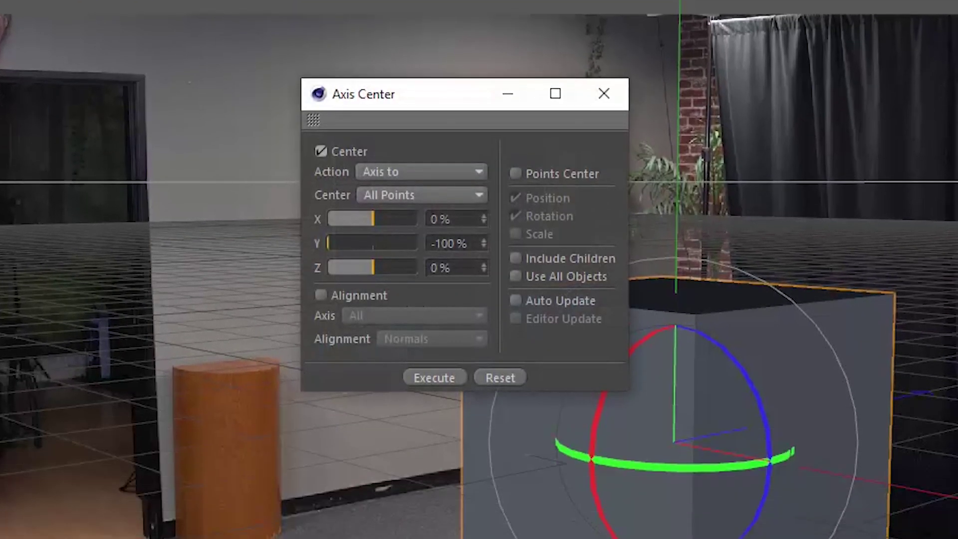
left_click_drag(356, 243, 579, 254)
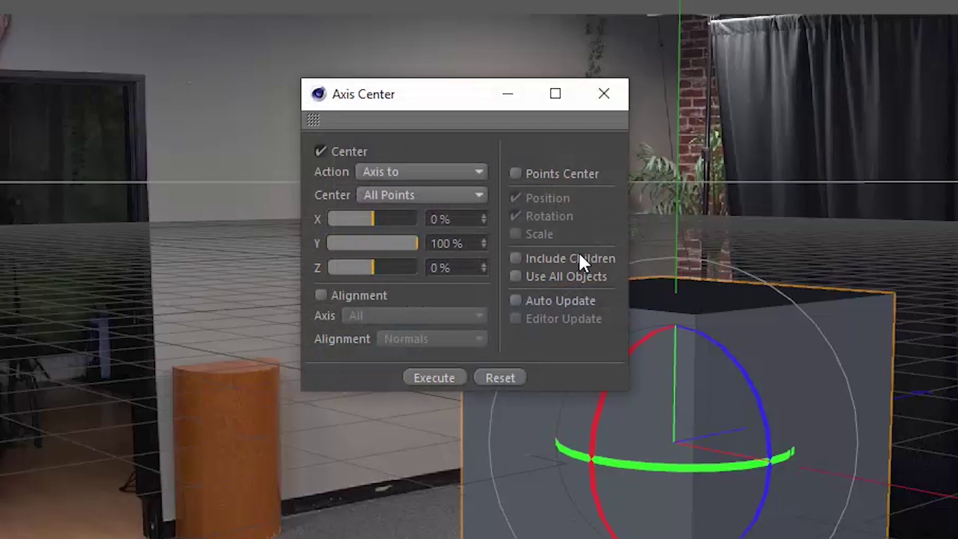
left_click(448, 377)
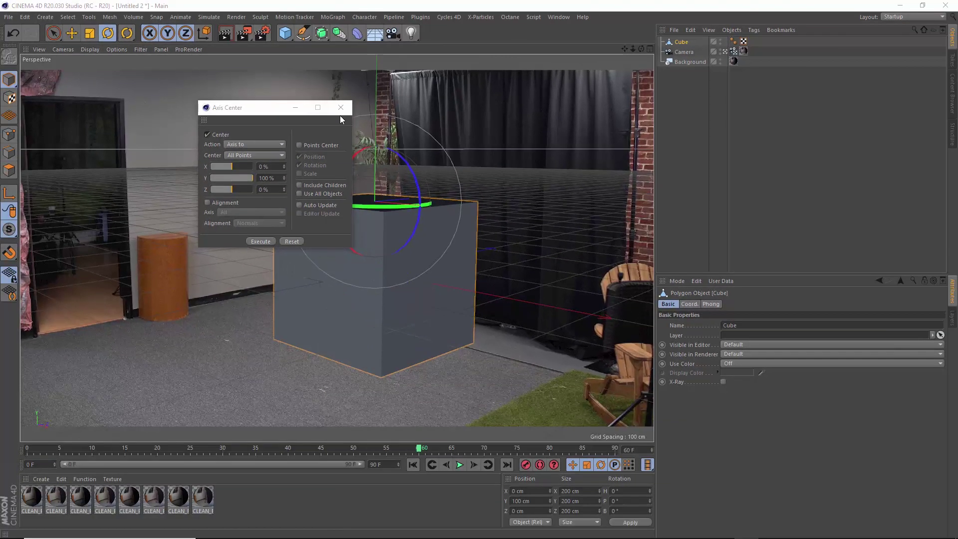
left_click(604, 93)
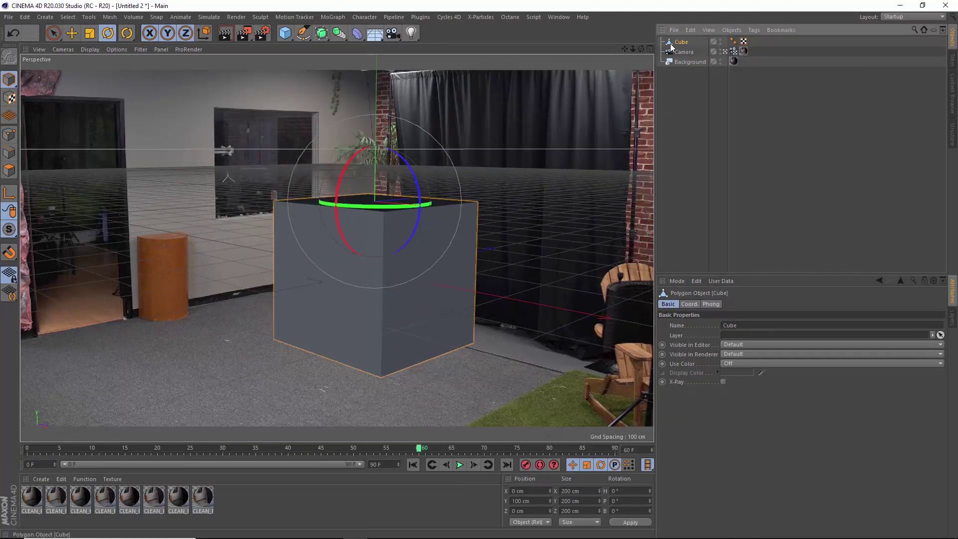
- Set the cube's Y position to 0 cm
left_click(689, 304)
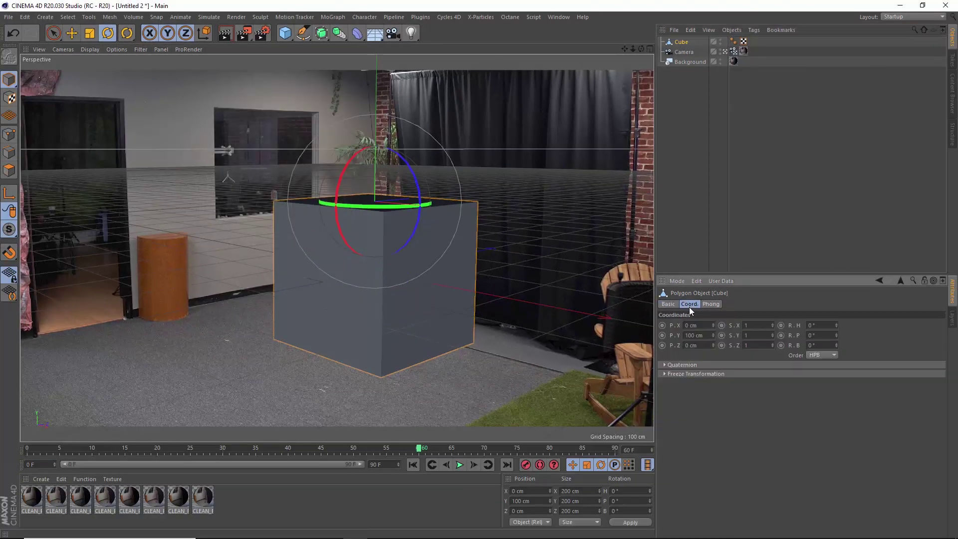
double_click(698, 335)
type("0")
key("Return")
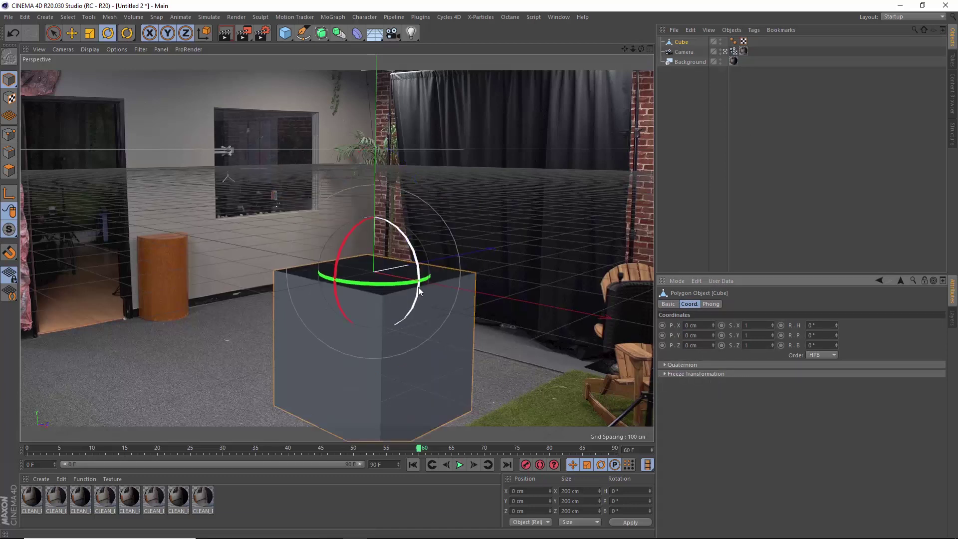
- Move the cube toward the camera across the carpet to about X 137 cm and Z -302 cm
key("space")
left_click_drag(452, 286, 383, 353)
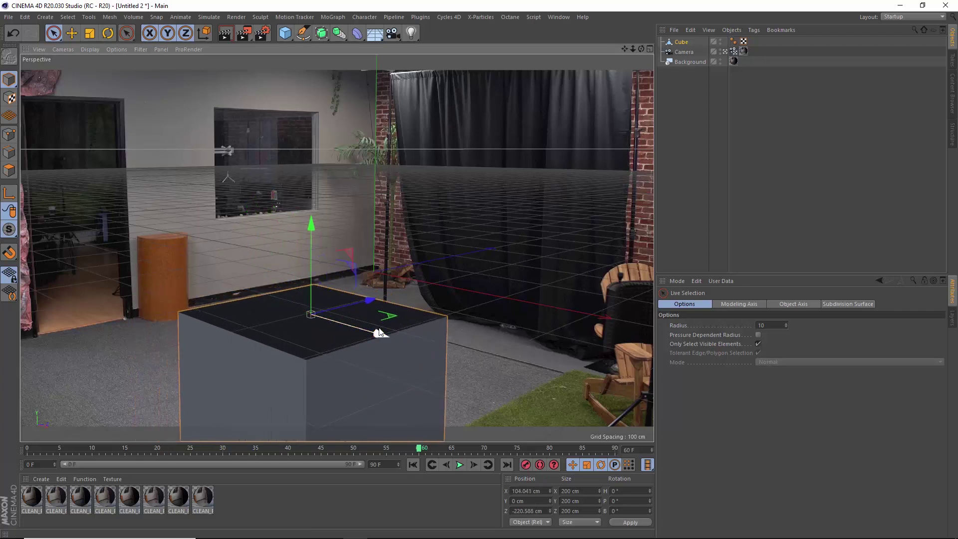
left_click_drag(375, 303, 338, 361)
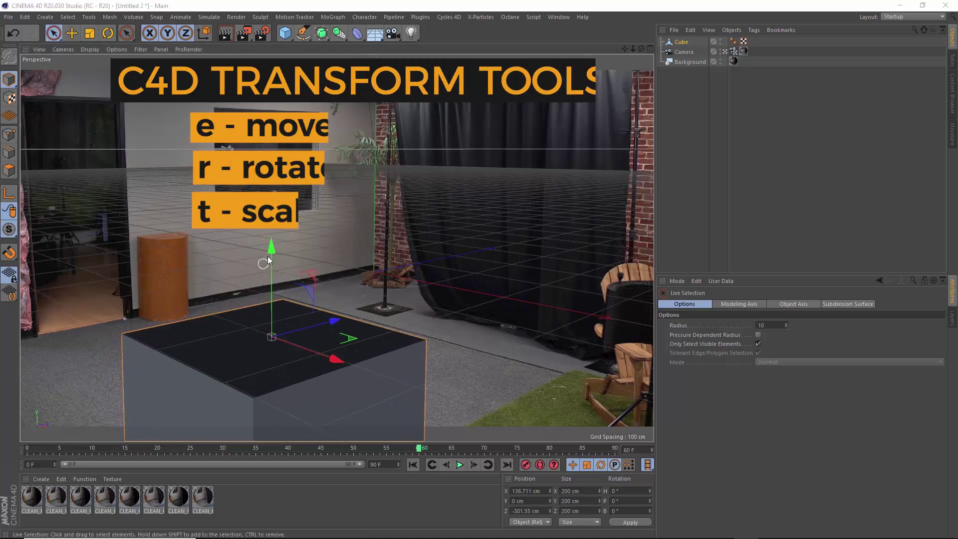
- Flatten the cube to about 3.6 cm high and move it along the X axis to about 178 cm
key("t")
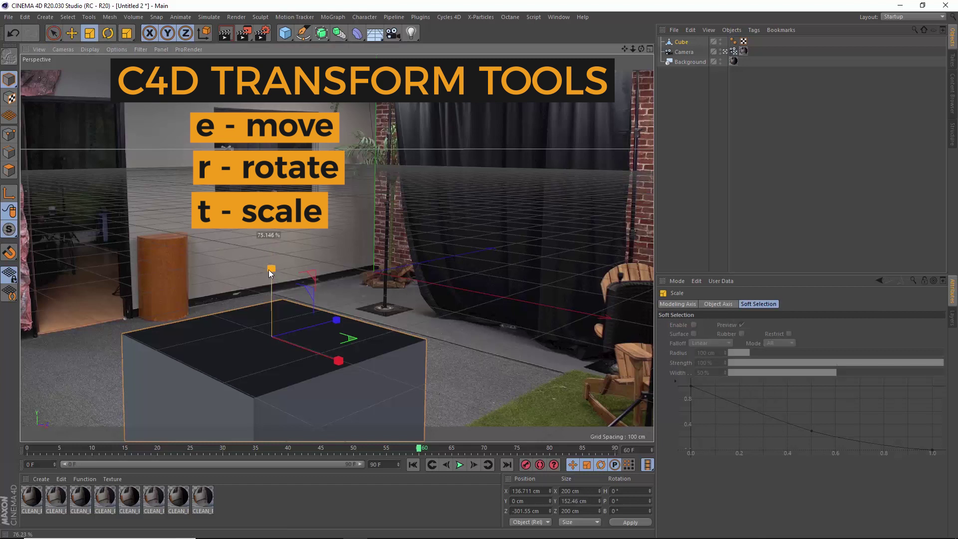
left_click(280, 265)
key("ctrl+z")
left_click_drag(271, 245, 271, 335)
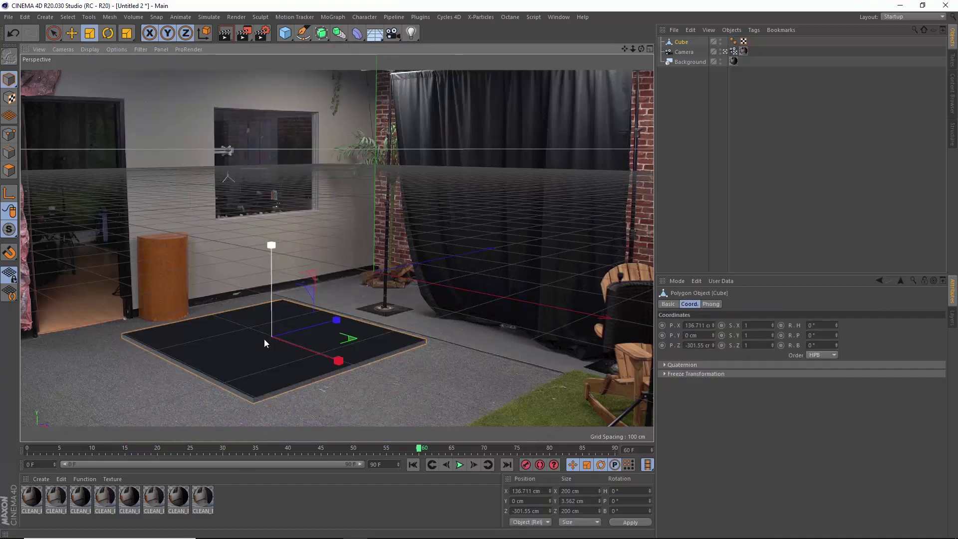
key("e")
left_click_drag(325, 391, 349, 404)
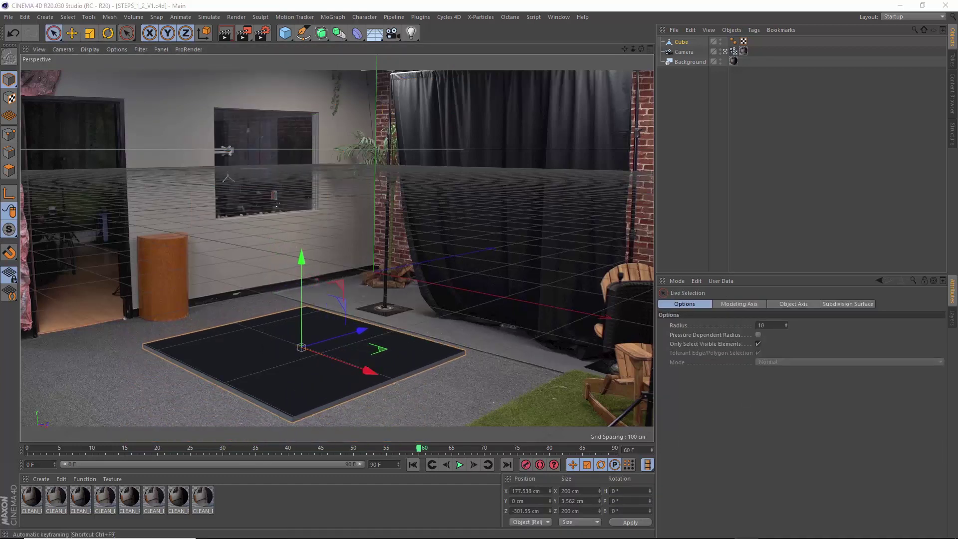
- Duplicate the flattened cube in the object hierarchy
left_click_drag(688, 42, 687, 48, "ctrl")
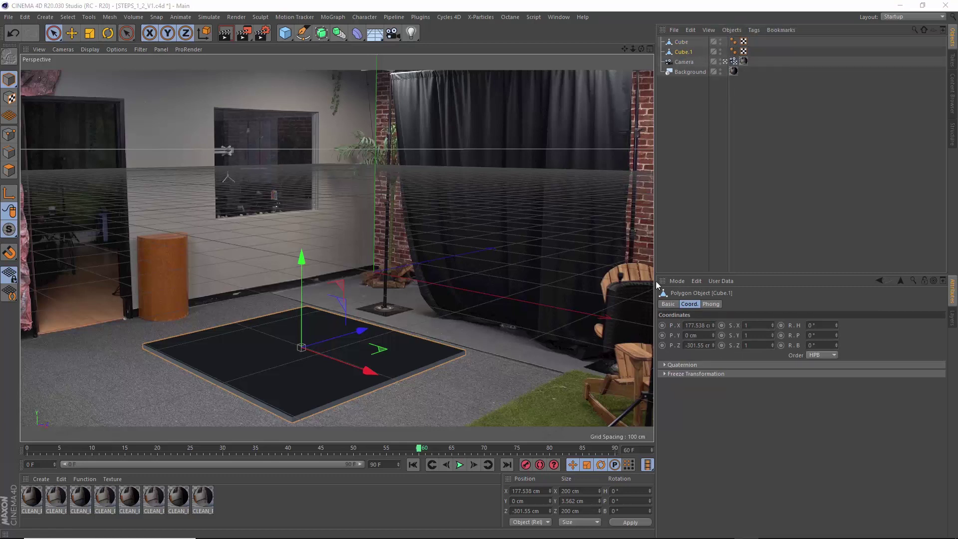
key("ctrl+z")
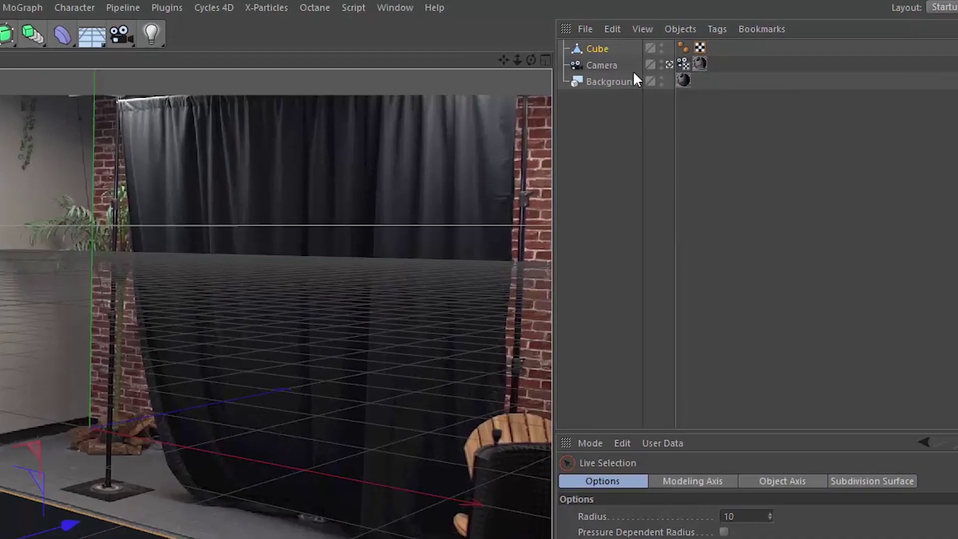
left_click(598, 49)
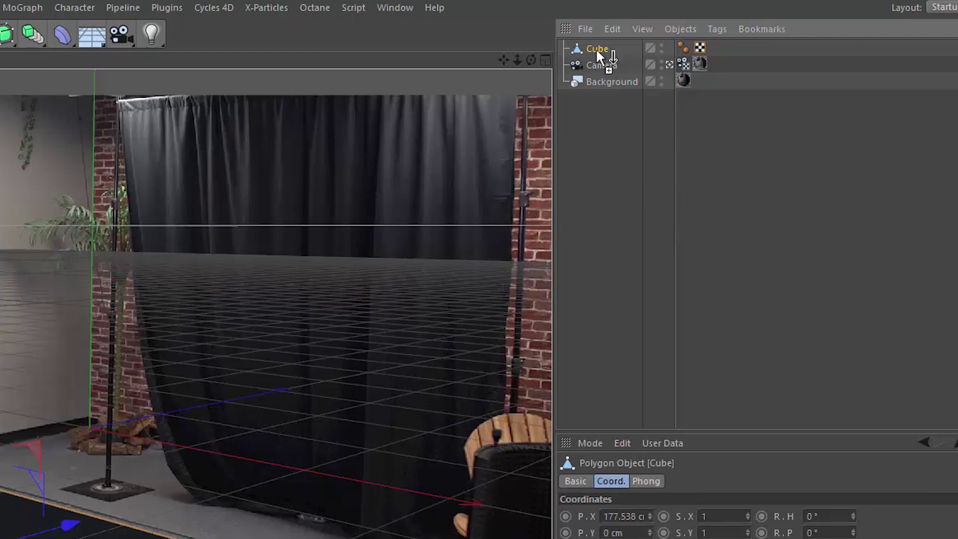
left_click_drag(595, 48, 594, 49, "ctrl")
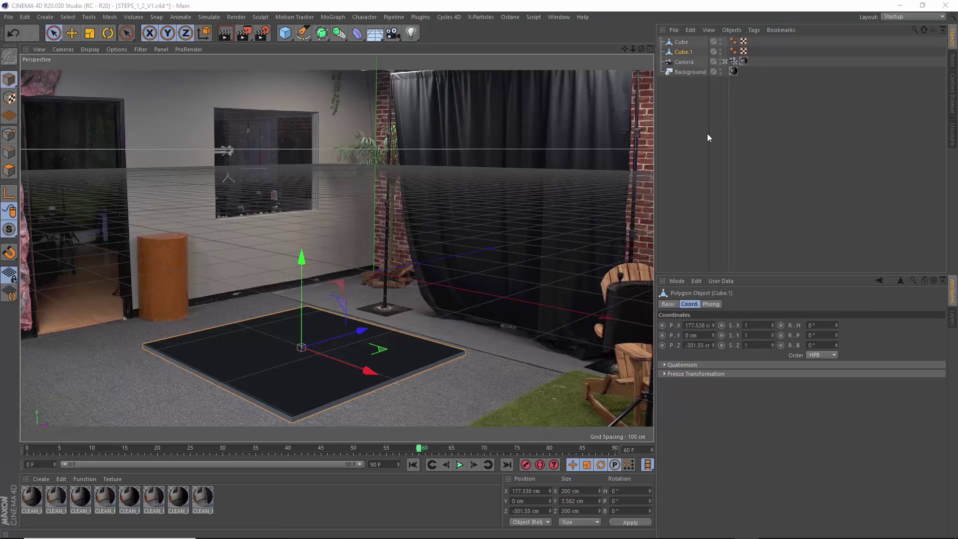
- Move the axis of Cube.1 to its positive X edge using Axis Center with X 100%, Y 0% and Z 0%
left_click(684, 52)
key("alt+a")
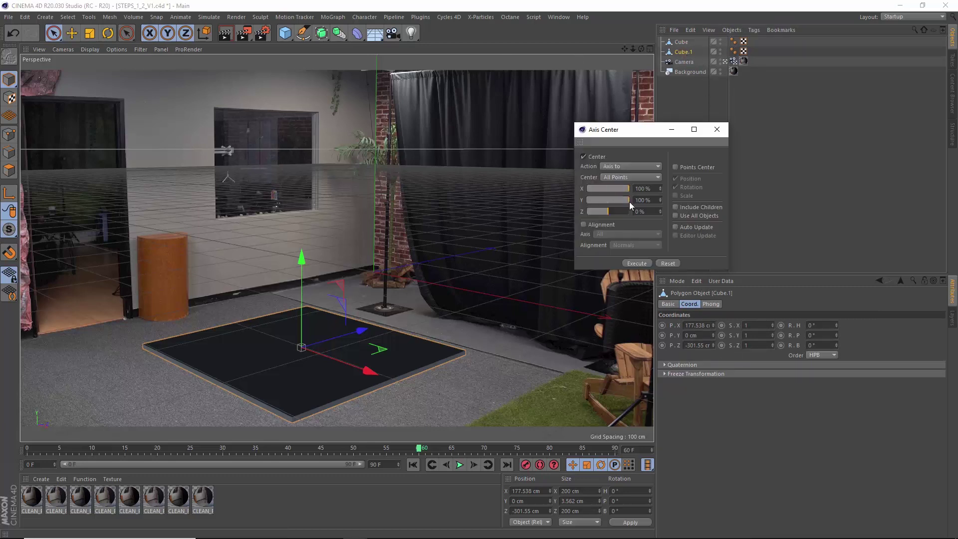
left_click(636, 263)
- Move the original Cube's axis to its negative X edge with Axis Center X -100%, and set its X scale to 0.5
left_click(681, 41)
left_click(681, 44)
left_click(636, 263)
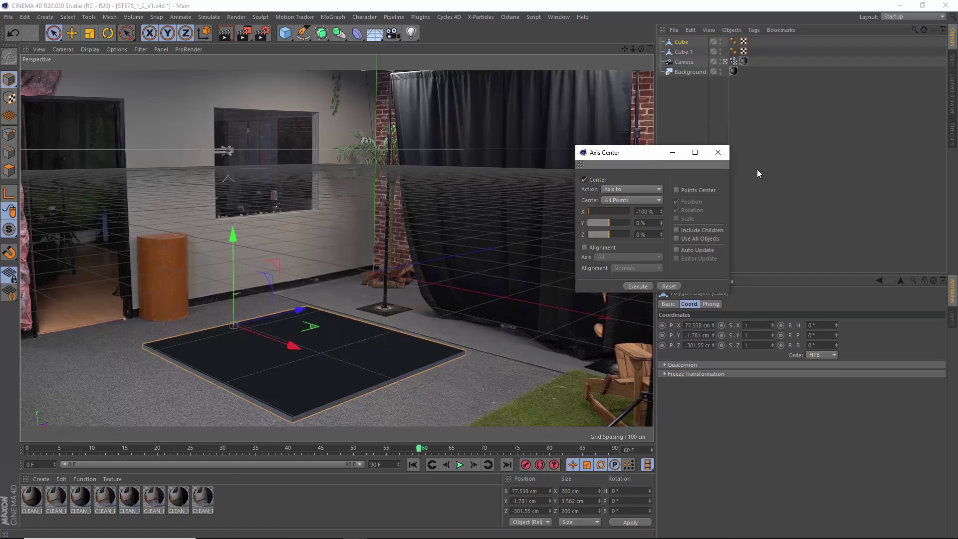
left_click(717, 129)
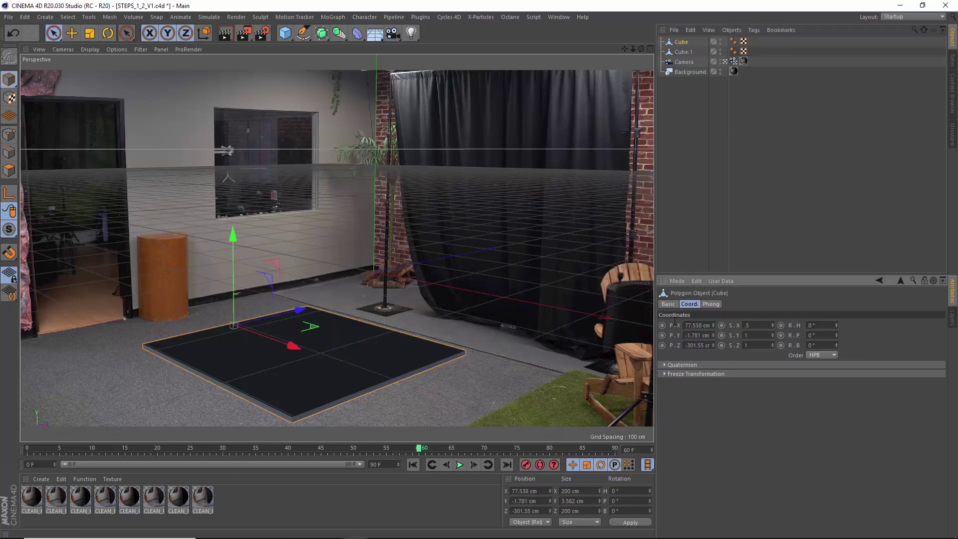
key("Return")
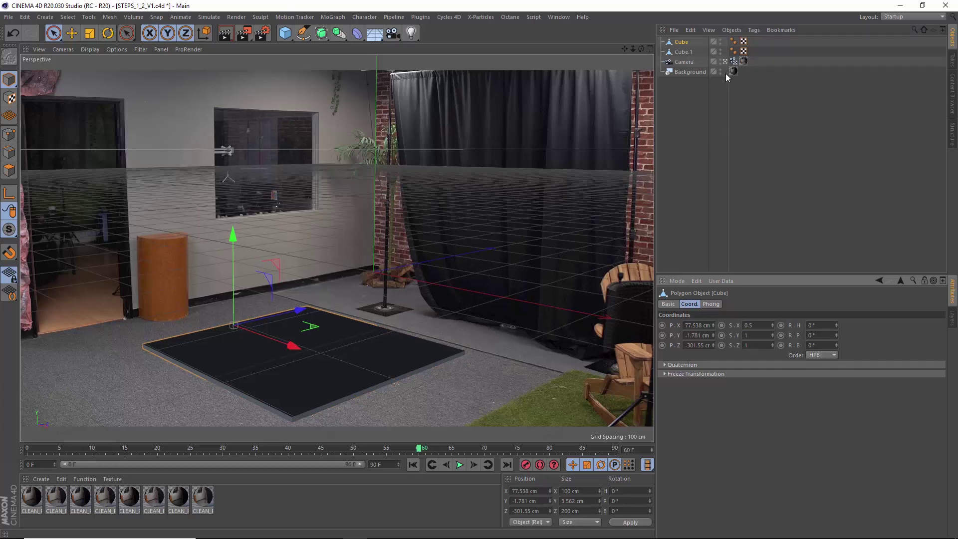
- Duplicate Cube.1 in the object hierarchy
left_click(673, 53)
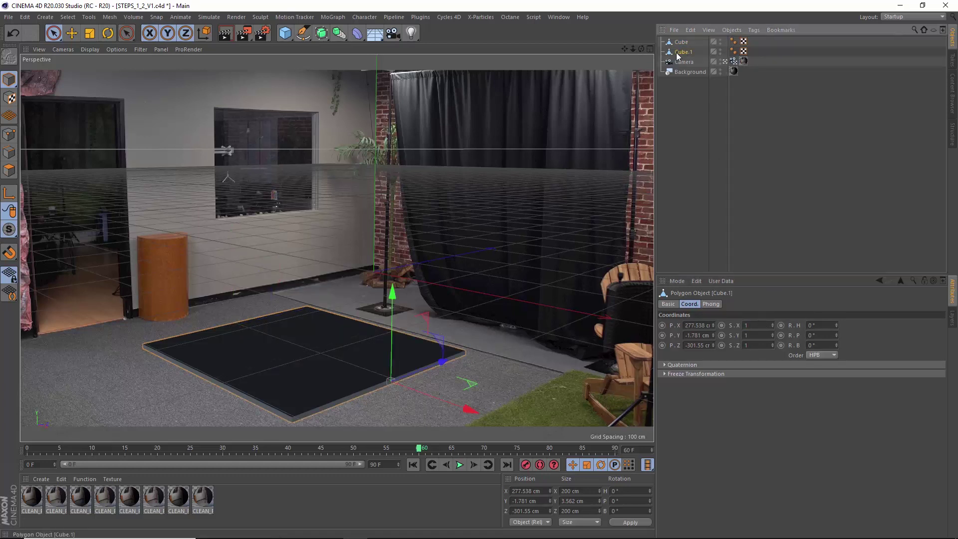
left_click_drag(676, 53, 685, 57, "ctrl")
- Set Cube.1's X scale to 0.5 with its Y scale at 1, and hide the duplicate Cube.2
left_click_drag(754, 336, 638, 340)
type(".5")
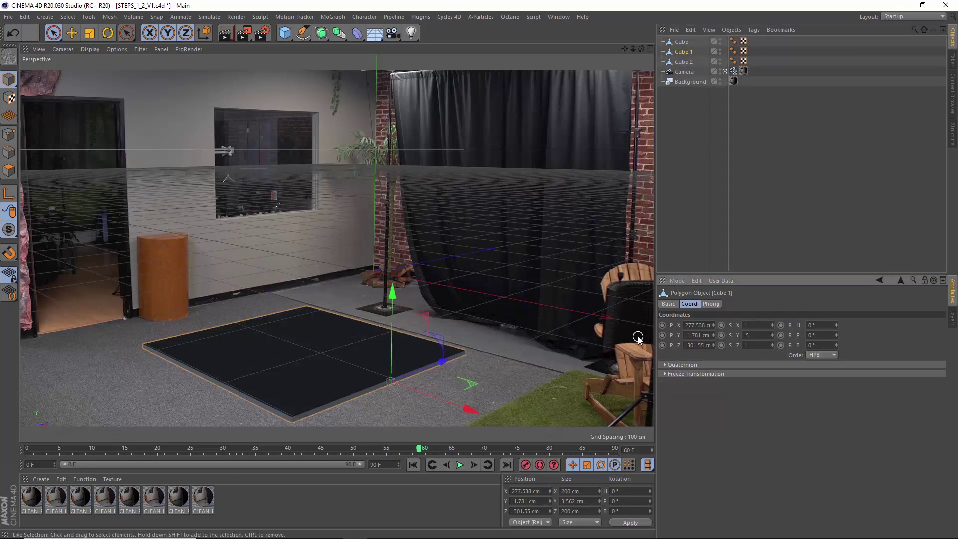
key("Return")
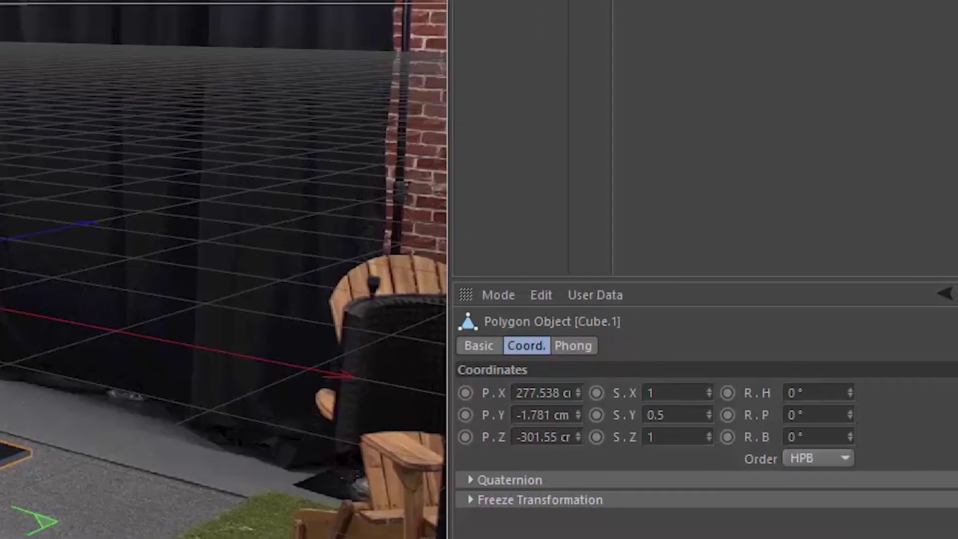
left_click(507, 1)
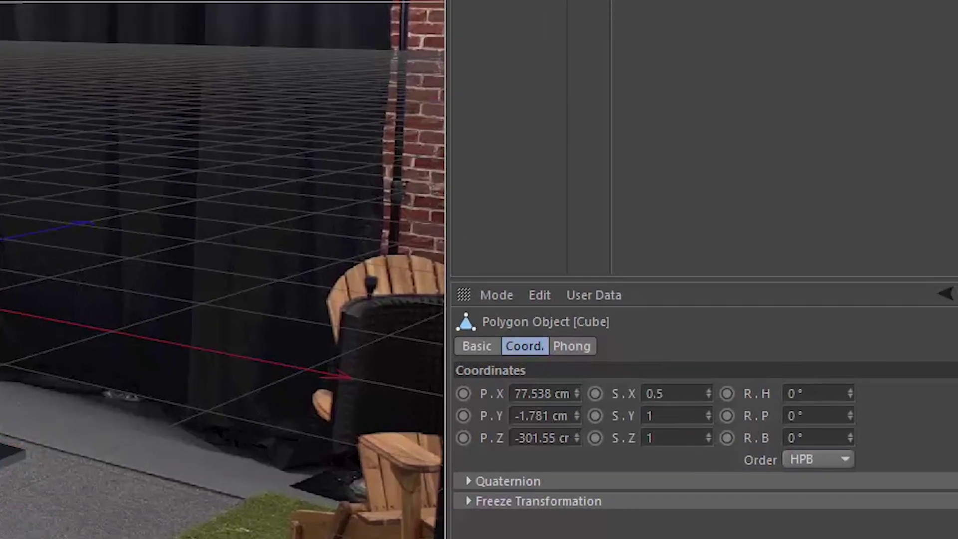
key("Down")
right_click(708, 416)
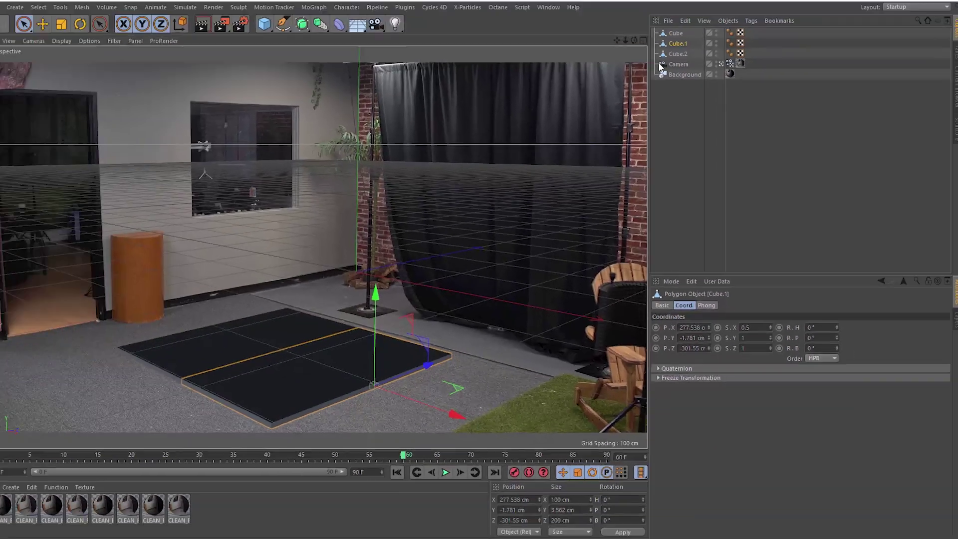
left_click(679, 63)
left_click(720, 62)
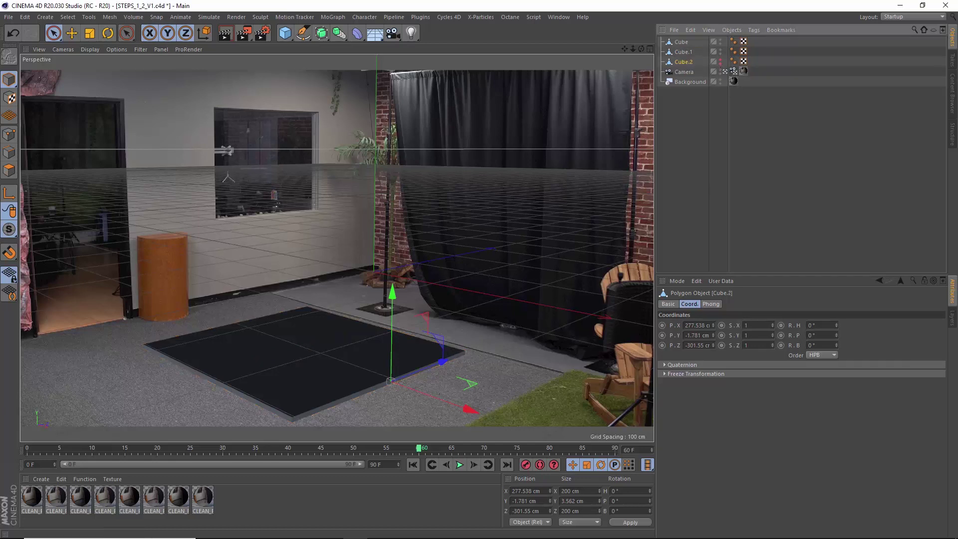
- Rename Cube.1 as CLOSE_DOOR and Cube as FAR_DOOR
left_click(683, 52)
double_click(685, 52)
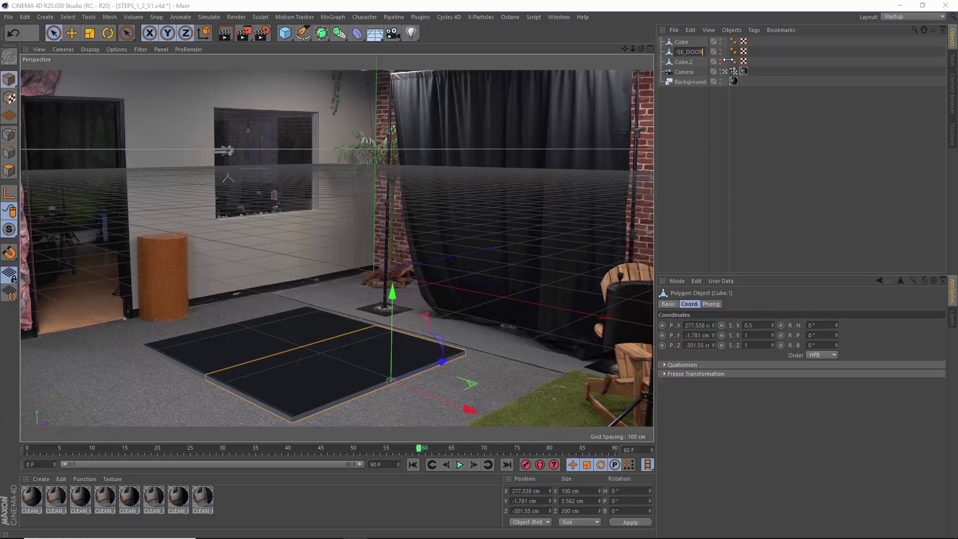
type("CLOSE_DOOR")
key("Return")
double_click(688, 42)
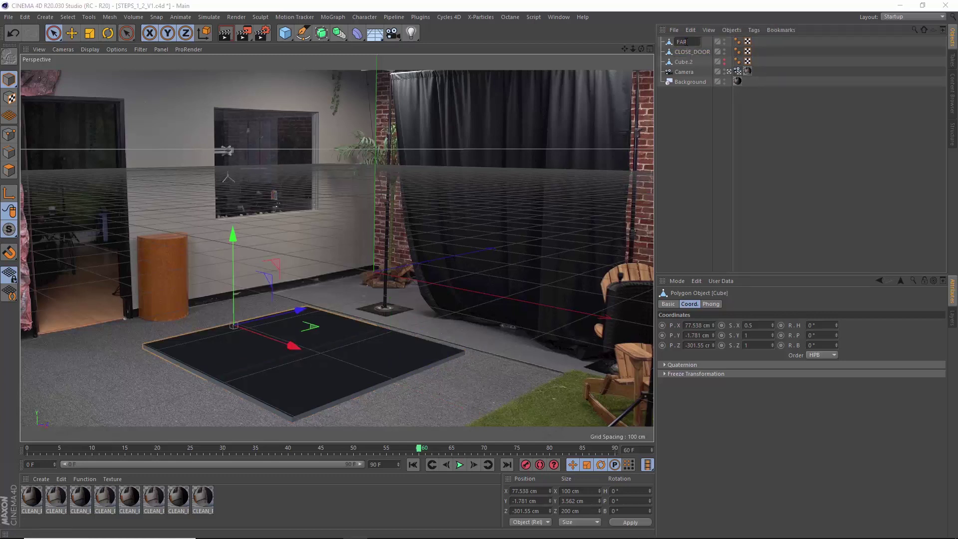
type("FAR_DOOR")
key("Return")
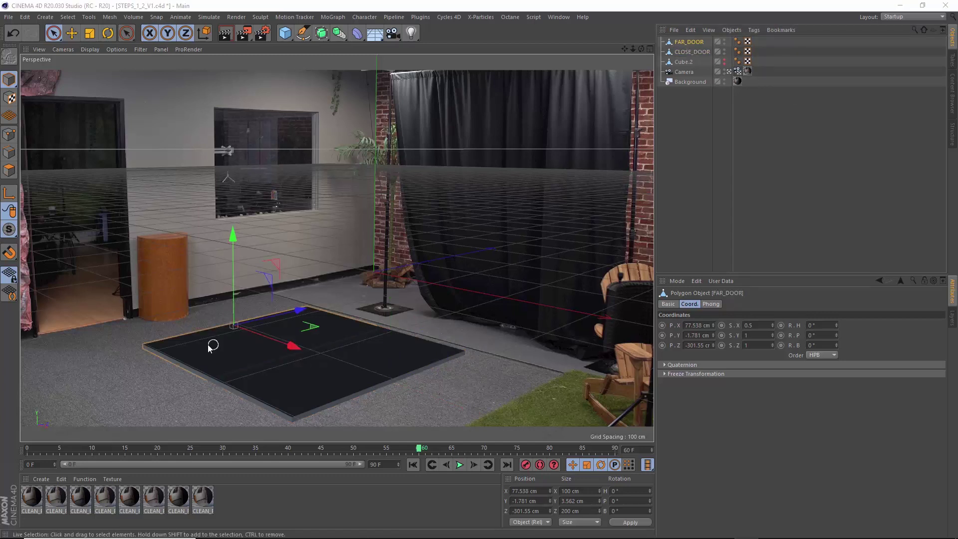
- Test-rotate FAR_DOOR and CLOSE_DOOR around their outer edge axes to check how the two doors swing
key("r")
left_click_drag(265, 301, 239, 269)
left_click(328, 365)
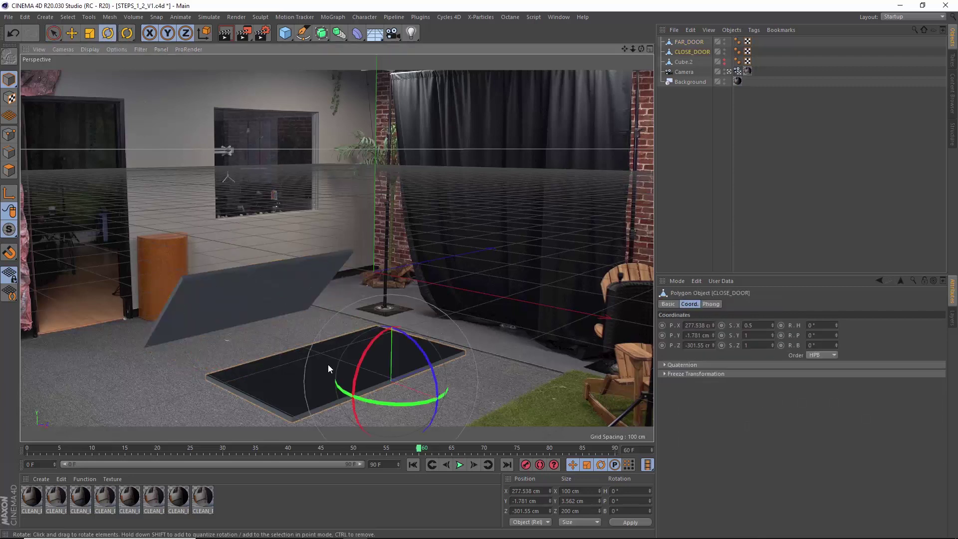
key("r")
left_click_drag(423, 353, 442, 465)
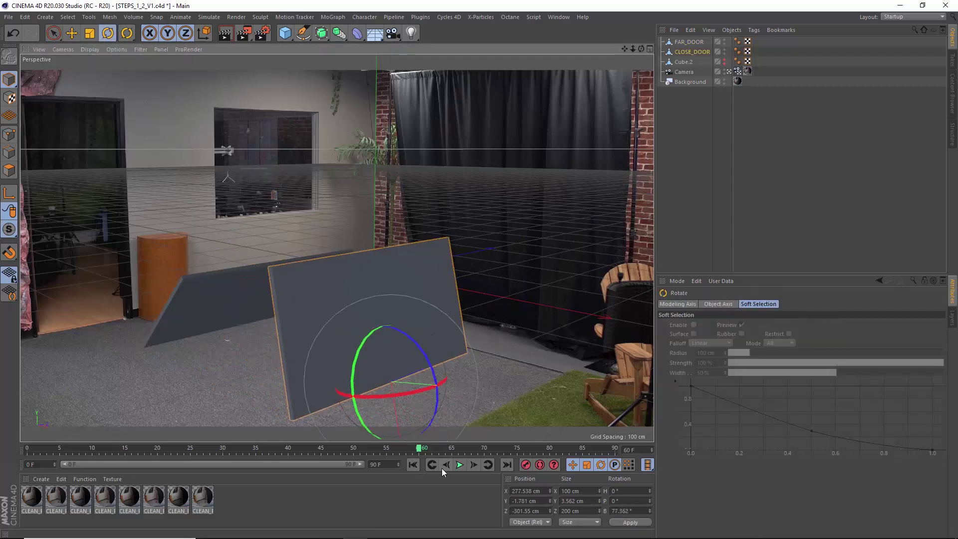
left_click_drag(424, 350, 347, 324)
left_click(238, 271)
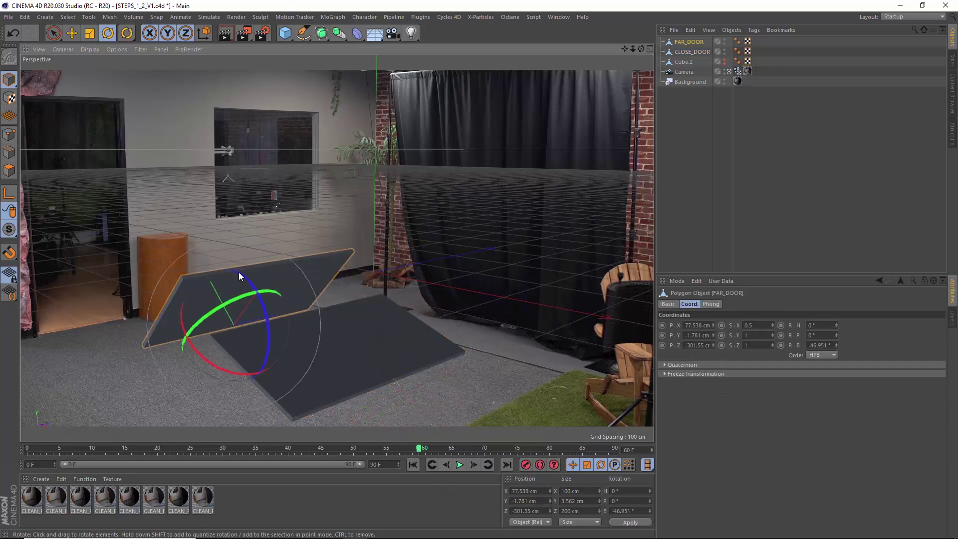
left_click_drag(243, 276, 261, 295)
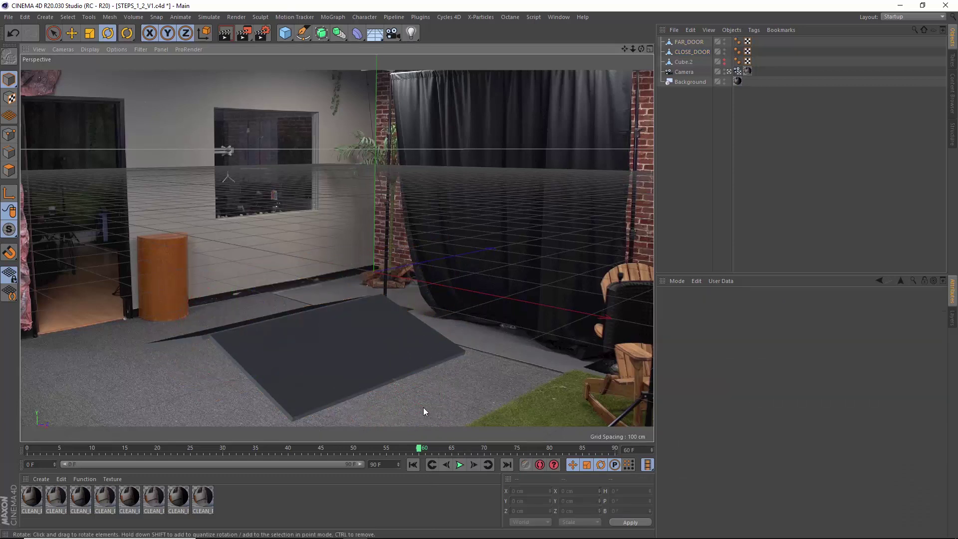
- Add a Protection tag to the Camera object
left_click(681, 71)
right_click(681, 71)
mouse_move(713, 74)
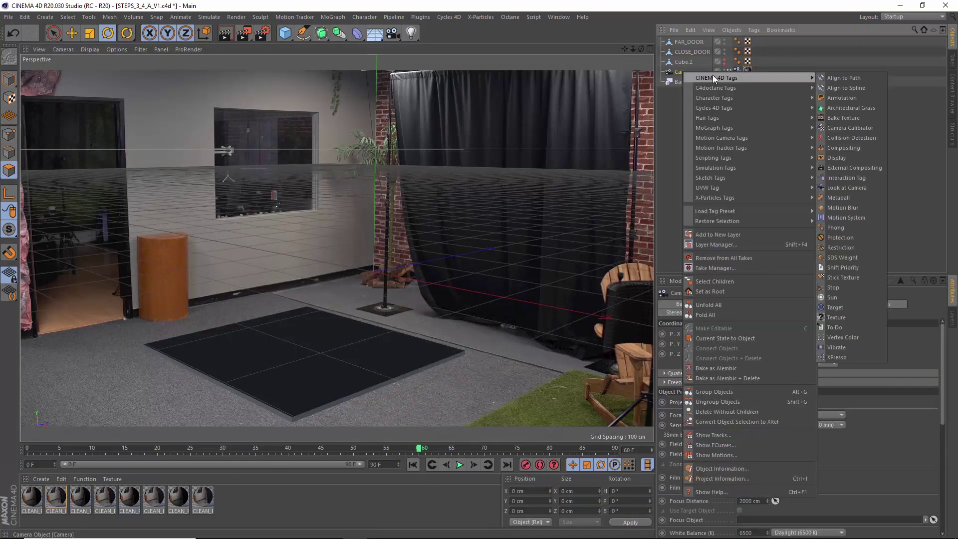
left_click(857, 238)
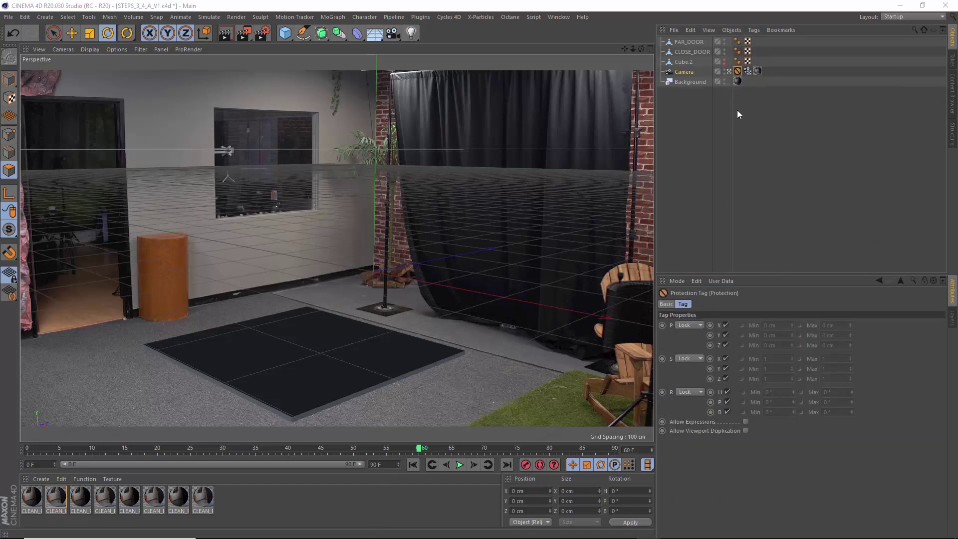
- Leave the calibrated camera view and show CLOSE_DOOR in the Top view in polygon mode
left_click(729, 71)
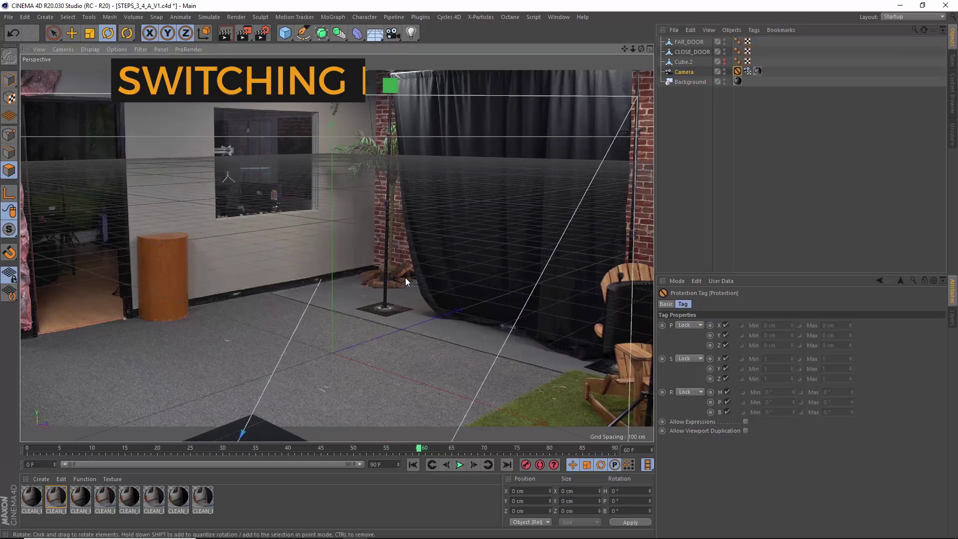
key("F2")
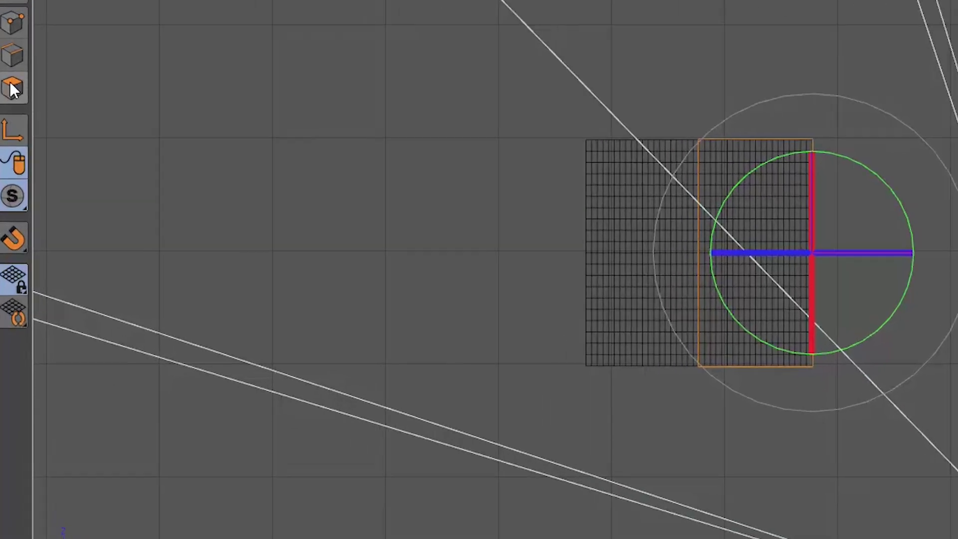
left_click(9, 170)
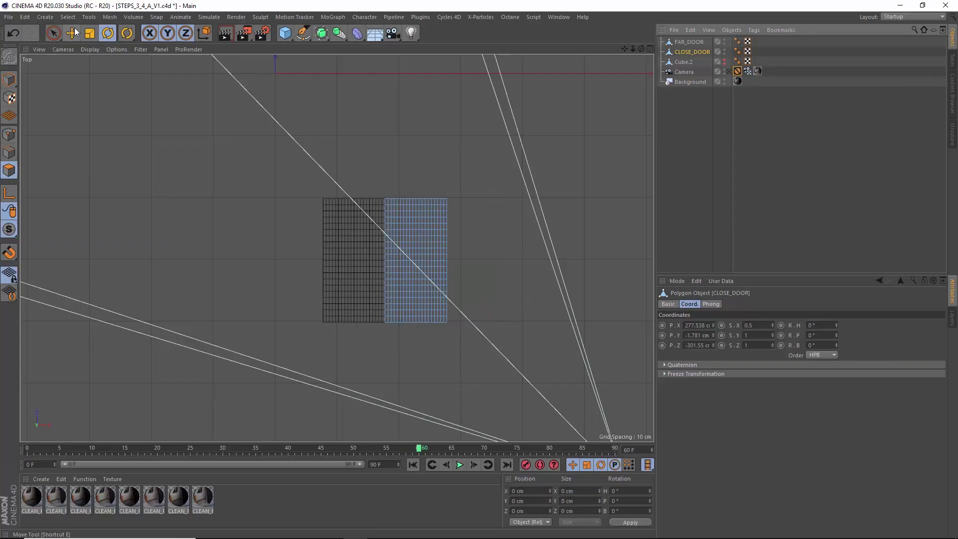
- Select CLOSE_DOOR's top polygons using Rectangle Selection with Only Select Visible Elements enabled, and store them with Set Selection
left_click(54, 34)
left_click(53, 34)
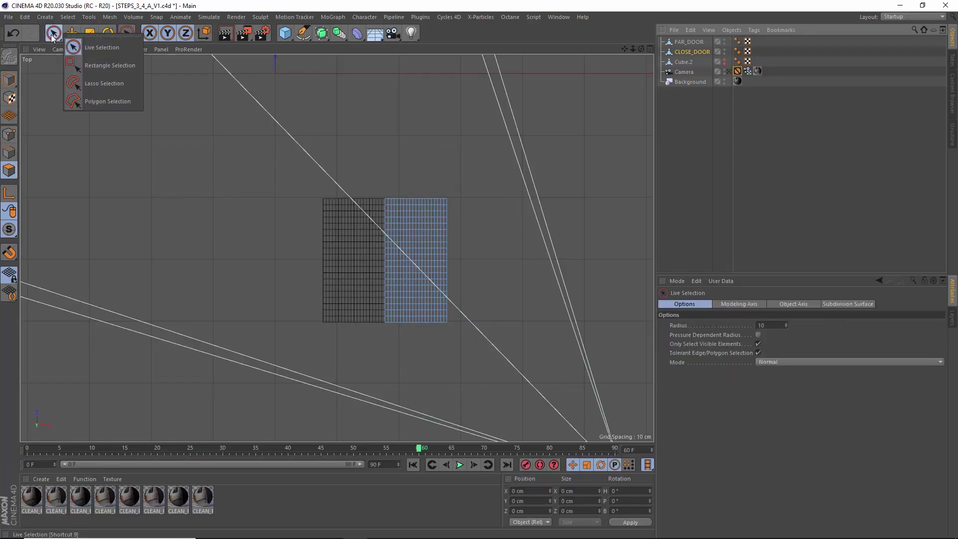
left_click(103, 66)
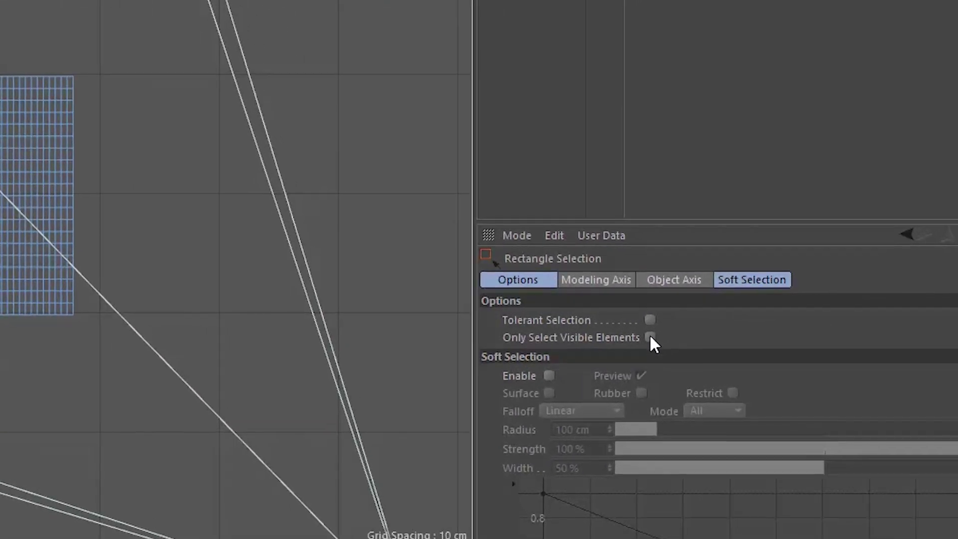
left_click(746, 333)
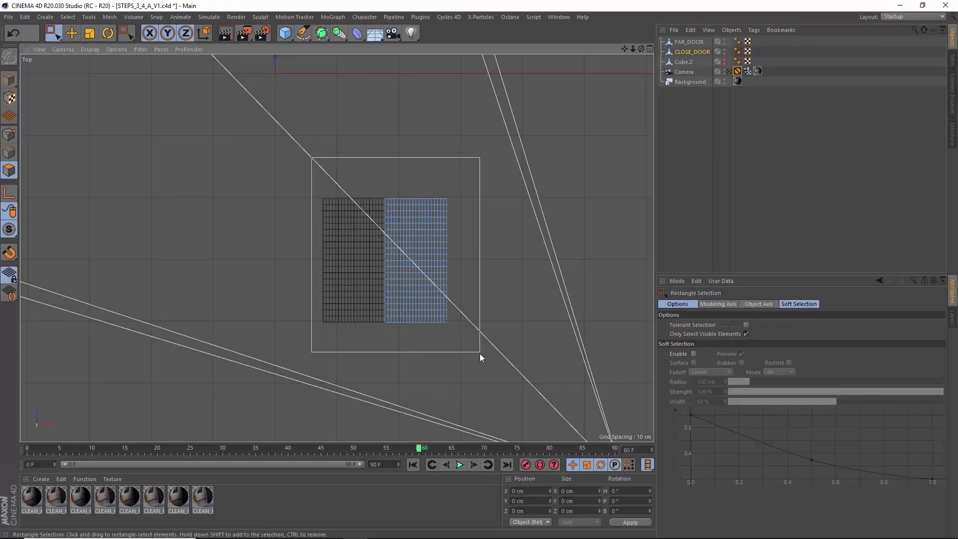
left_click_drag(480, 357, 480, 355)
left_click(74, 17)
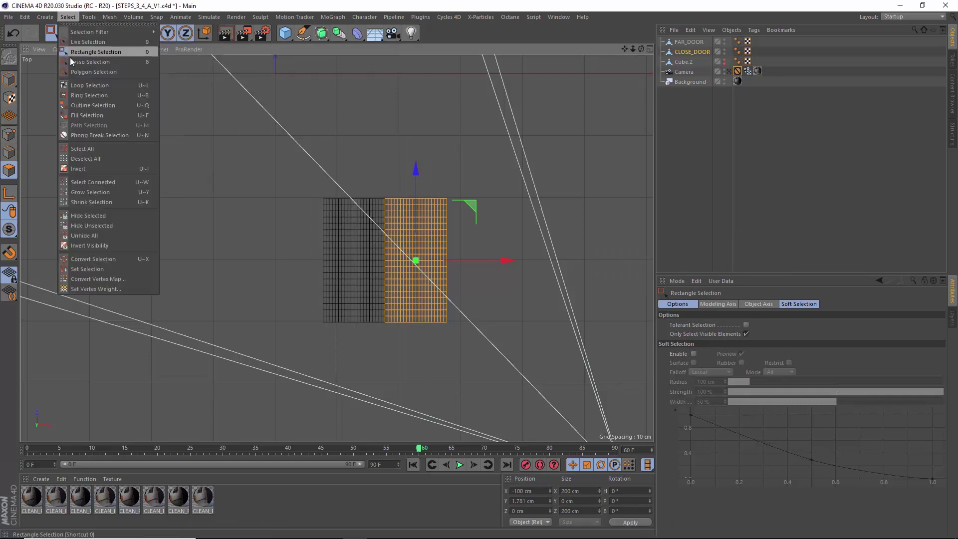
left_click(87, 269)
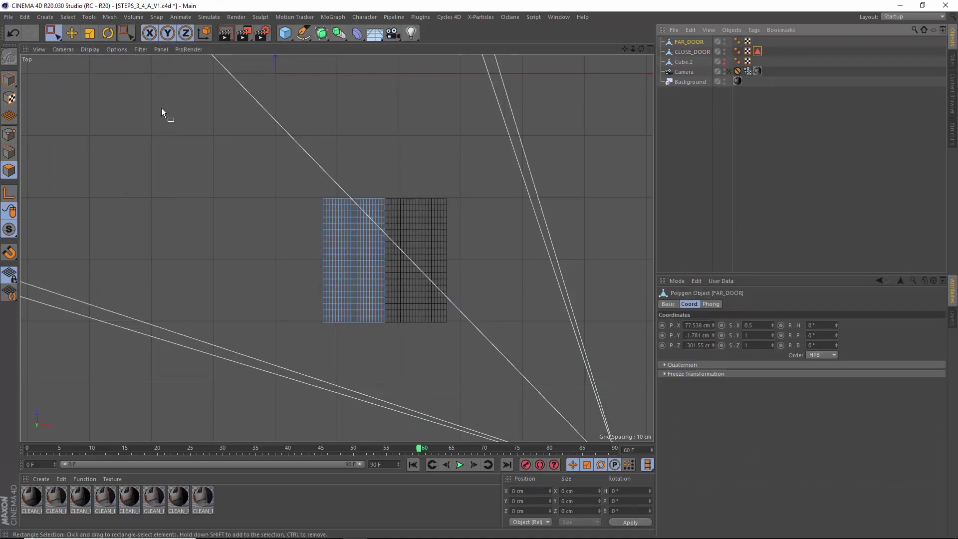
- Store FAR_DOOR's top polygons with Set Selection, and return to the perspective view through the calibrated camera
key("ctrl+a")
left_click(68, 17)
left_click(113, 268)
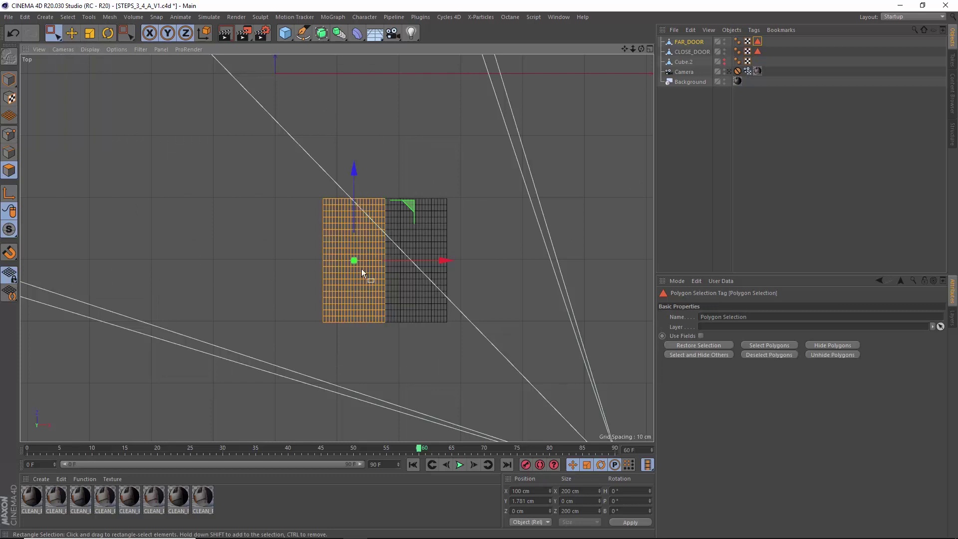
key("F1")
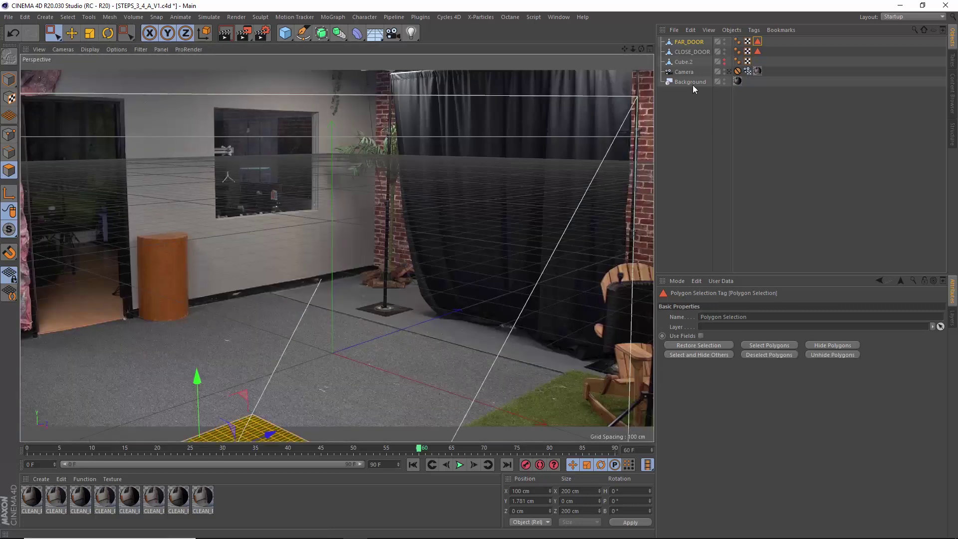
left_click(728, 71)
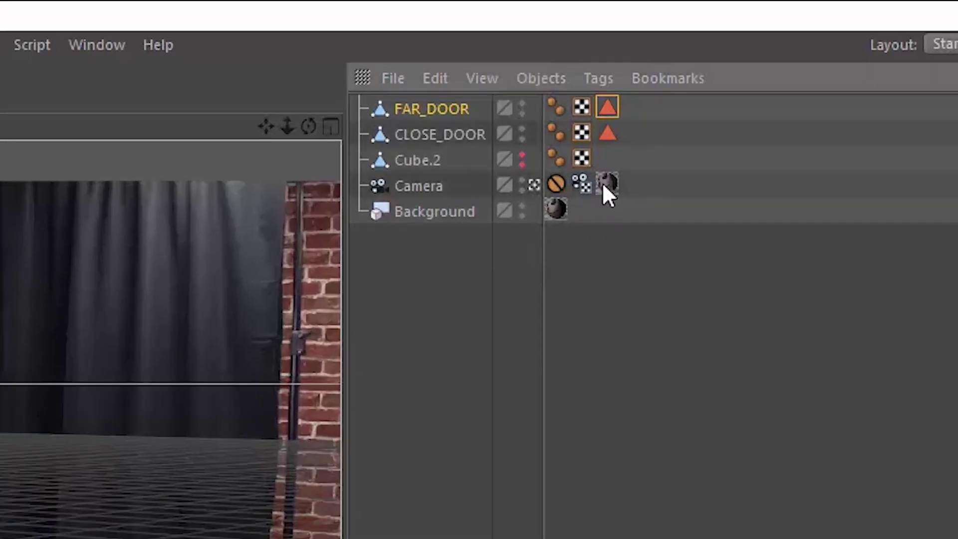
- Copy the Camera's camera-mapped clean plate texture tag onto CLOSE_DOOR and FAR_DOOR
left_click(607, 133)
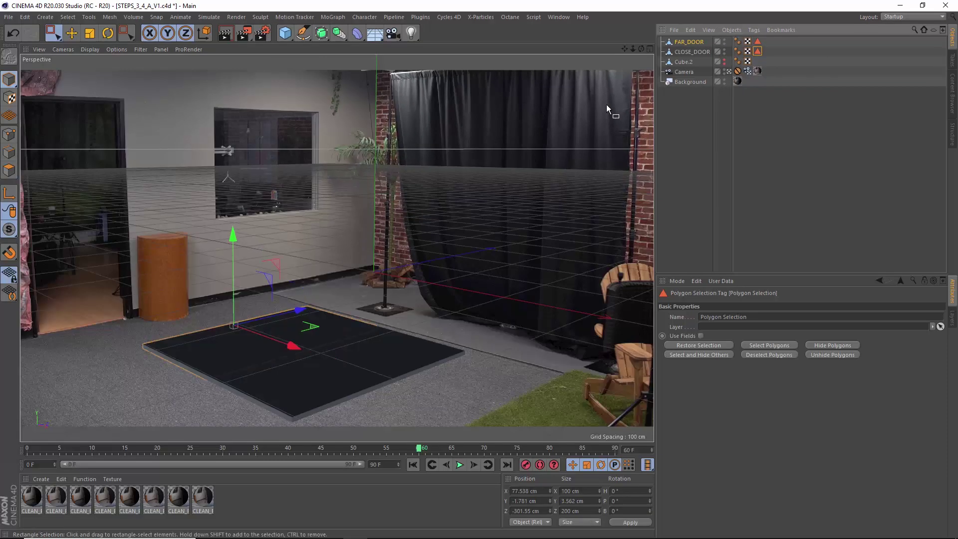
left_click(757, 41)
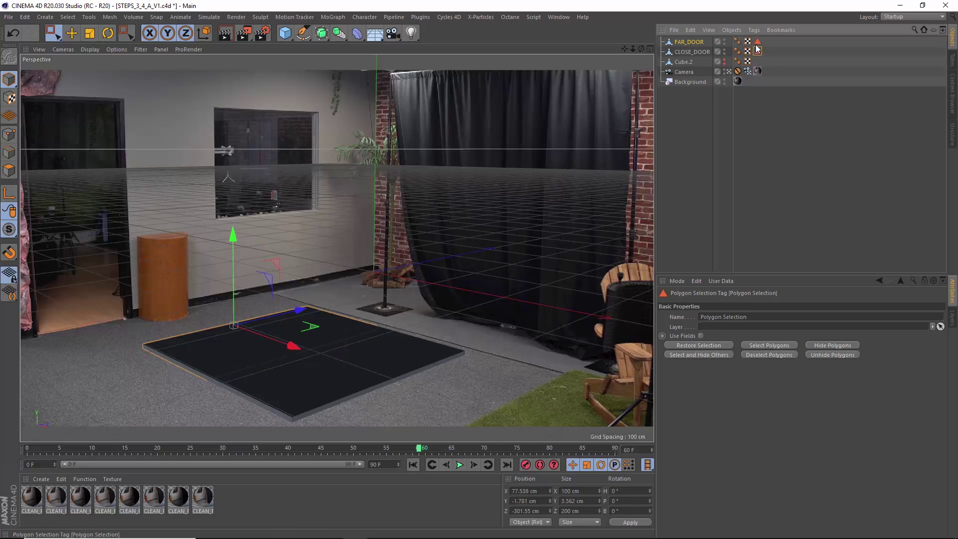
left_click(757, 52)
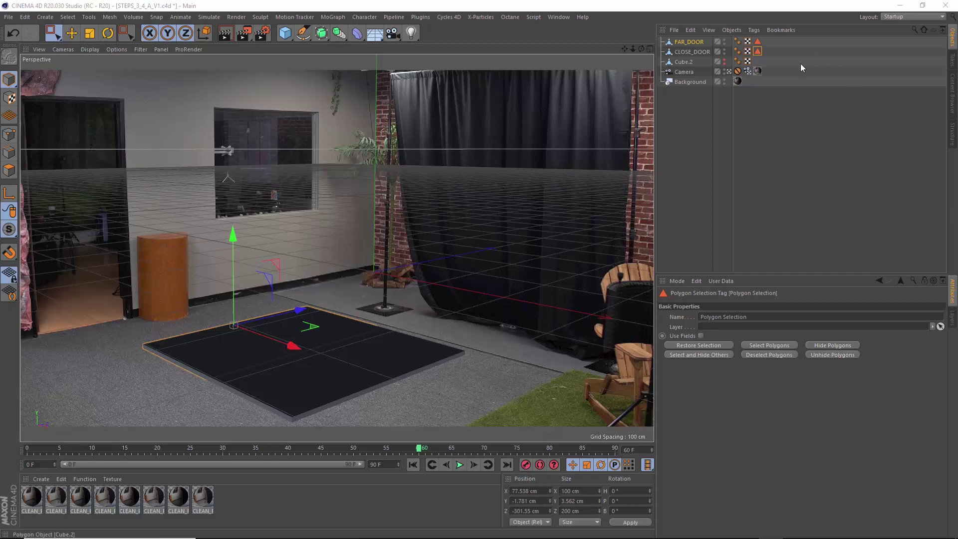
left_click(676, 52)
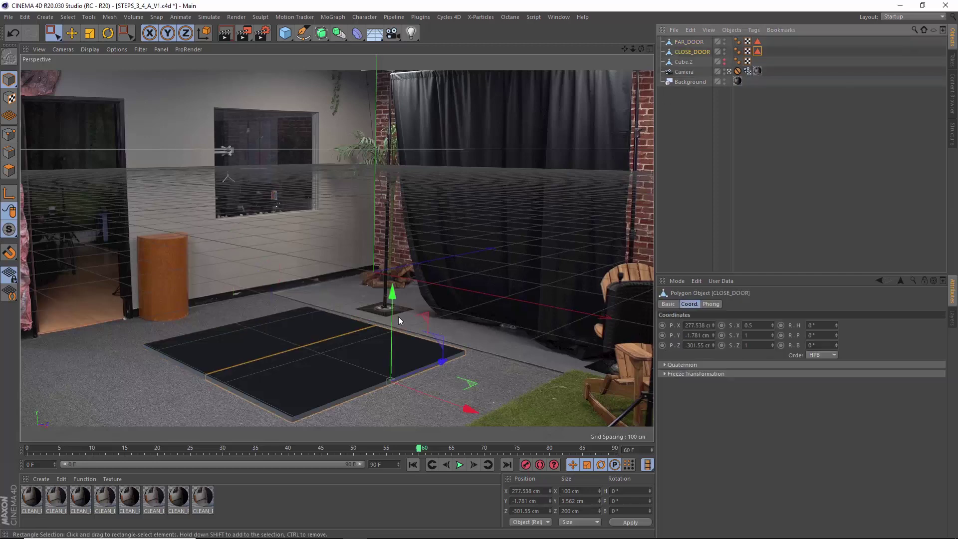
left_click_drag(757, 71, 773, 57, "ctrl")
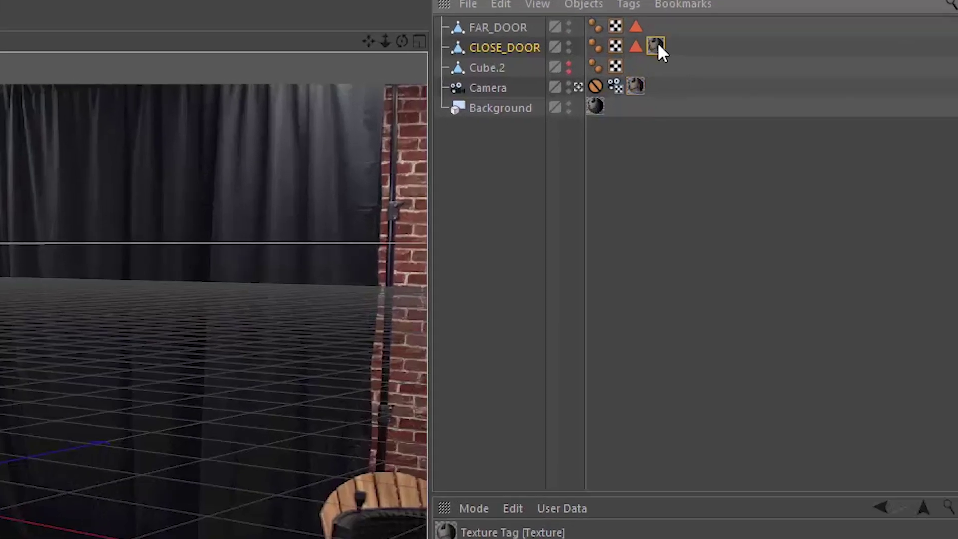
left_click_drag(657, 43, 654, 21, "ctrl")
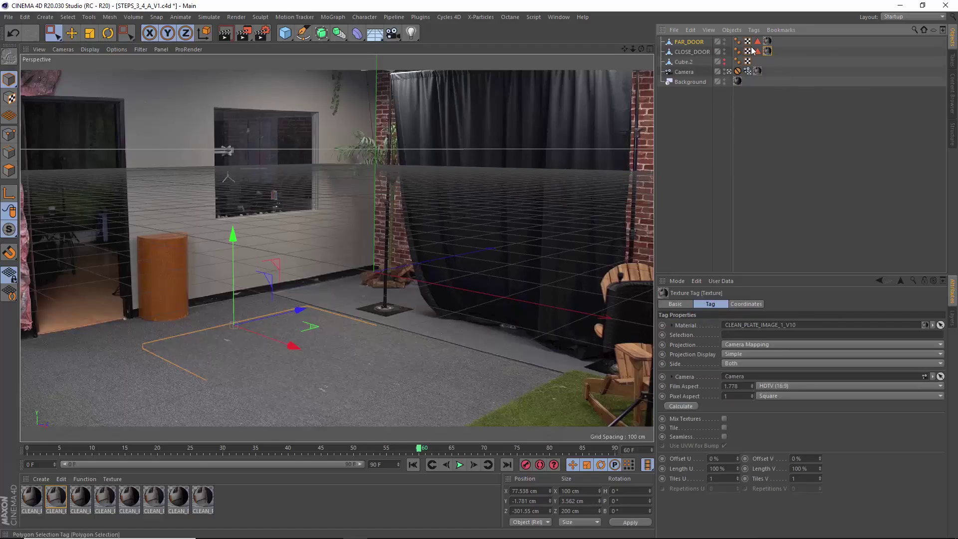
- Restrict the clean plate texture tags on CLOSE_DOOR and FAR_DOOR to each door's own Polygon Selection
left_click_drag(772, 318, 770, 336)
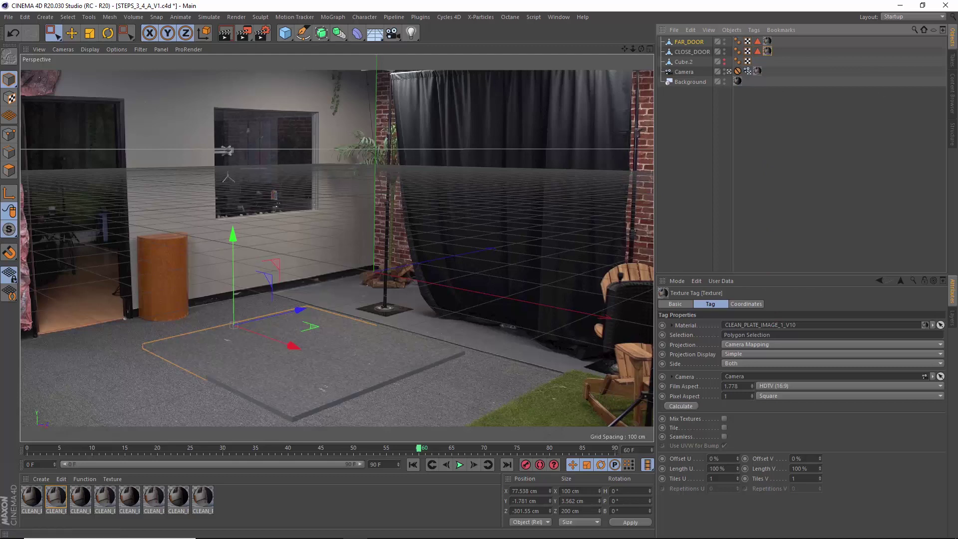
left_click(767, 41)
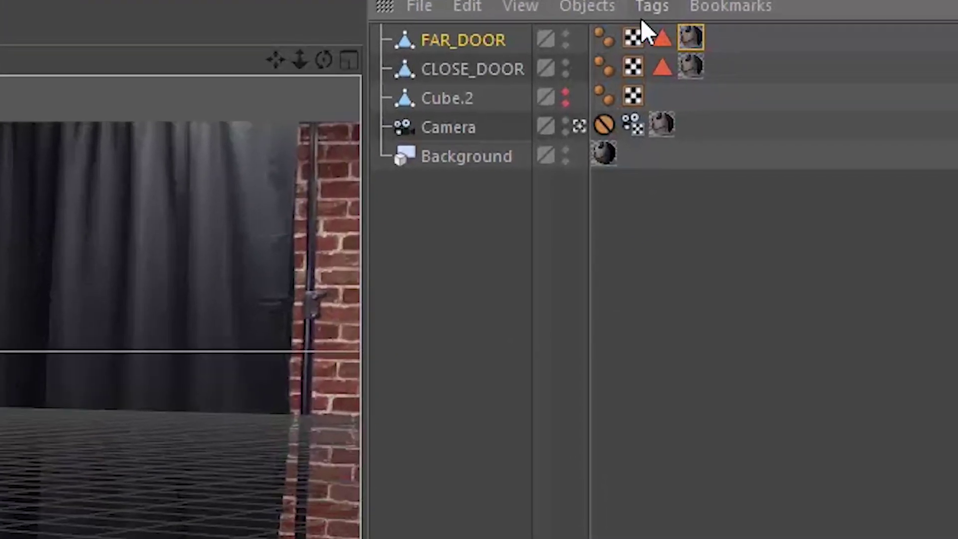
left_click_drag(659, 39, 658, 306)
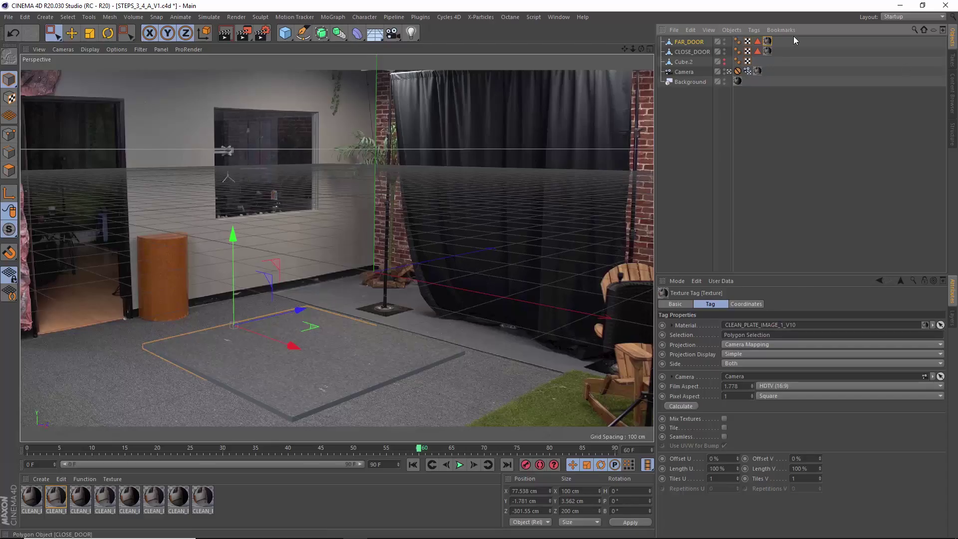
- Leave the calibrated camera, hide the Background, and examine the camera-mapped tops of both doors from other angles
left_click(729, 71)
left_click_drag(344, 234, 505, 171, "alt")
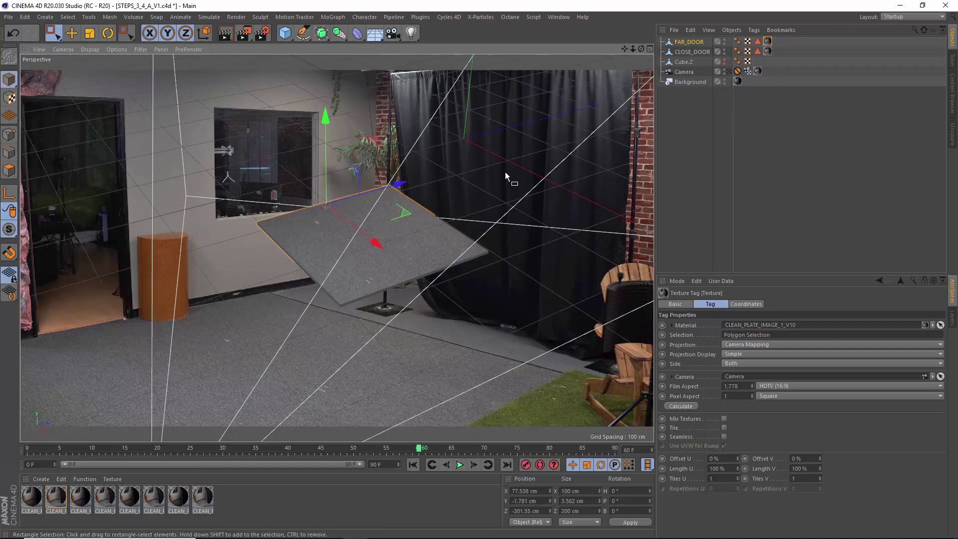
left_click_drag(641, 49, 499, 75)
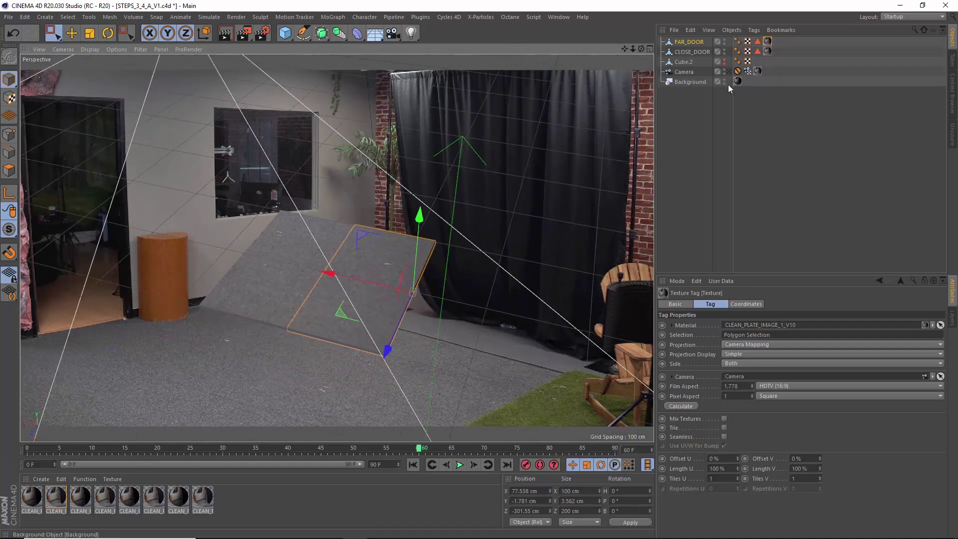
double_click(724, 81, "alt")
left_click_drag(493, 209, 493, 250, "alt")
- Test-rotate the doors one at a time, undo each rotation, and return to the calibrated camera with the Background shown
key("r")
mouse_move(397, 219)
left_mouse_down()
mouse_move(408, 229)
mouse_move(414, 199)
mouse_move(407, 215)
left_mouse_up()
key("ctrl+z")
left_click(307, 265)
left_click_drag(295, 239, 285, 218)
key("ctrl+z")
left_click(729, 72)
left_click(724, 81, "alt")
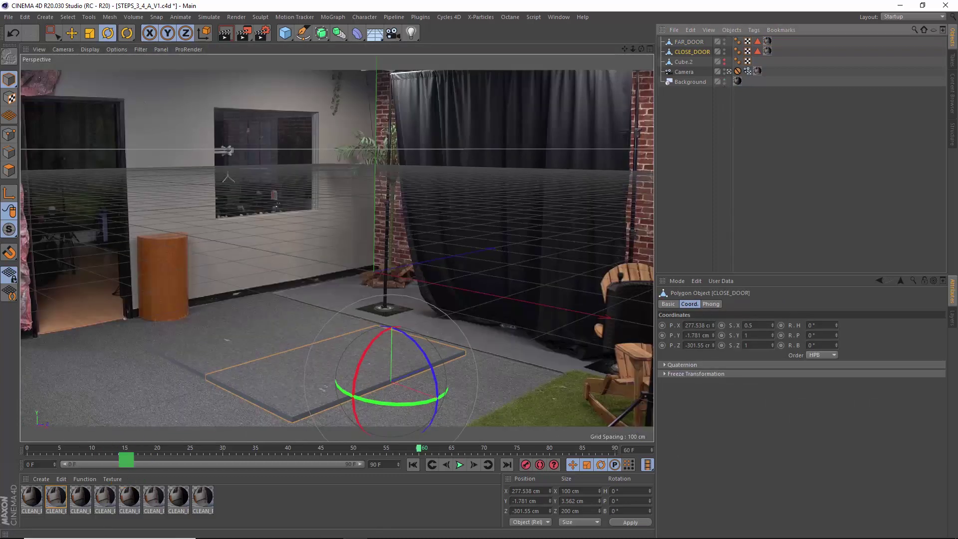
- Generate UVW coordinates from CLOSE_DOOR's clean plate texture tag, then test-rotate the door and undo the rotation
left_click(767, 51)
left_click(692, 52)
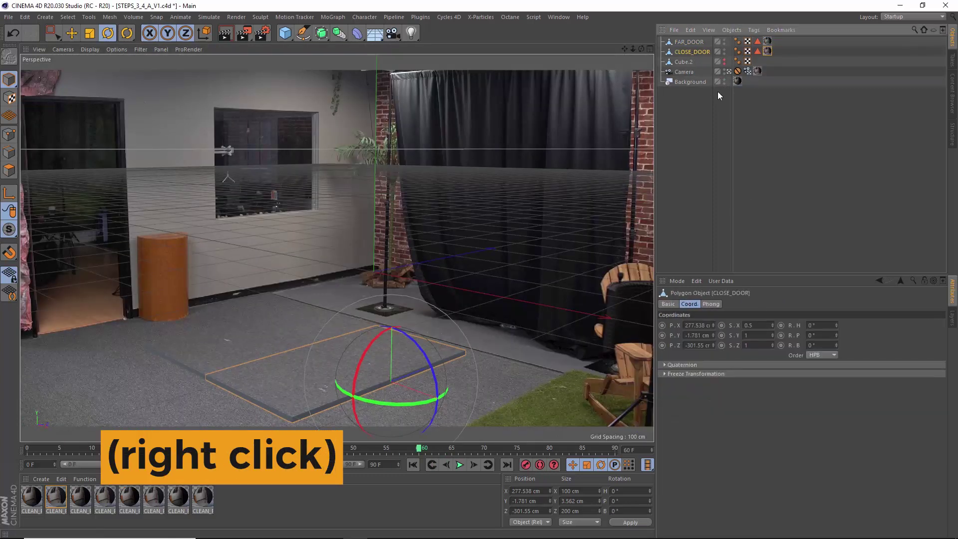
left_click(767, 51)
right_click(766, 51)
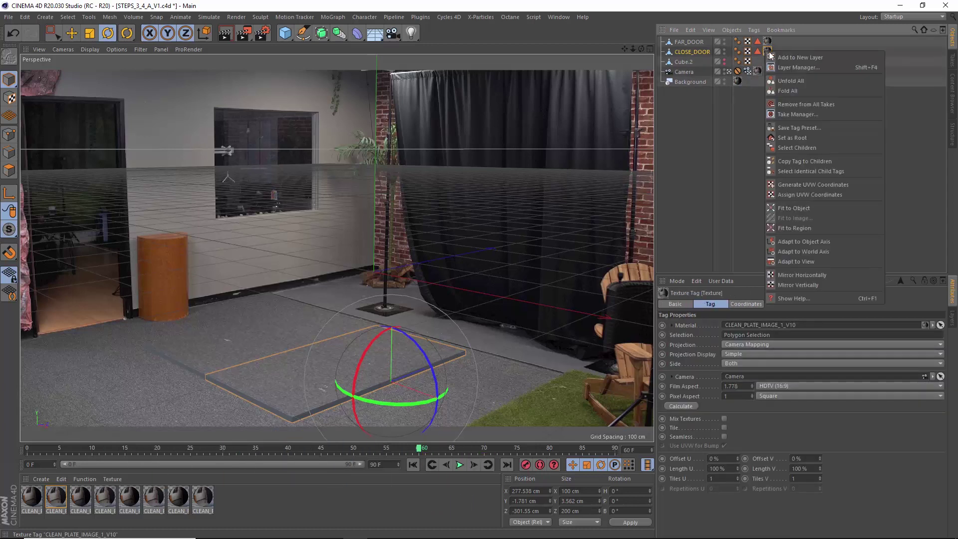
left_click(842, 185)
left_click_drag(421, 350, 425, 427)
key("ctrl+z")
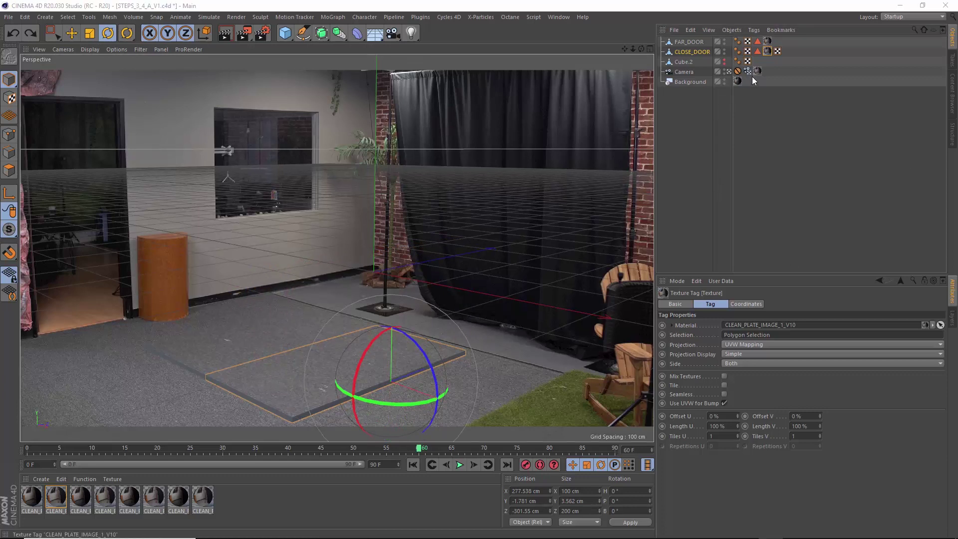
- Generate UVW coordinates from FAR_DOOR's clean plate texture tag, test-rotating the door and undoing each rotation
left_click(767, 41)
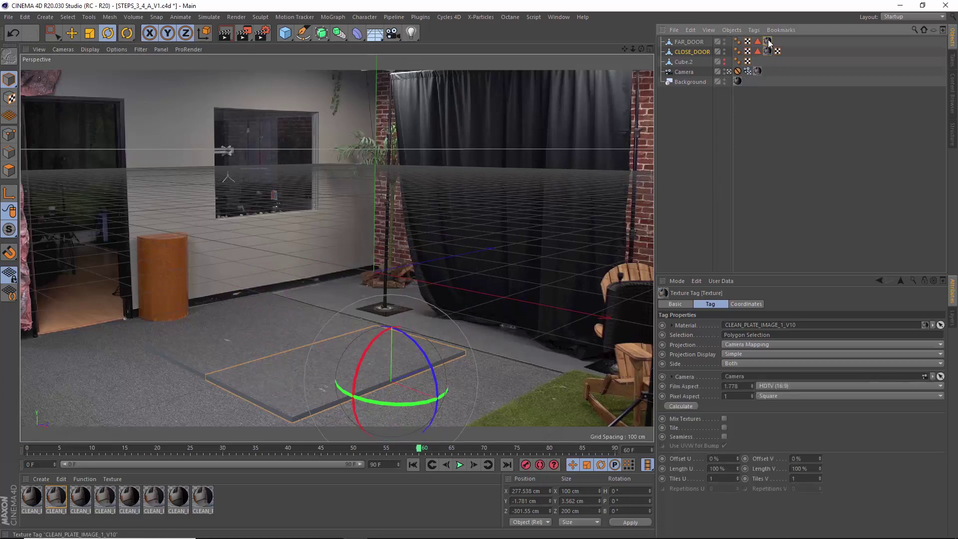
left_click(255, 319)
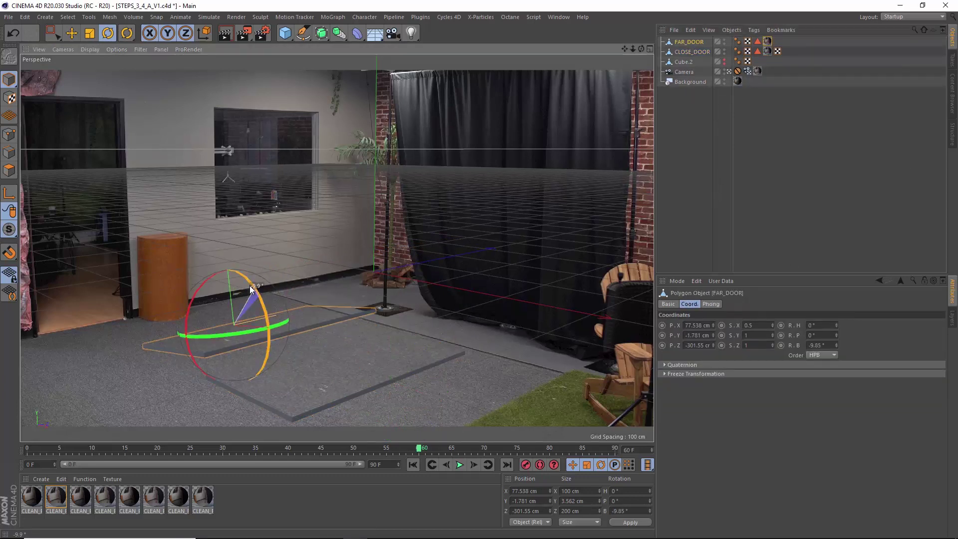
left_click_drag(249, 285, 267, 334)
key("ctrl+z")
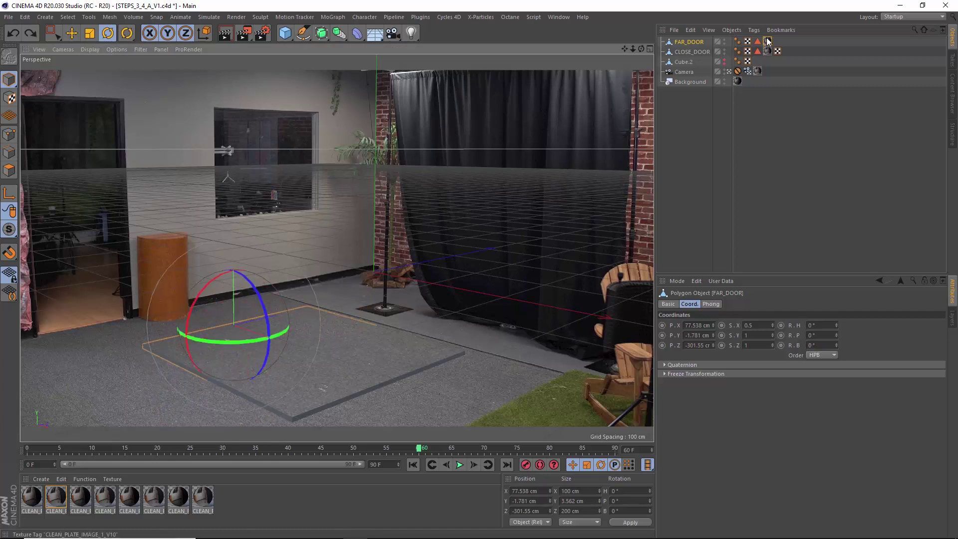
right_click(767, 41)
left_click(827, 171)
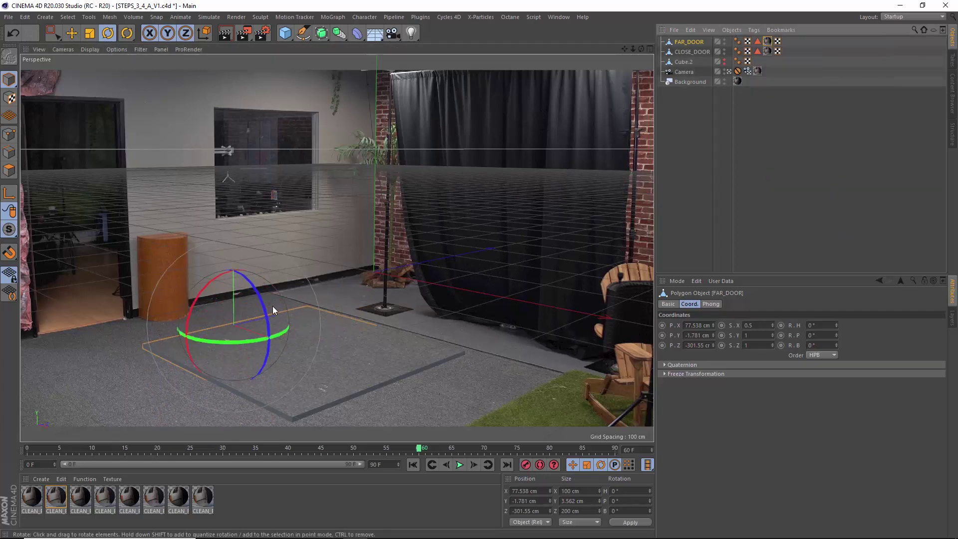
left_click_drag(272, 307, 272, 344)
key("ctrl+z")
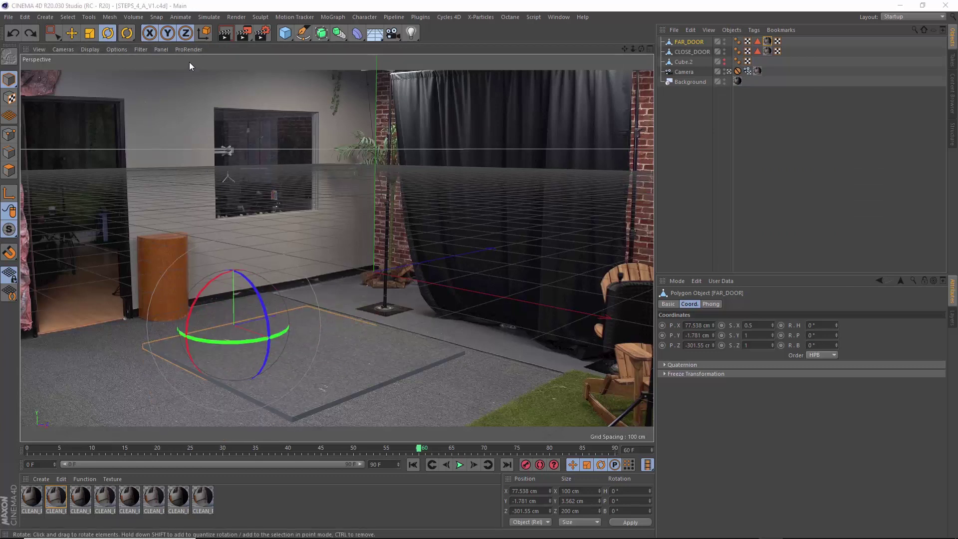
- Add a Plane and move it over the floor doors, to about X 191 cm and Z -268 cm
left_click(283, 37)
left_click(377, 65)
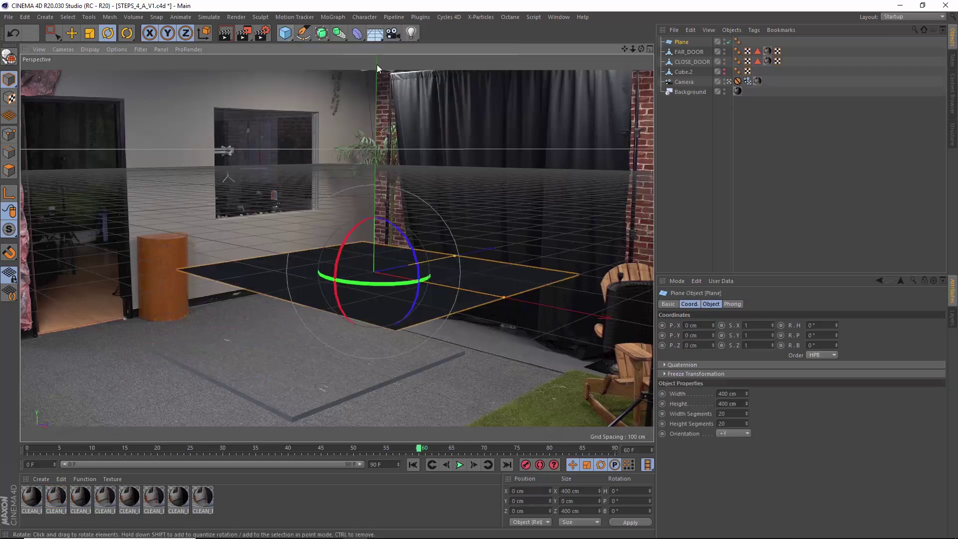
key("space")
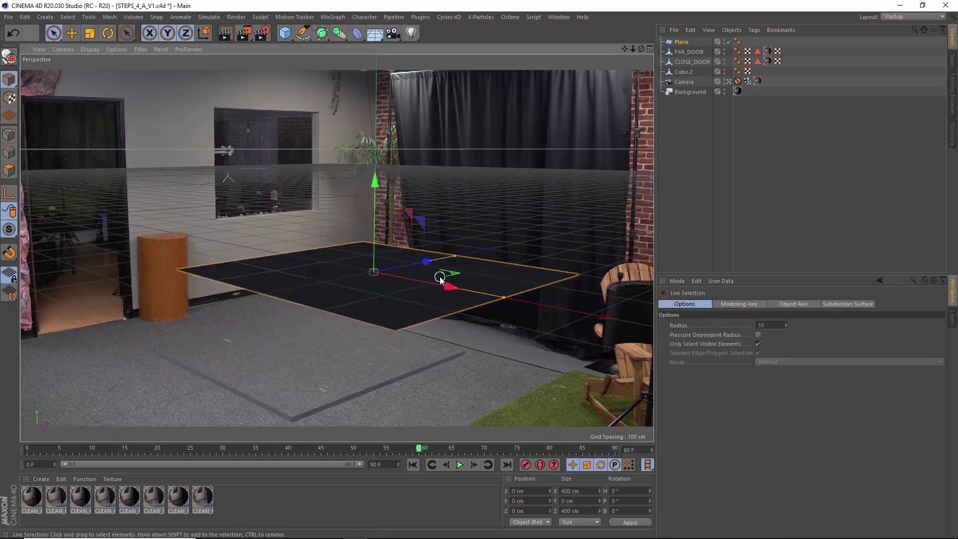
left_click_drag(442, 280, 560, 308)
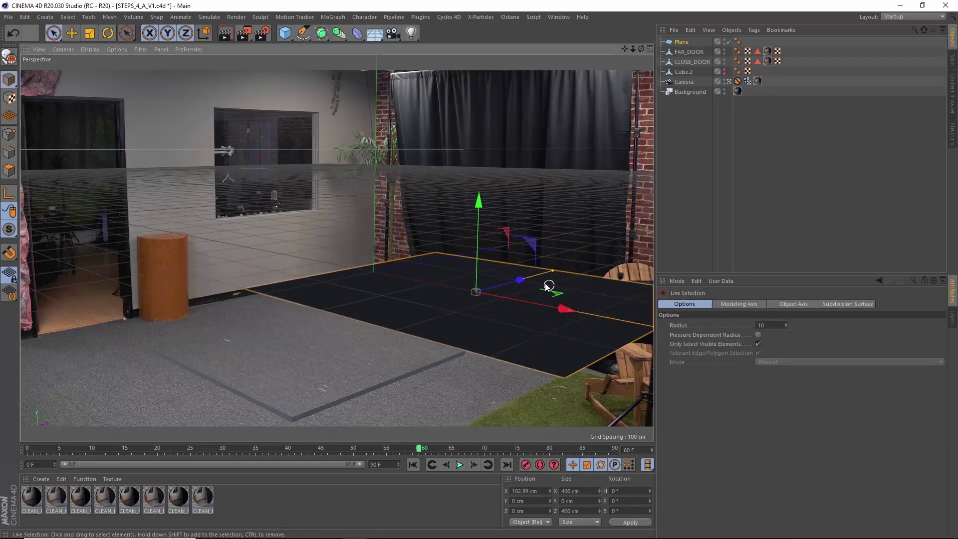
left_click_drag(521, 280, 408, 372)
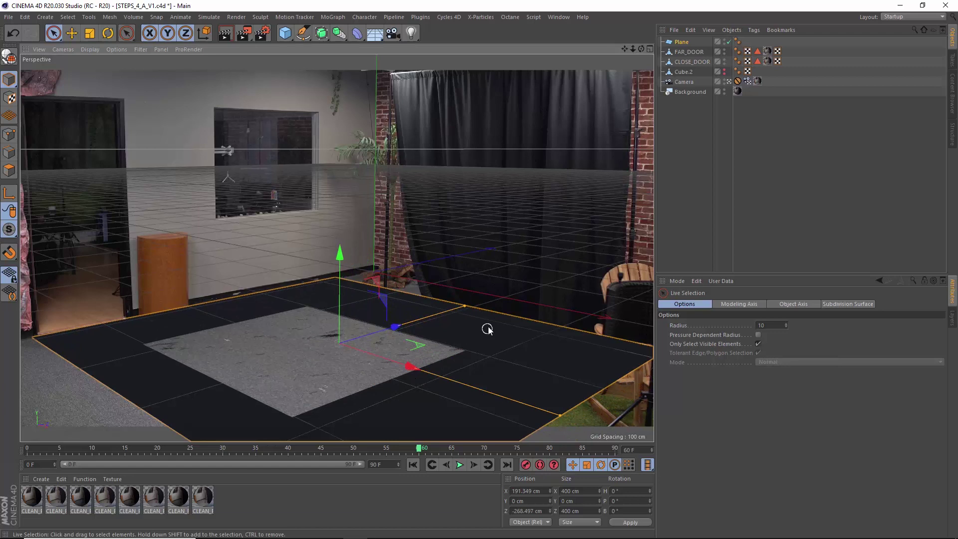
- Make the Plane editable and scale it to about 450 cm in X and 571 cm in Z to cover the floor
left_click(726, 201)
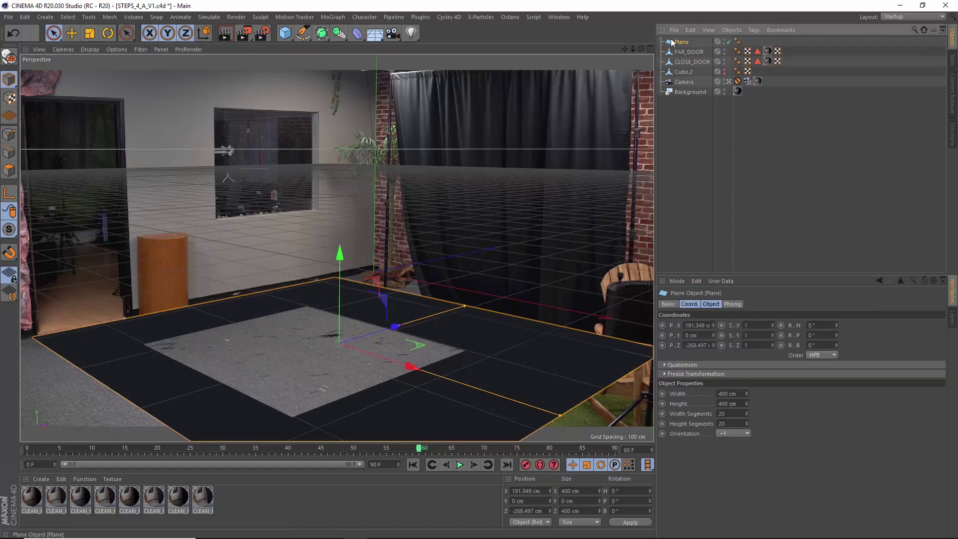
key("c")
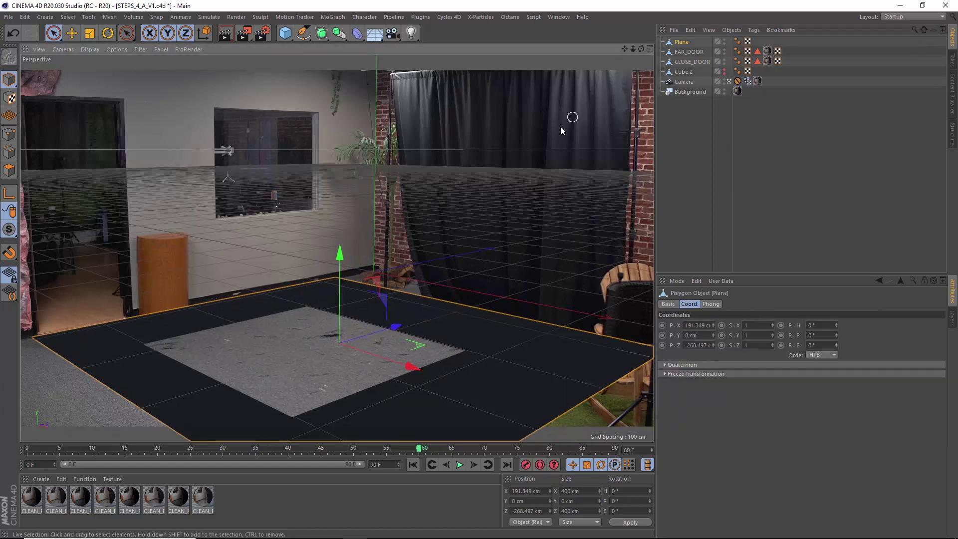
mouse_move(418, 329)
left_mouse_down()
mouse_move(409, 327)
mouse_move(422, 327)
left_mouse_up()
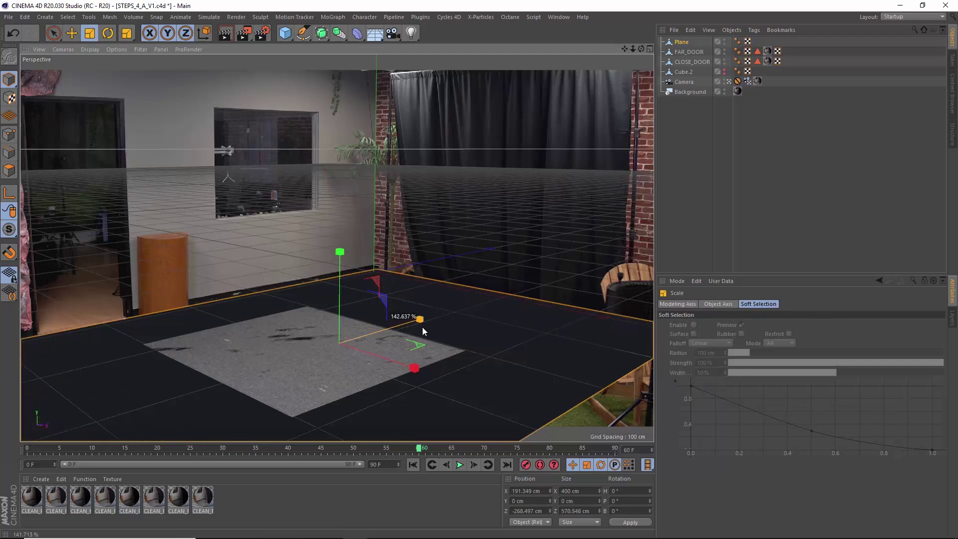
- Add a Boole generator and place the Plane and the existing Boole polygon object inside it, with the Plane first
left_click(325, 36)
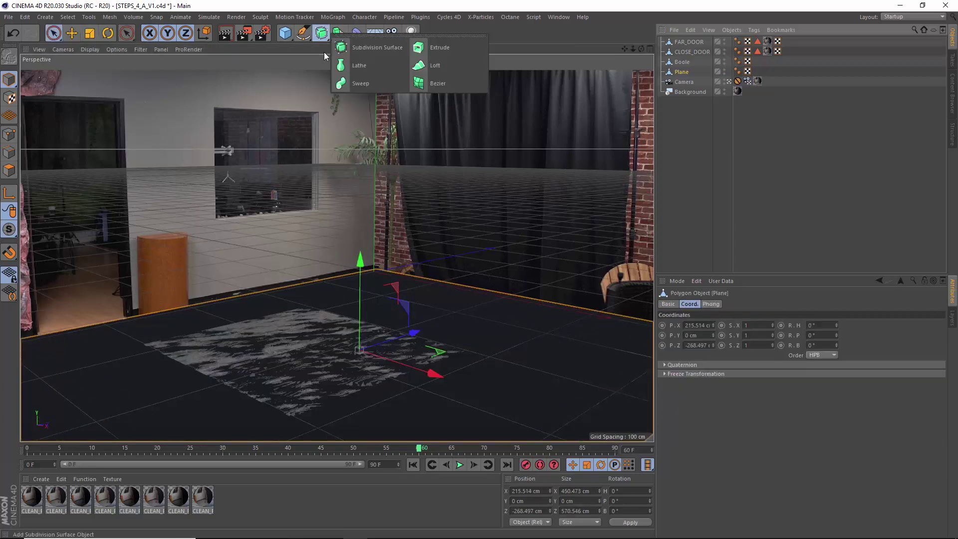
left_click(339, 32)
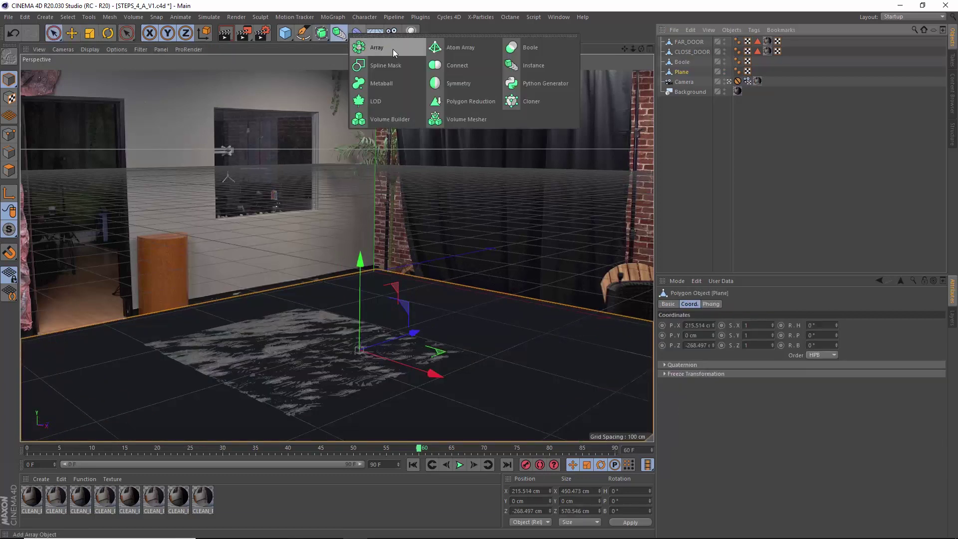
left_click(562, 54)
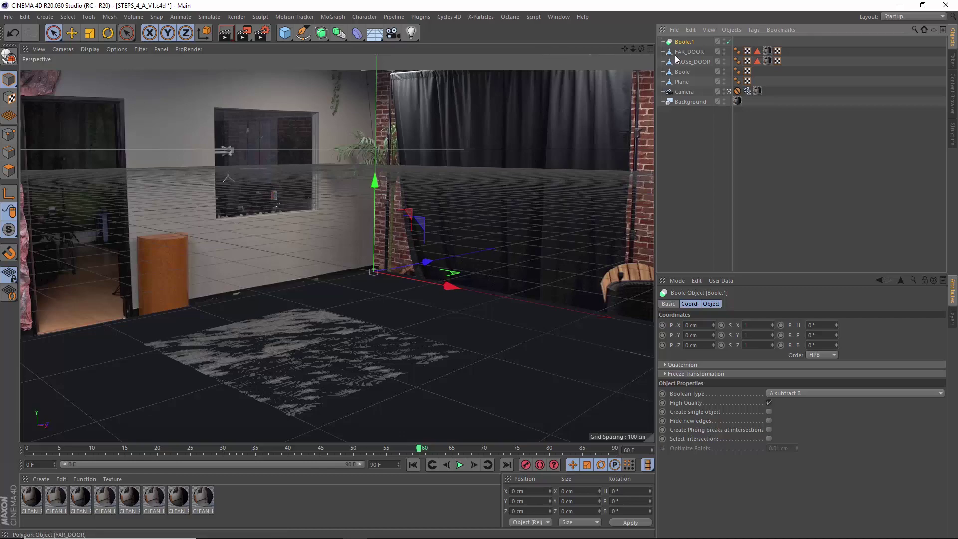
left_click_drag(682, 53, 683, 42)
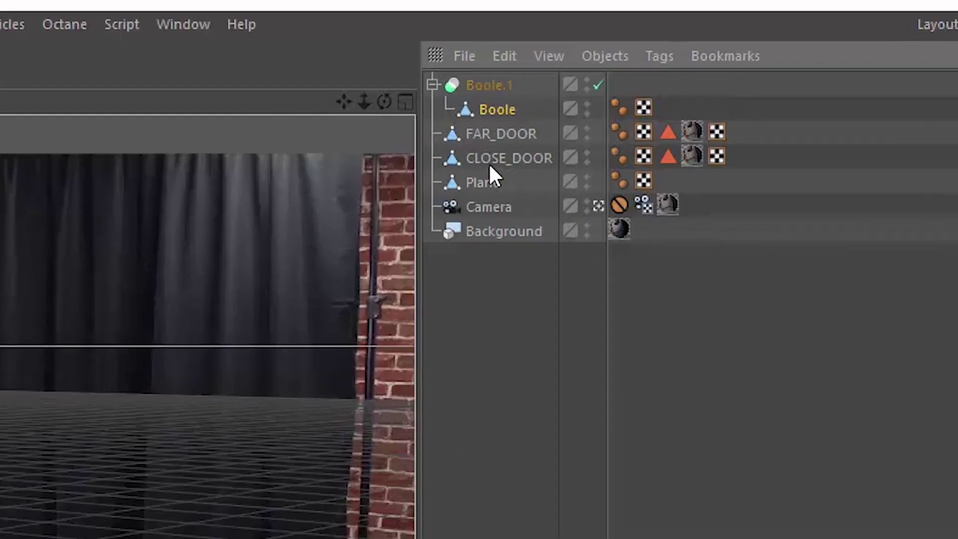
left_click_drag(683, 81, 681, 48)
left_click_drag(479, 93, 481, 94)
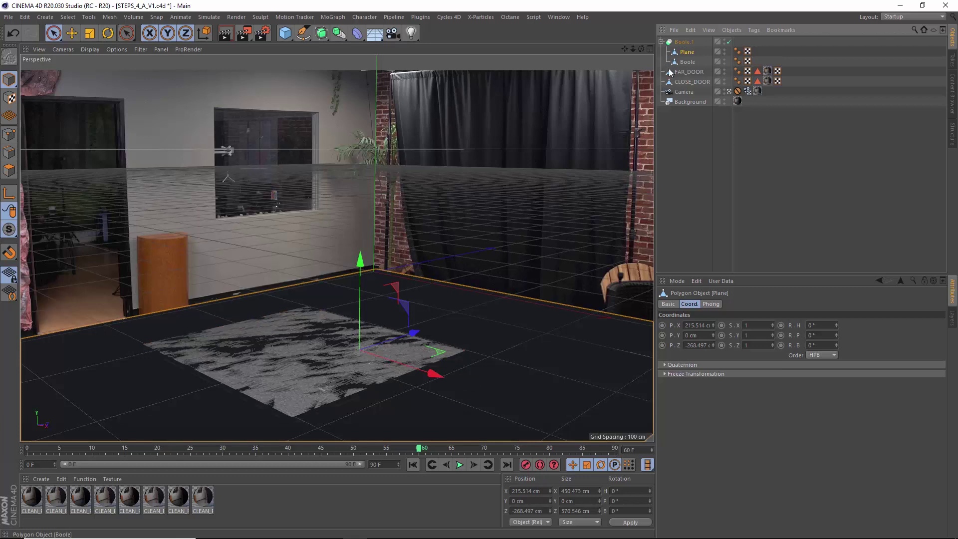
- Hide FAR_DOOR and CLOSE_DOOR, and scale the Boole cutter object in Y to about 32 cm so it cuts through the Plane
double_click(723, 80, "alt")
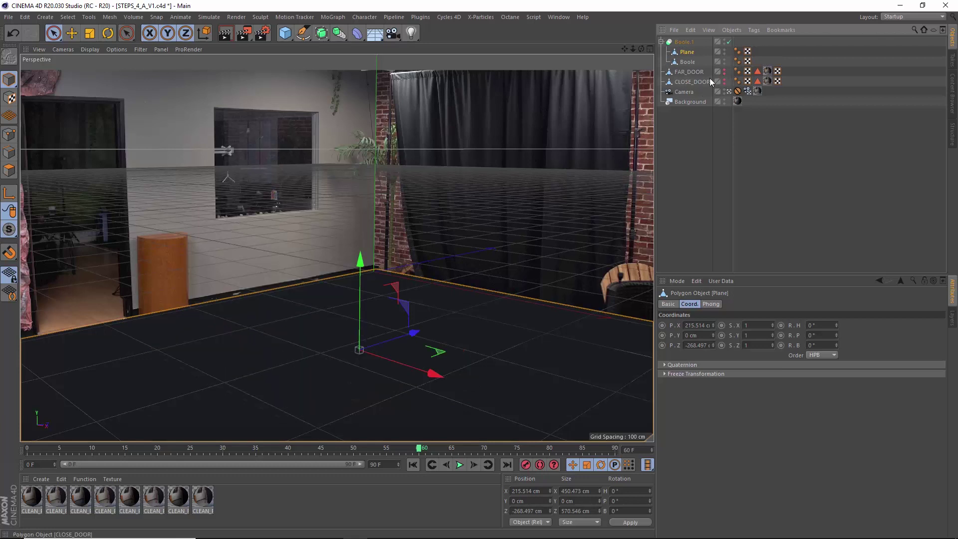
left_click(688, 63)
key("t")
left_click_drag(389, 308, 397, 52)
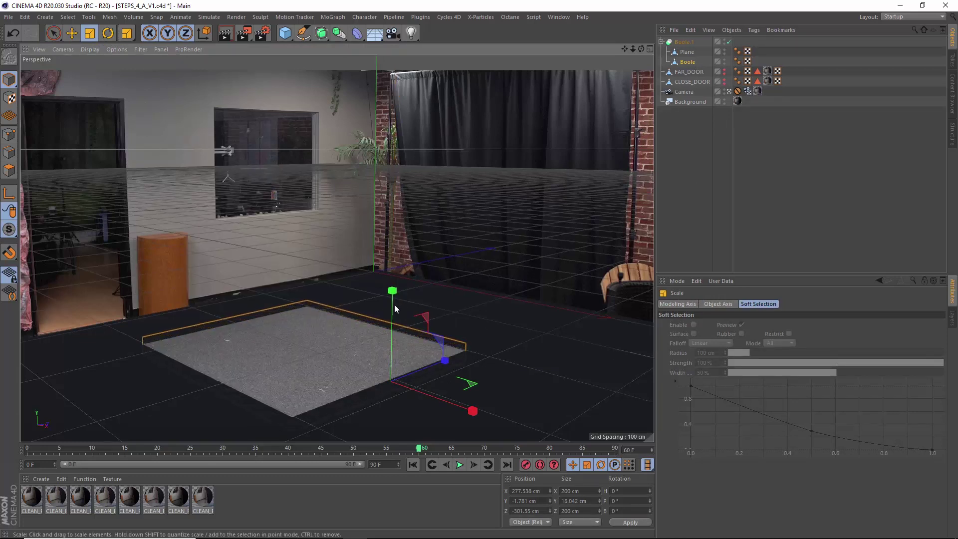
left_click_drag(394, 308, 413, 224)
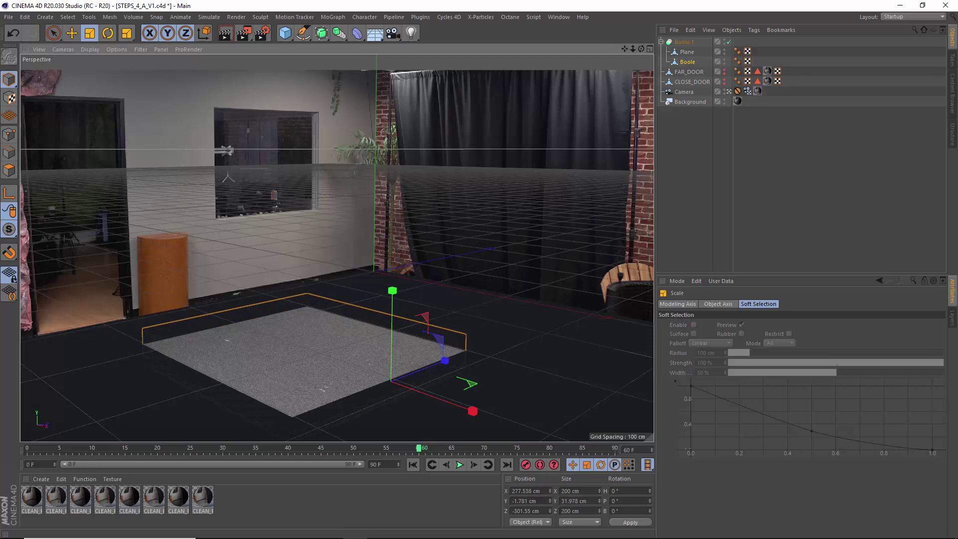
key("r")
- Duplicate CLOSE_DOOR to the end of the object list and rename the copy CHAMBER
left_click(685, 63)
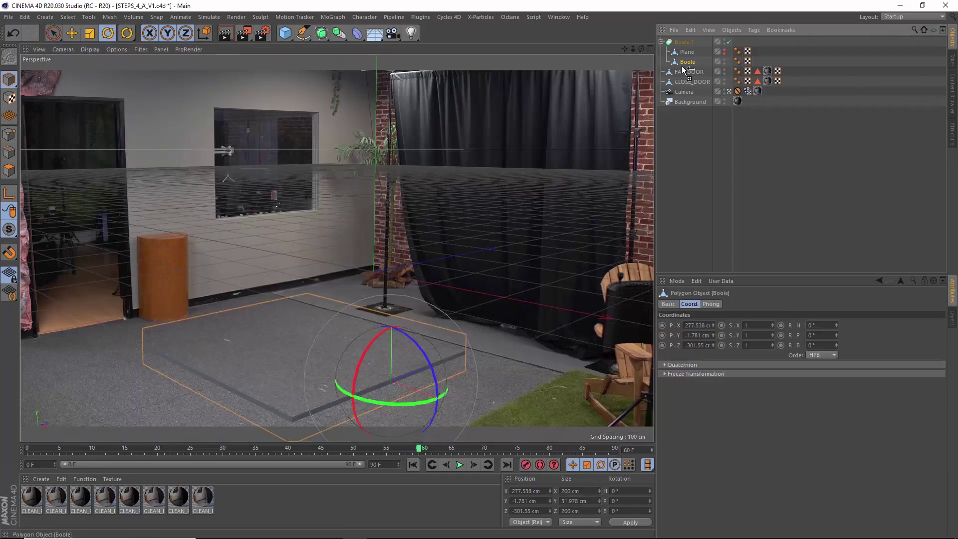
left_click(691, 82)
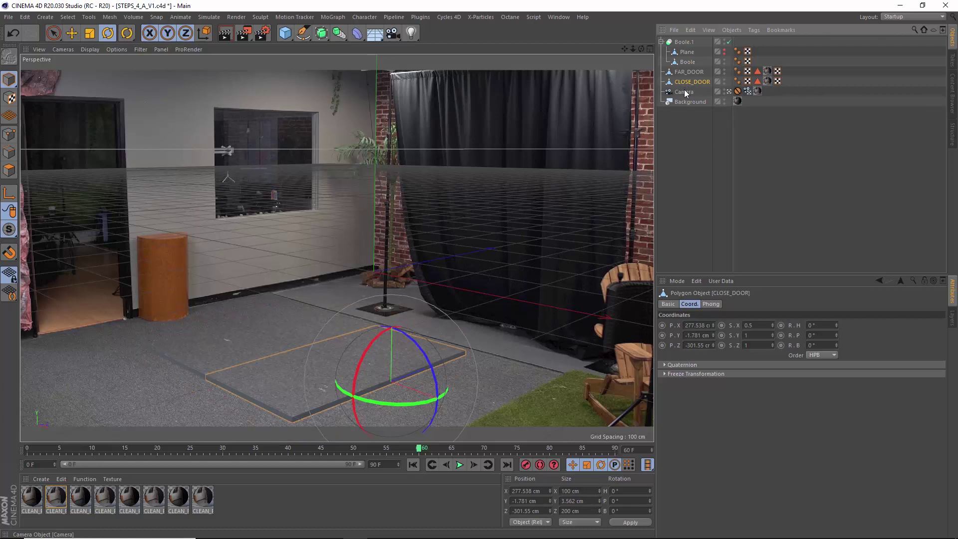
left_click_drag(686, 82, 687, 130, "ctrl")
double_click(686, 113)
type("CHA")
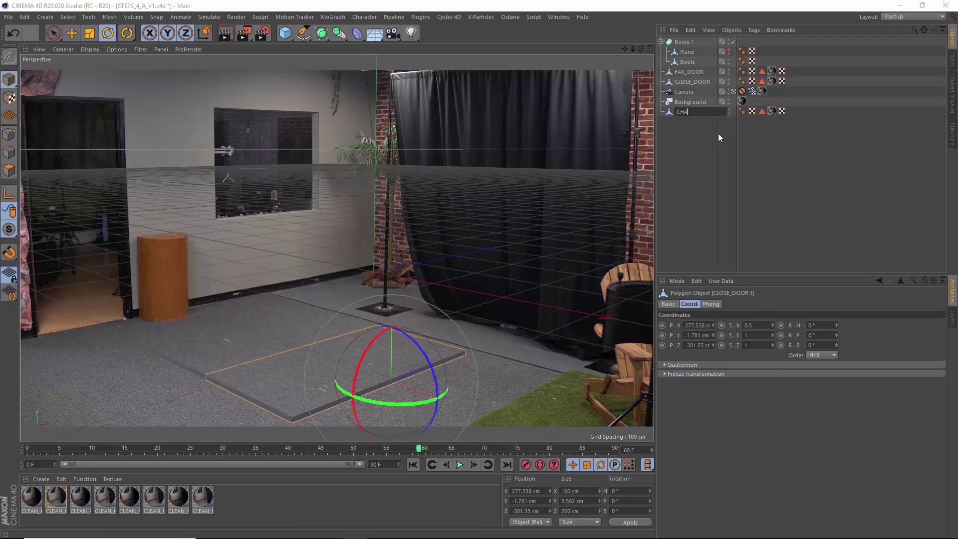
type("MBER")
key("Return")
- Delete the clean plate texture tag from CHAMBER
left_click(768, 111)
key("Delete")
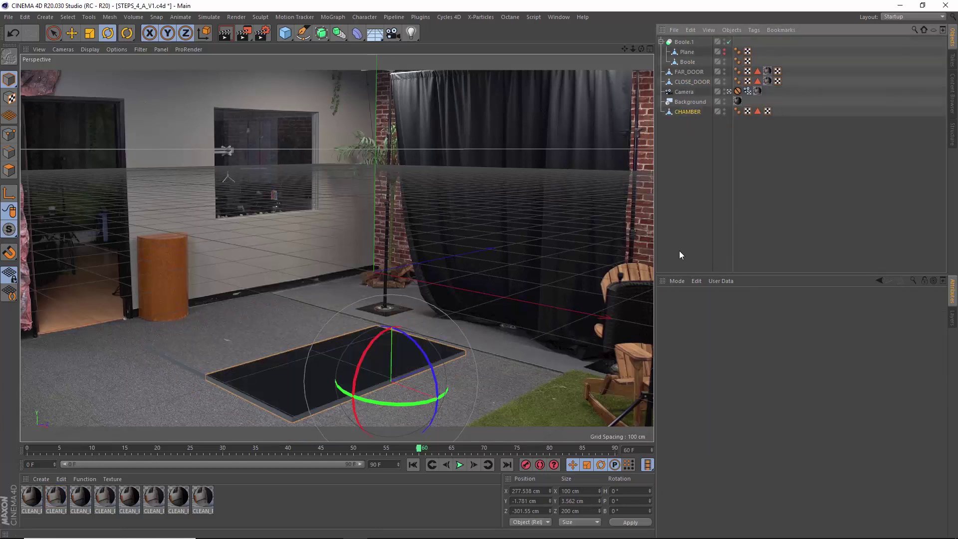
left_click(696, 110)
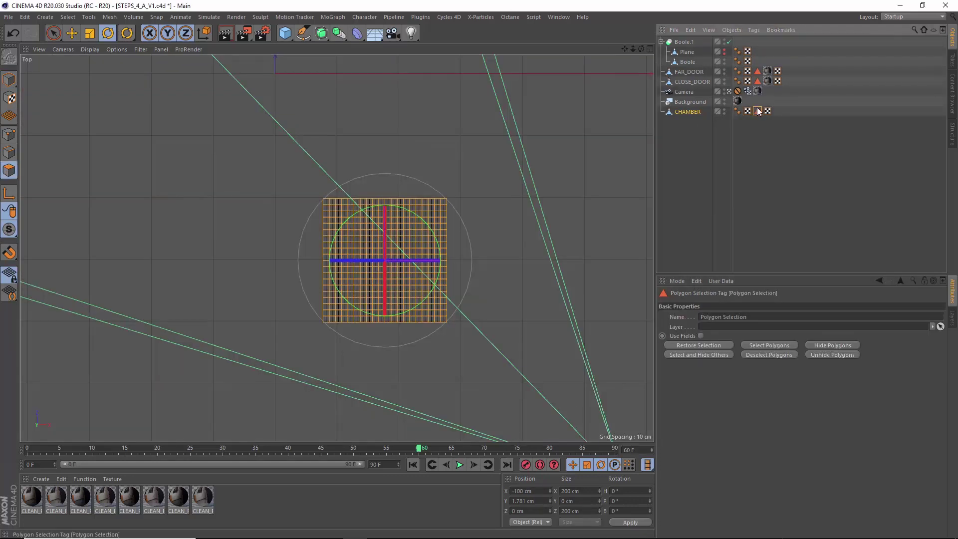
- Try to select CHAMBER's polygons in the top view with Rectangle Selection, and return to the perspective view
left_click(183, 112)
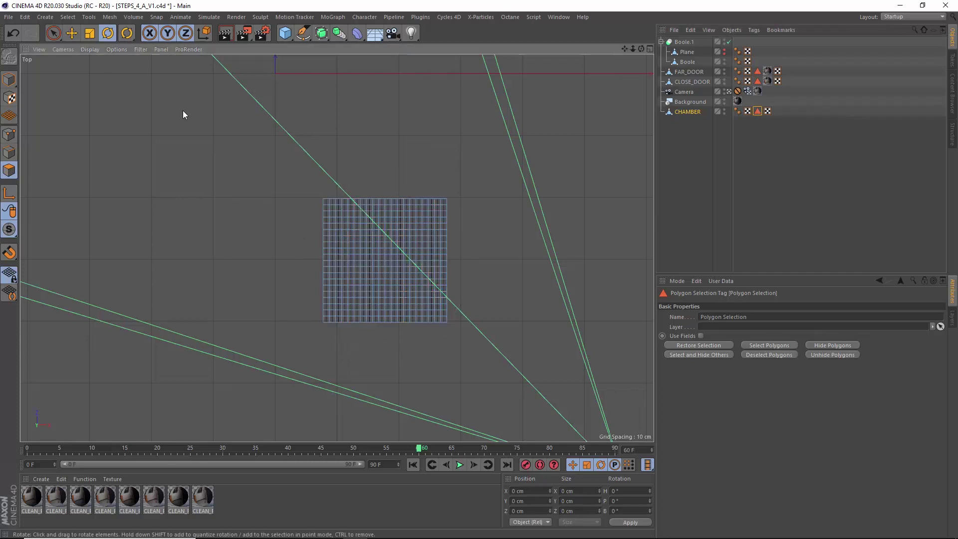
left_click(58, 33)
left_click(86, 65)
left_click_drag(280, 169, 498, 364)
left_click(757, 111)
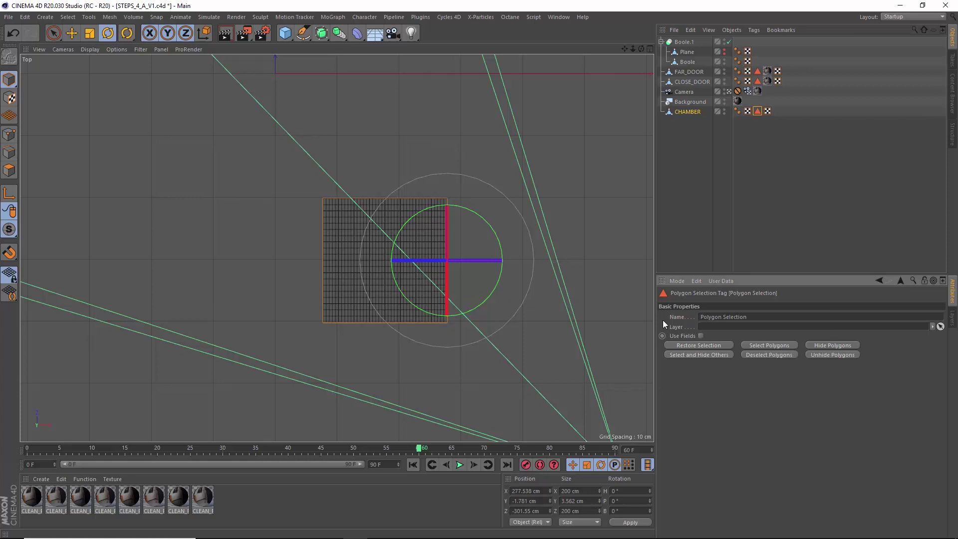
left_click(9, 170)
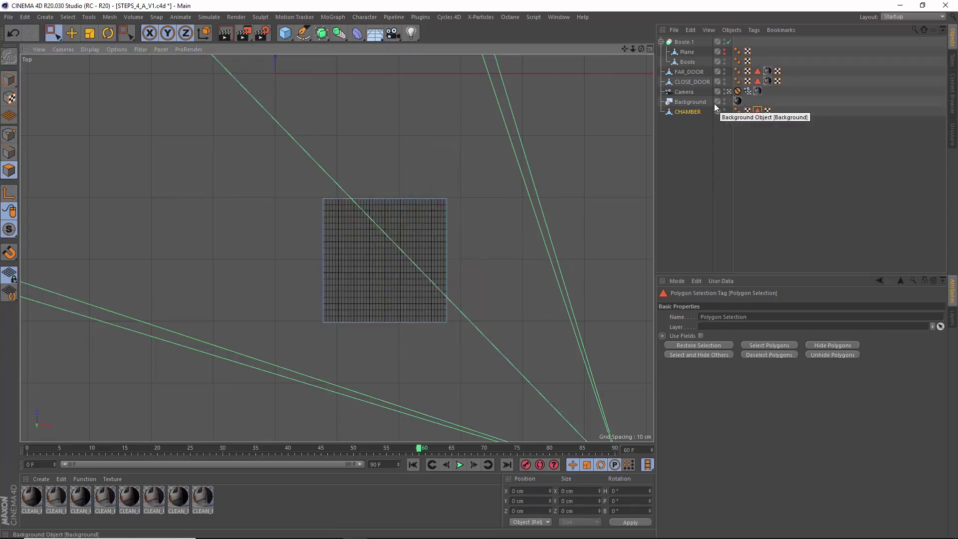
key("F1")
key("ctrl+z")
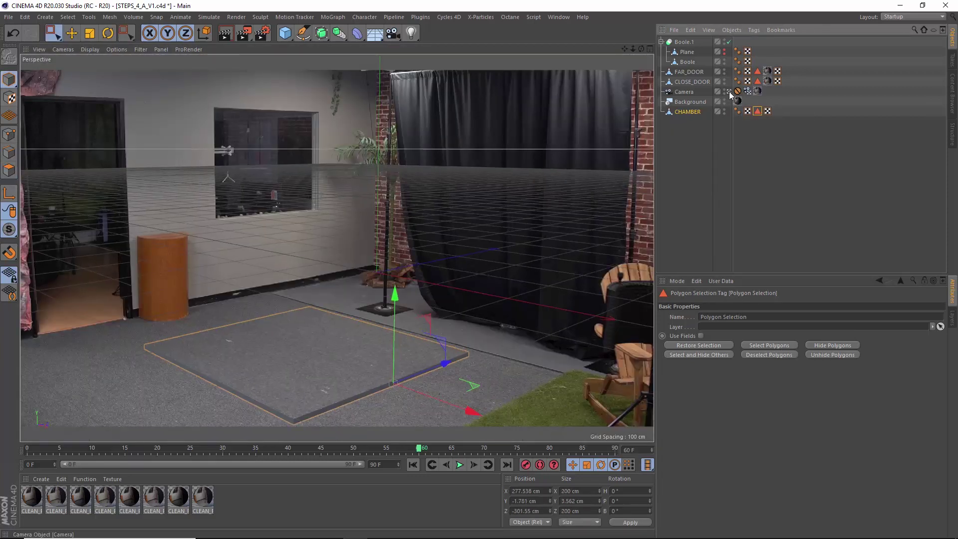
left_click(729, 91)
left_click_drag(420, 296, 648, 175, "alt")
left_click(728, 92)
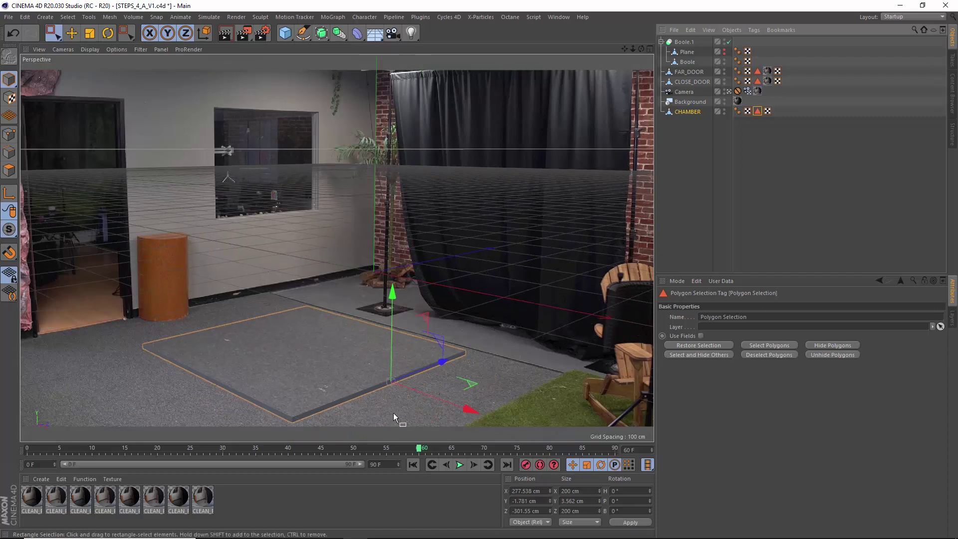
- Use Axis Center to move CHAMBER's axis to the middle of its upper face, with X 0%, Y 100% and Z 0%
left_click(688, 112)
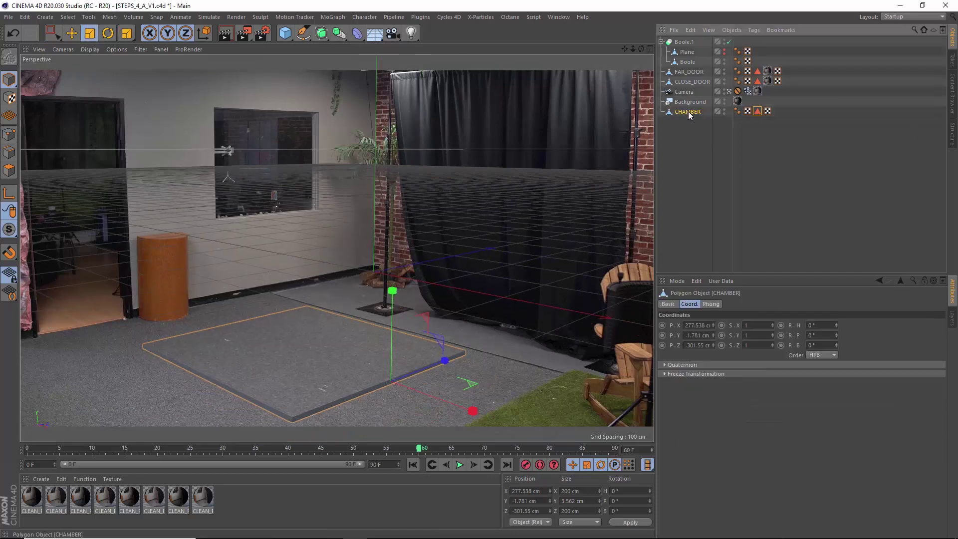
left_click(109, 17)
mouse_move(128, 107)
left_click(167, 111)
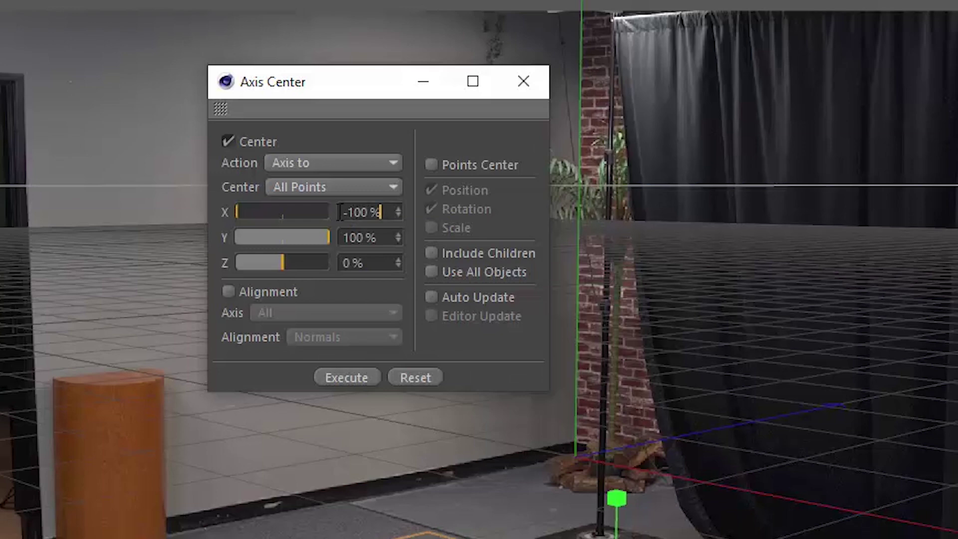
left_click_drag(382, 212, 341, 212)
type("0")
key("Return")
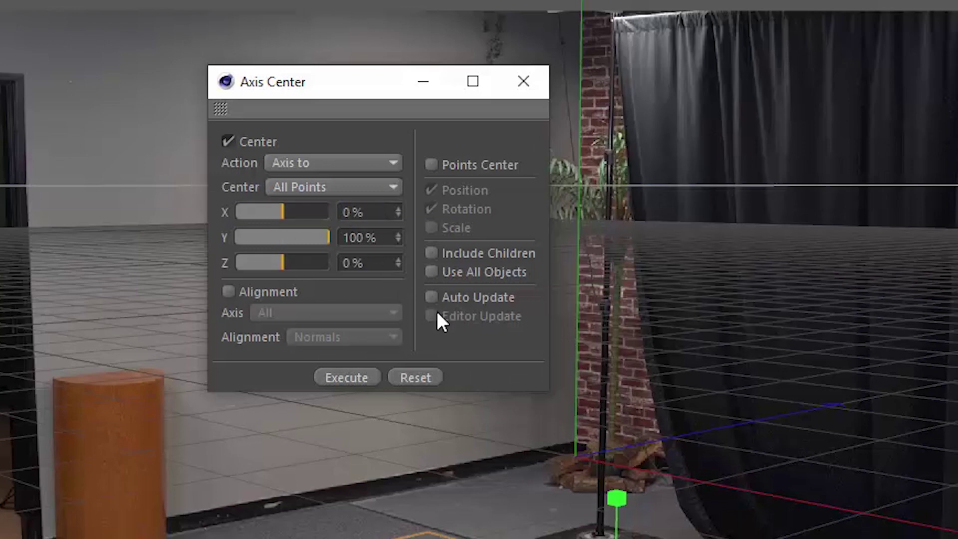
left_click(348, 380)
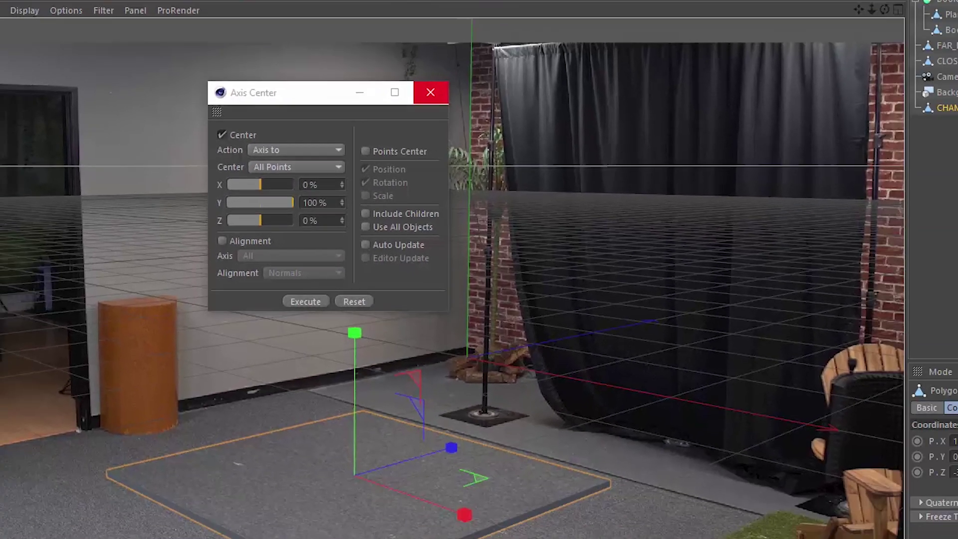
left_click_drag(344, 96, 725, 116)
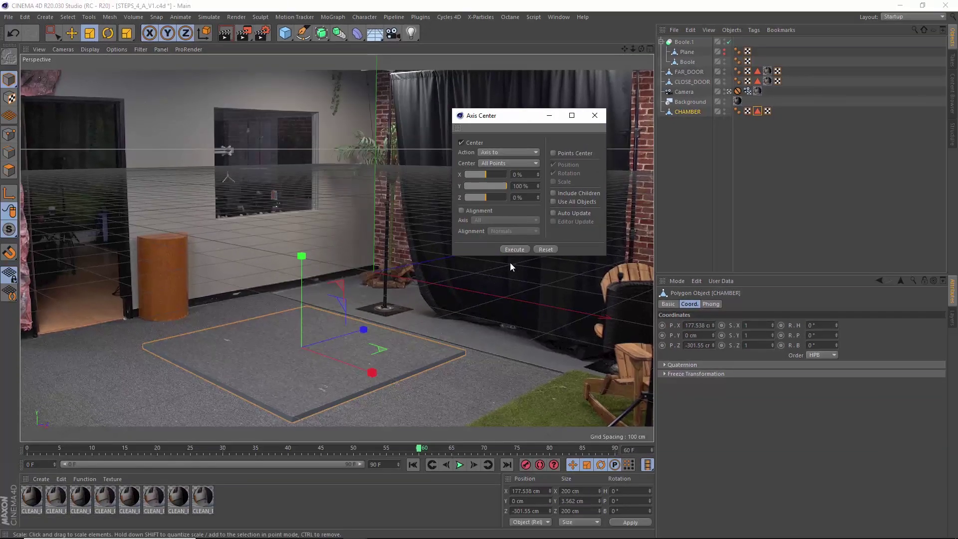
left_click(595, 116)
- Scale CHAMBER along Y until it extends about 182568 cm deep below the floor
left_click_drag(304, 258, 339, 171)
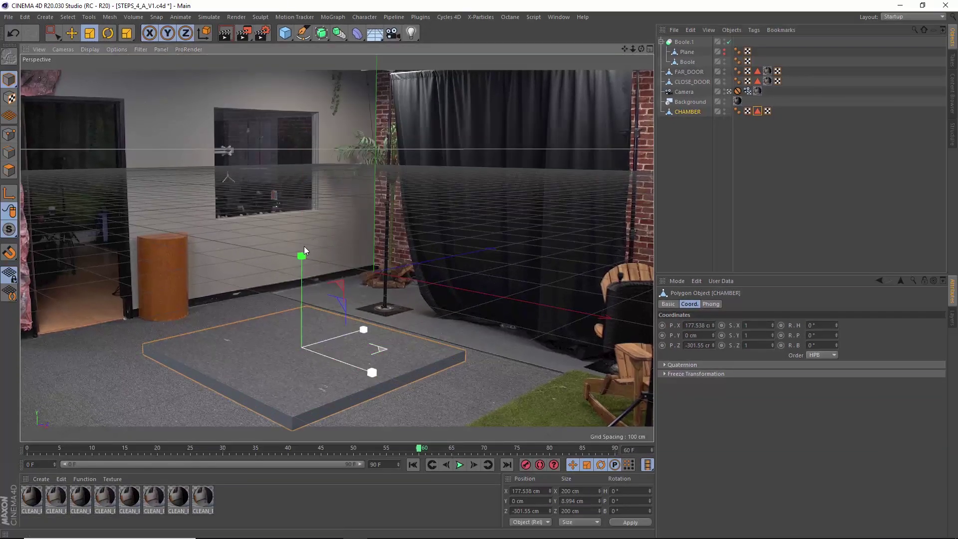
left_click_drag(304, 250, 324, 80)
key("ctrl+z")
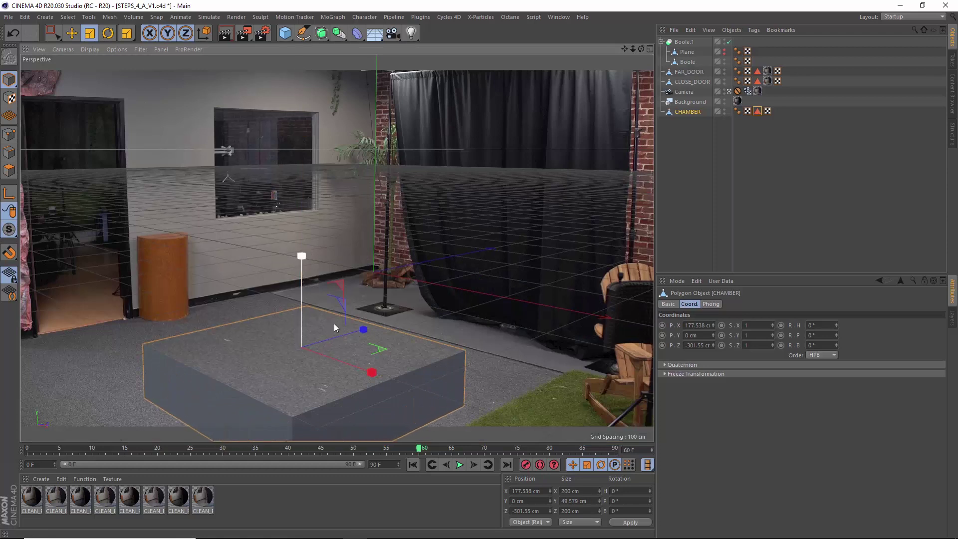
left_click_drag(307, 306, 325, 114)
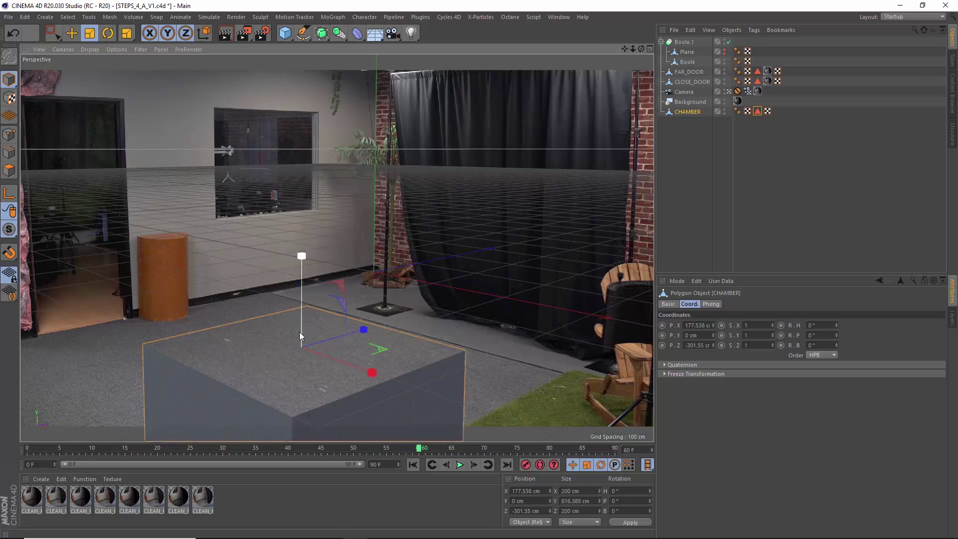
left_click_drag(301, 331, 324, 66)
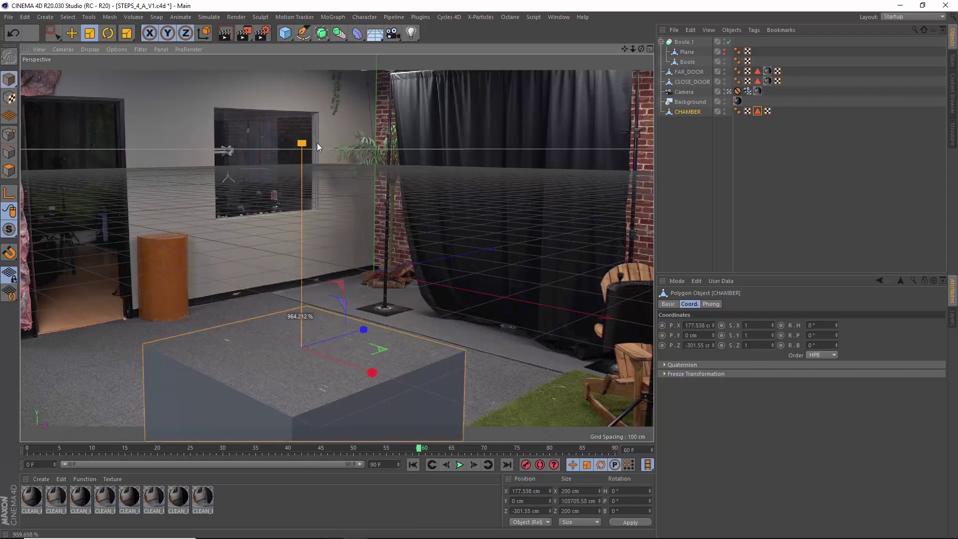
left_click_drag(316, 142, 327, 56)
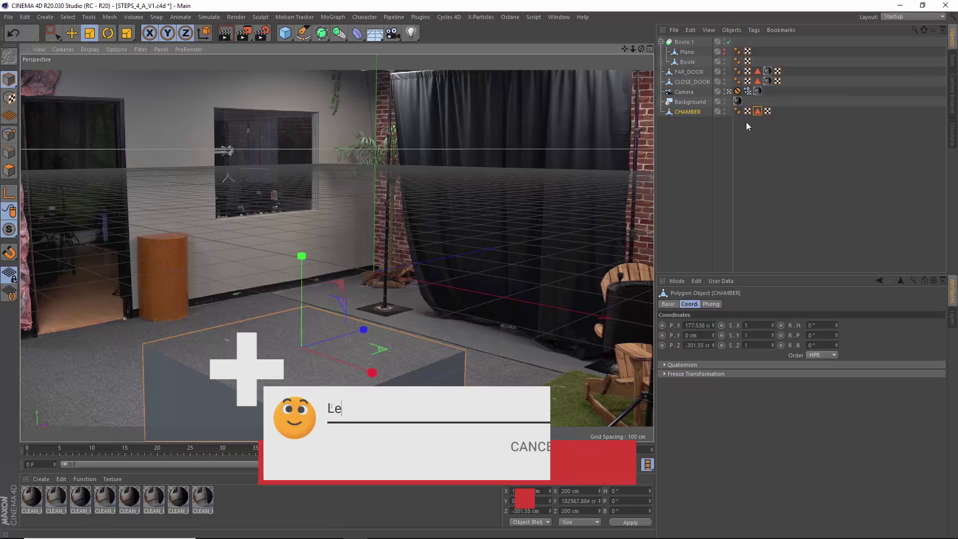
- Make the Plane visible again and hide the Background object
left_click(723, 51)
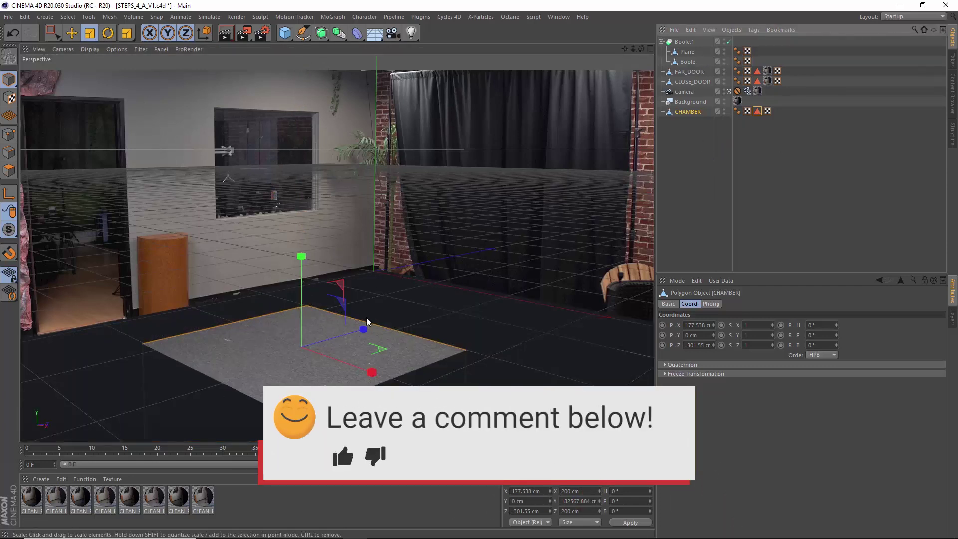
left_click(724, 101, "alt")
- Try swinging FAR_DOOR and CLOSE_DOOR open around their hinge axes with the Rotate tool
left_click(691, 72)
key("r")
left_click_drag(262, 302, 269, 381)
left_click(423, 354)
left_click_drag(424, 354, 403, 352)
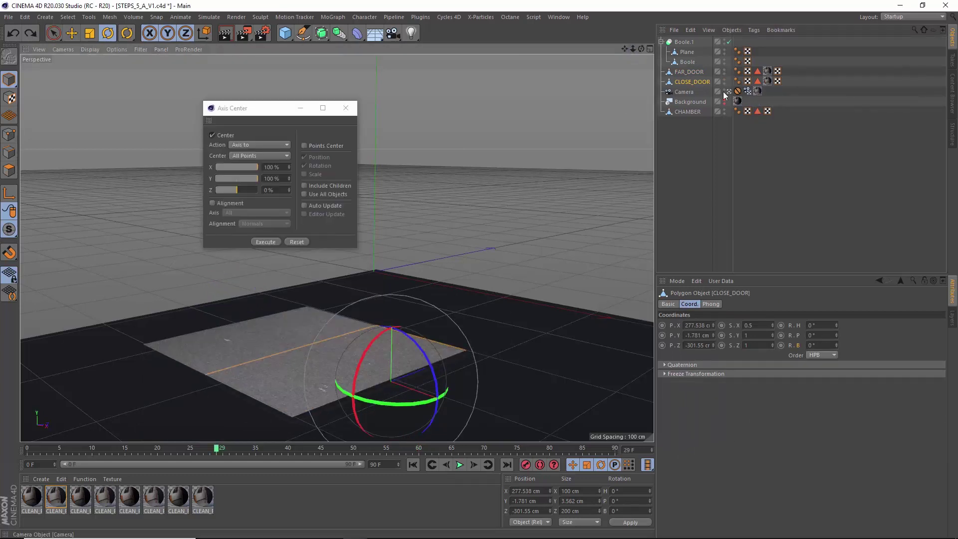
- Outside the scene camera, try swinging CLOSE_DOOR open to a bank of about -51°, undo the rotations, and close Axis Center
left_click(727, 92)
left_click_drag(641, 49, 618, 56)
left_click_drag(512, 170, 466, 158)
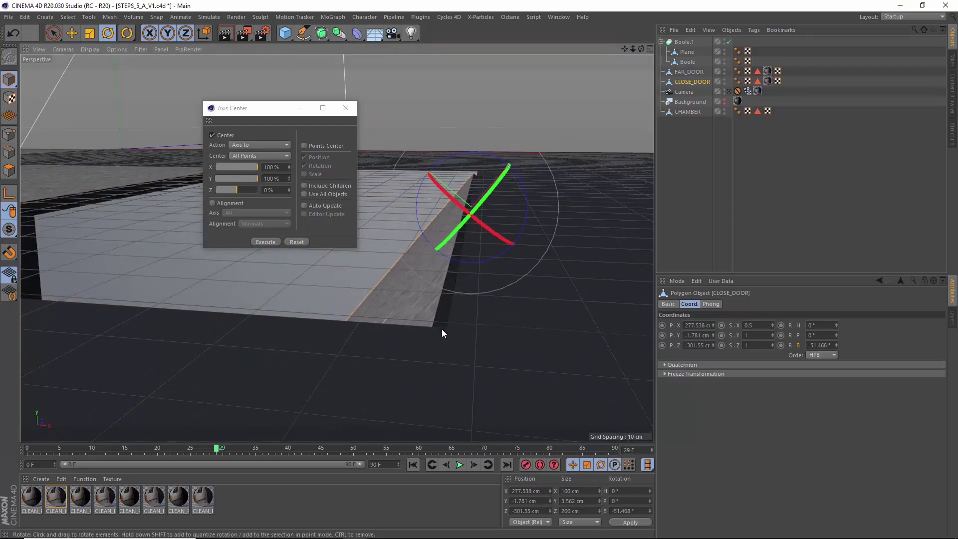
key("ctrl+z")
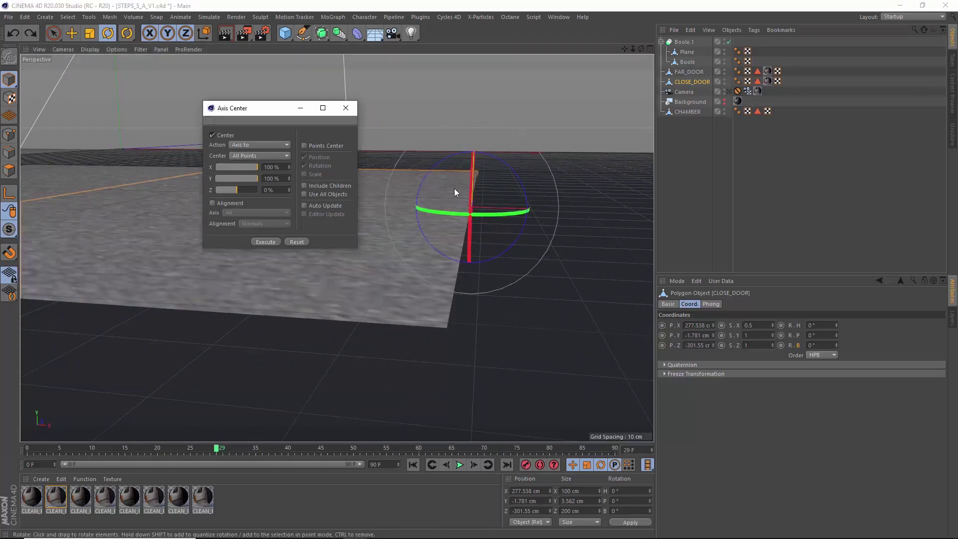
left_click_drag(505, 149, 463, 155)
key("ctrl+z")
left_click(345, 108)
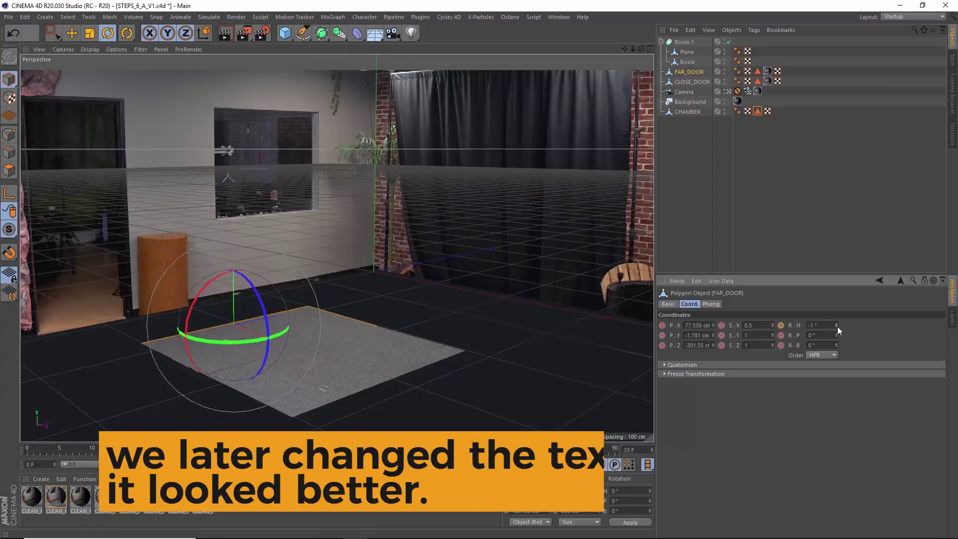
- Undo FAR_DOOR's heading change and swing it open around its hinge to a bank of about 89°
key("ctrl+z")
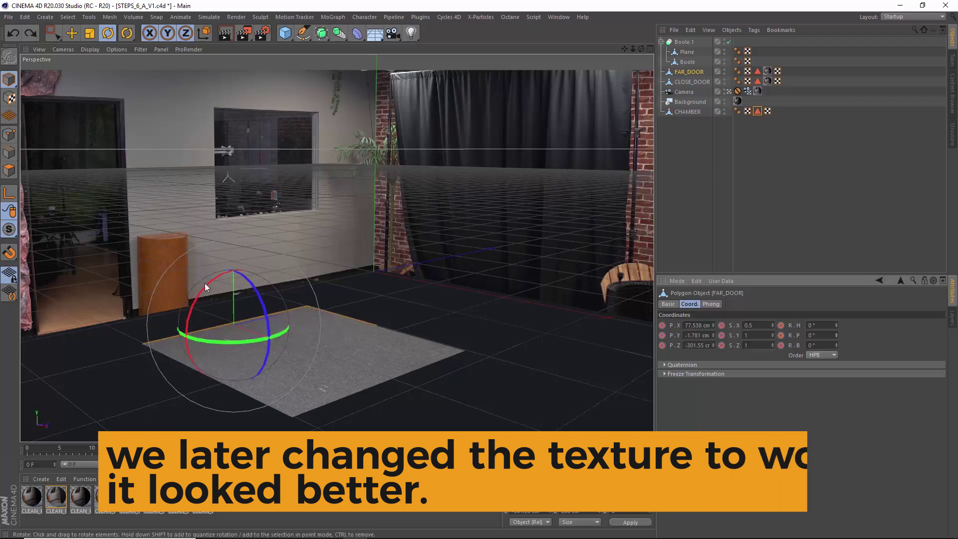
left_click_drag(205, 285, 266, 384)
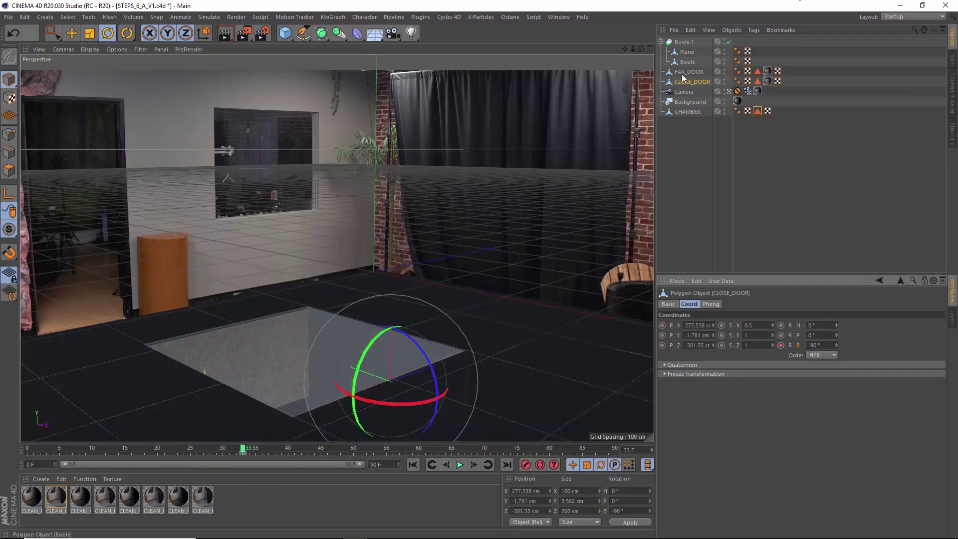
- Set CLOSE_DOOR's bank rotation to 0° at about frame 19 so the door starts closed
left_click(684, 73)
left_click_drag(243, 448, 151, 448)
left_click(690, 81)
double_click(815, 345)
type("0")
key("Return")
- Play back the door animation from about frame 19 to check how both doors swing
left_click(459, 465)
left_click(460, 464)
left_click(151, 449)
left_click(459, 465)
left_click(458, 465)
left_click(151, 453)
left_click(689, 71)
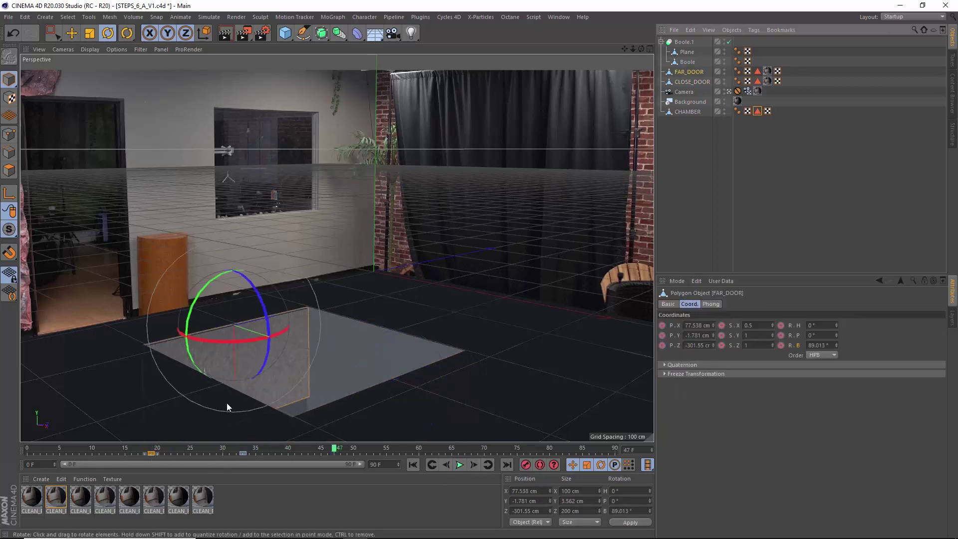
left_click(459, 464)
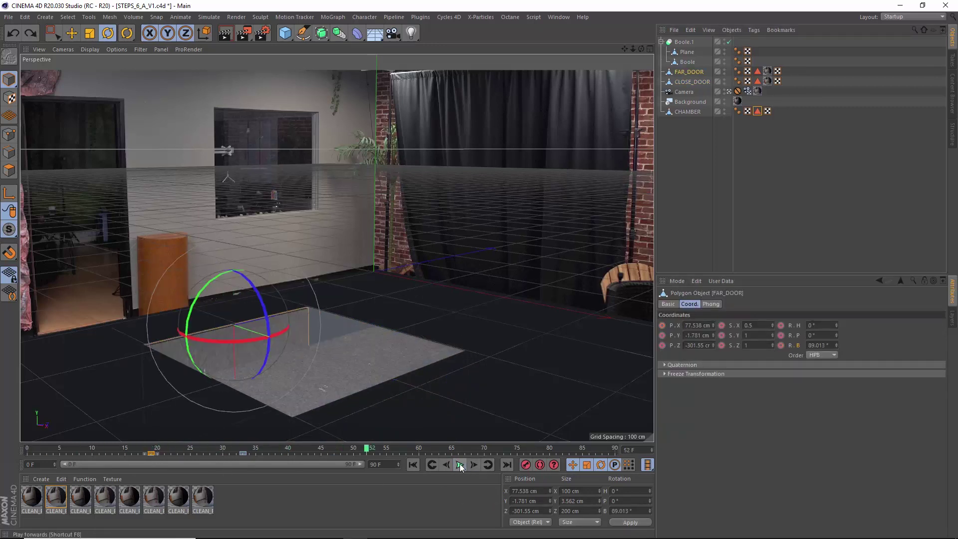
- Set FAR_DOOR's bank to 0° at frame 47, keyframe it, and shift the key at frame 33 along the timeline
left_click(690, 82)
left_click(334, 449)
left_click(689, 71)
double_click(815, 346)
type("0")
key("Return")
left_click(780, 345, "ctrl")
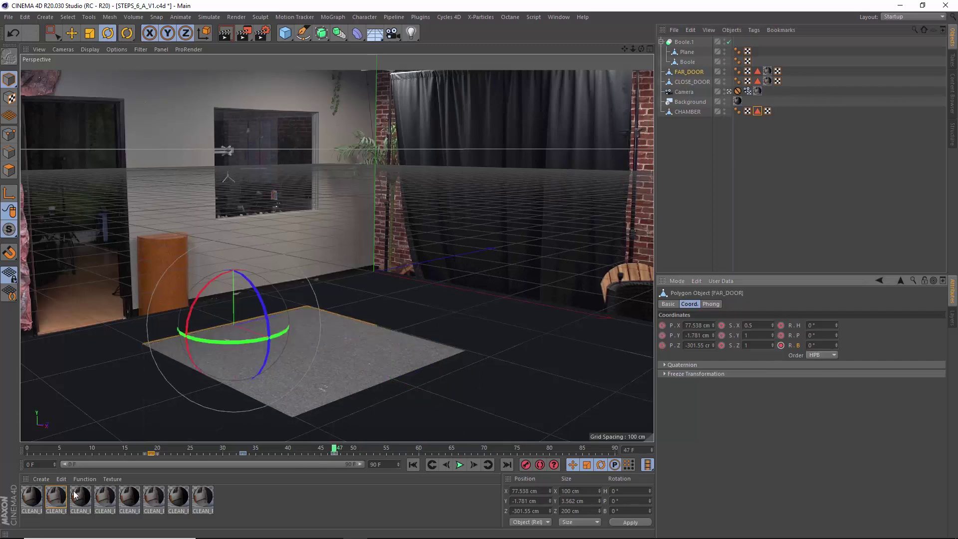
left_click_drag(241, 452, 299, 463)
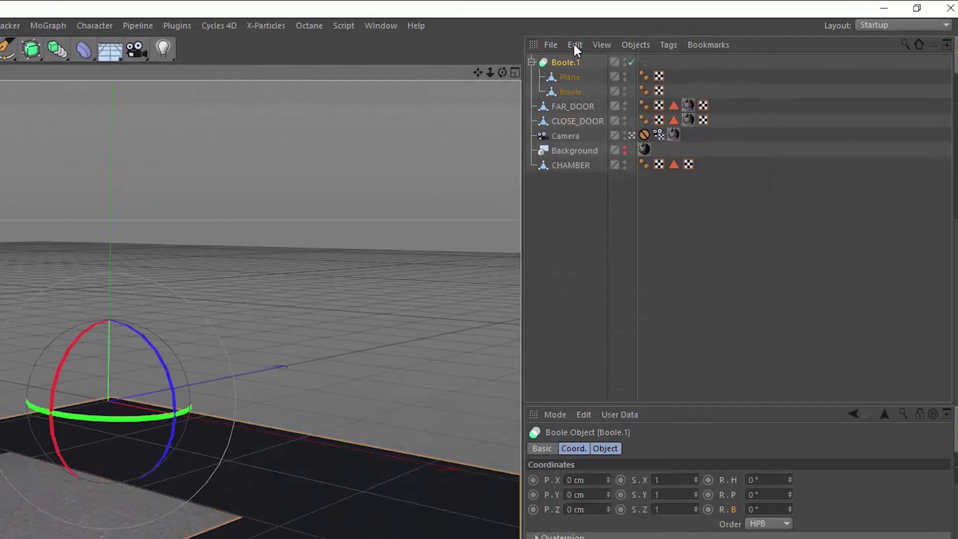
- Add a Compositing tag to Boole.1 and enable its Matte Object option
right_click(562, 64)
mouse_move(617, 75)
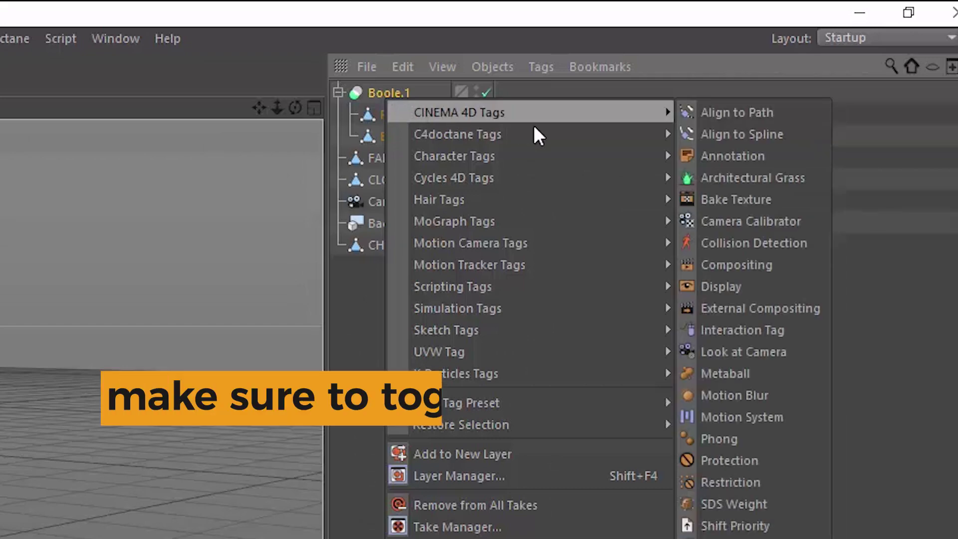
left_click(778, 265)
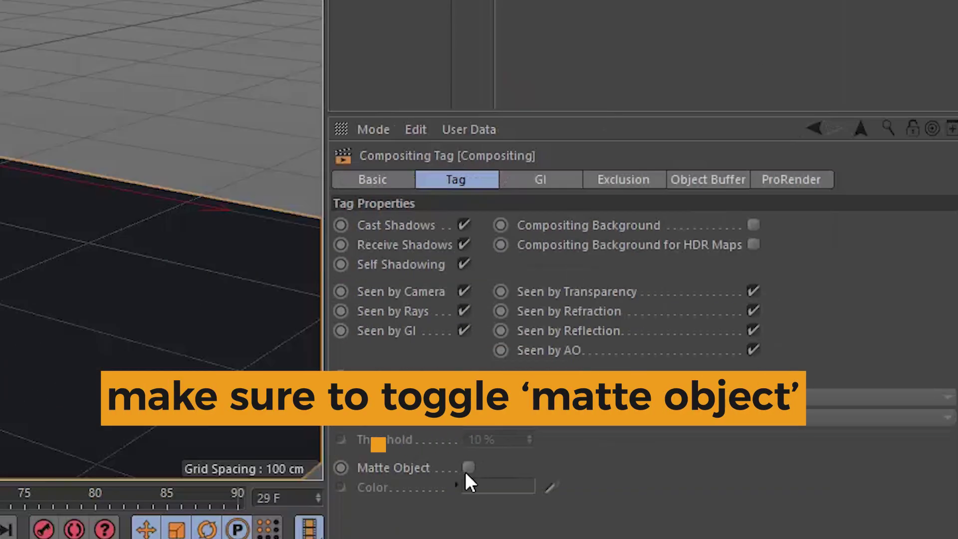
left_click(468, 468)
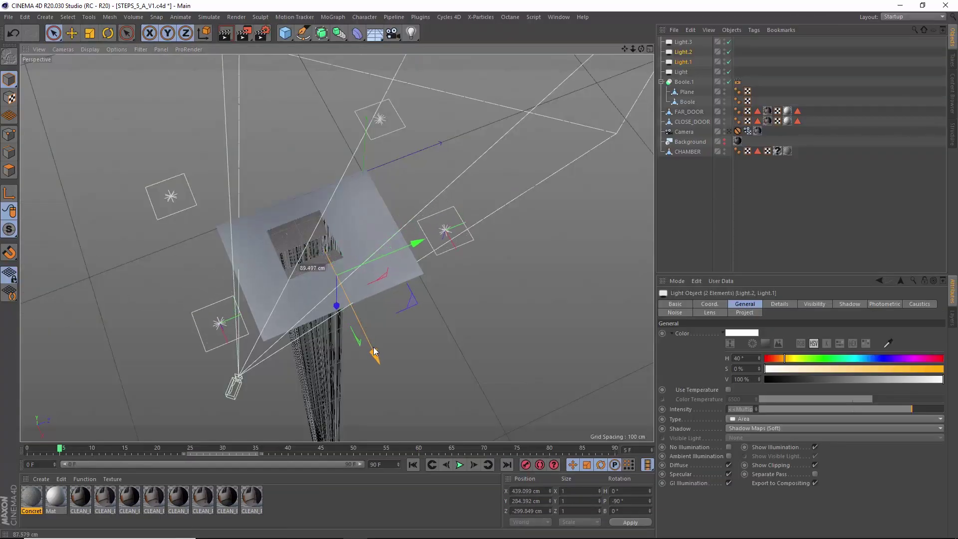
- Render the current frame through the scene camera to the Picture Viewer and check the matted floor opening
left_click(729, 131)
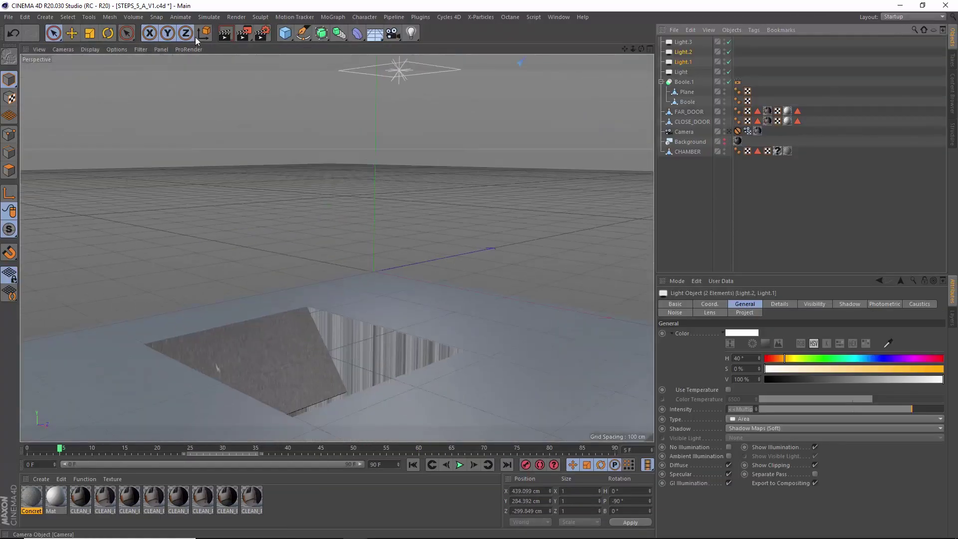
left_click(244, 34)
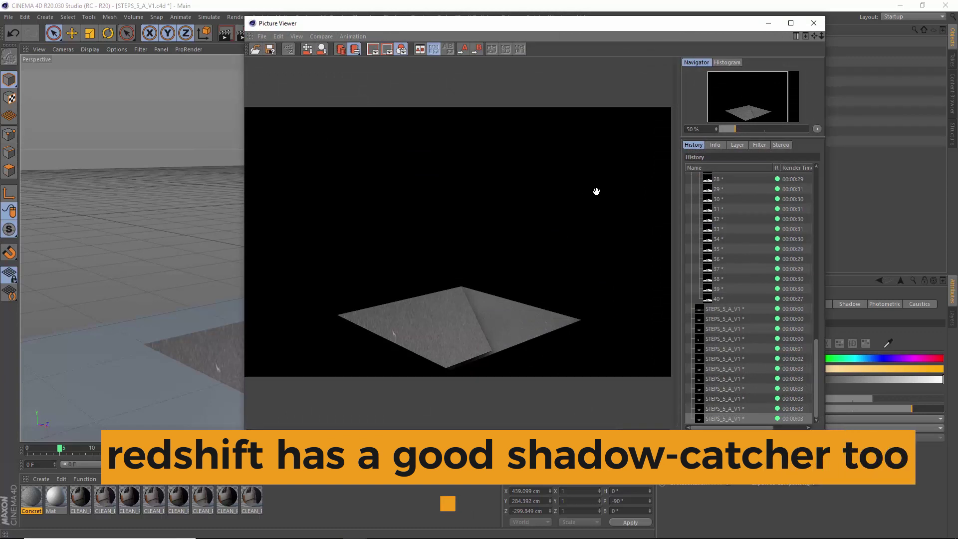
left_click(813, 23)
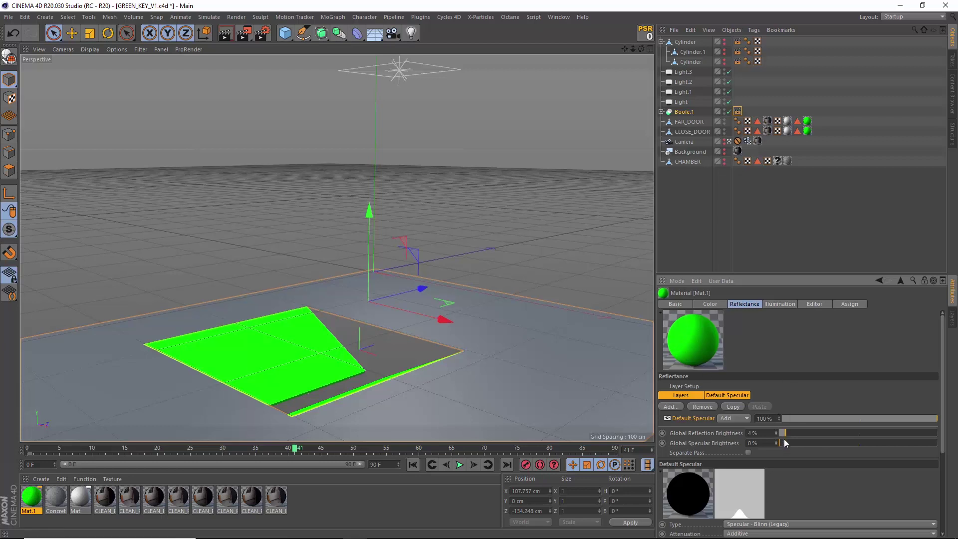
- Lower the Global Reflection Brightness of the green door material Mat.1
left_click(782, 441)
mouse_move(783, 435)
left_mouse_down()
mouse_move(740, 442)
mouse_move(774, 444)
left_mouse_up()
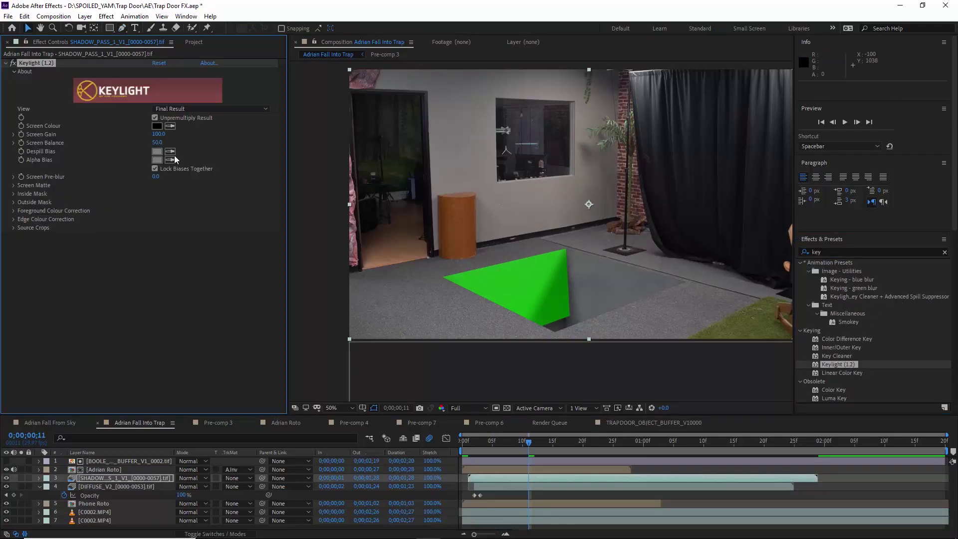
- Switch to After Effects and key the green doors out of the shadow pass with Keylight, adjusting the Screen Gain
left_click_drag(158, 134, 158, 142)
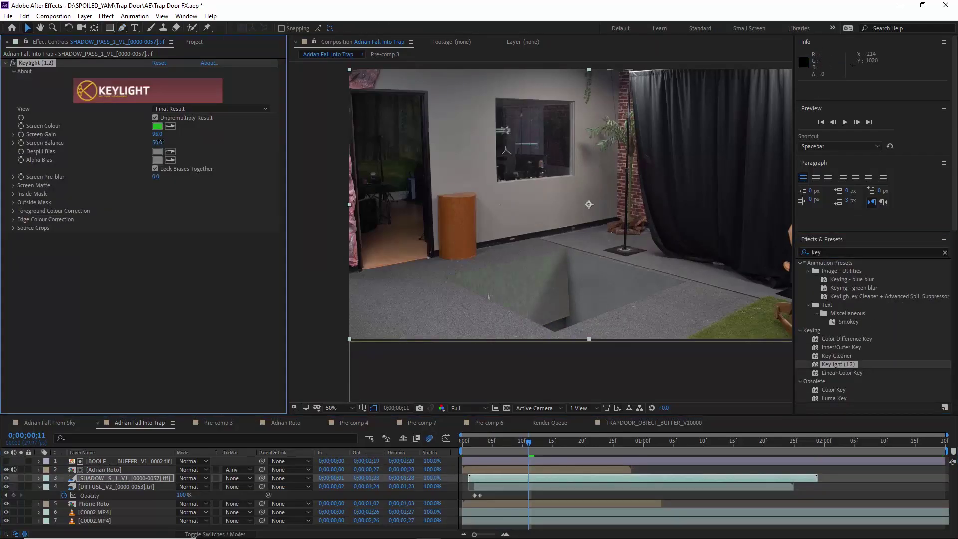
left_click_drag(511, 440, 467, 440)
left_click_drag(158, 134, 174, 137)
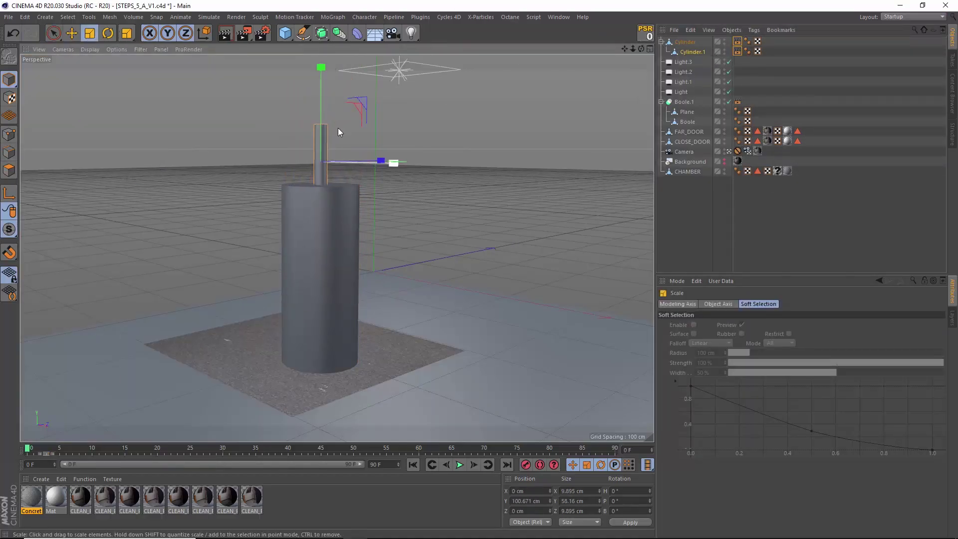
- Switch to Cinema 4D and scale the thin Cylinder.1 above the large stand-in cylinder narrower
left_click_drag(393, 162, 365, 162, "ctrl")
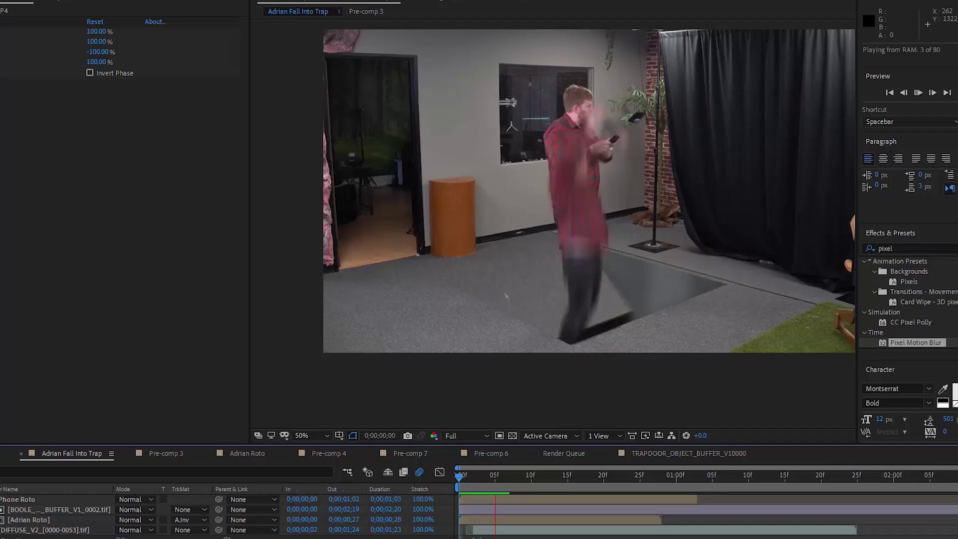
- Switch to After Effects, draw a closed Pen mask around the trap-door floor area on C0002.MP4, and preview the composite
mouse_move(485, 478)
left_mouse_down()
mouse_move(471, 489)
mouse_move(492, 493)
left_mouse_up()
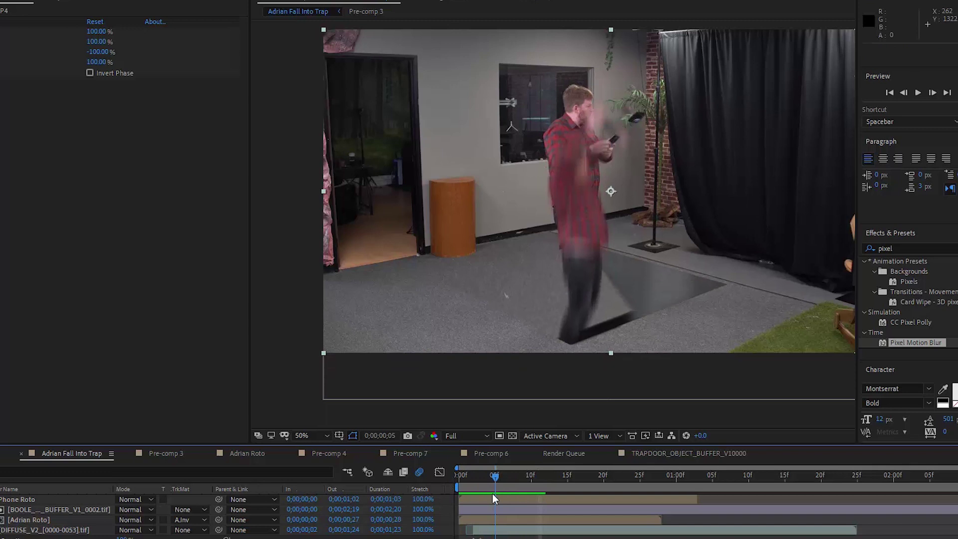
left_click(428, 274)
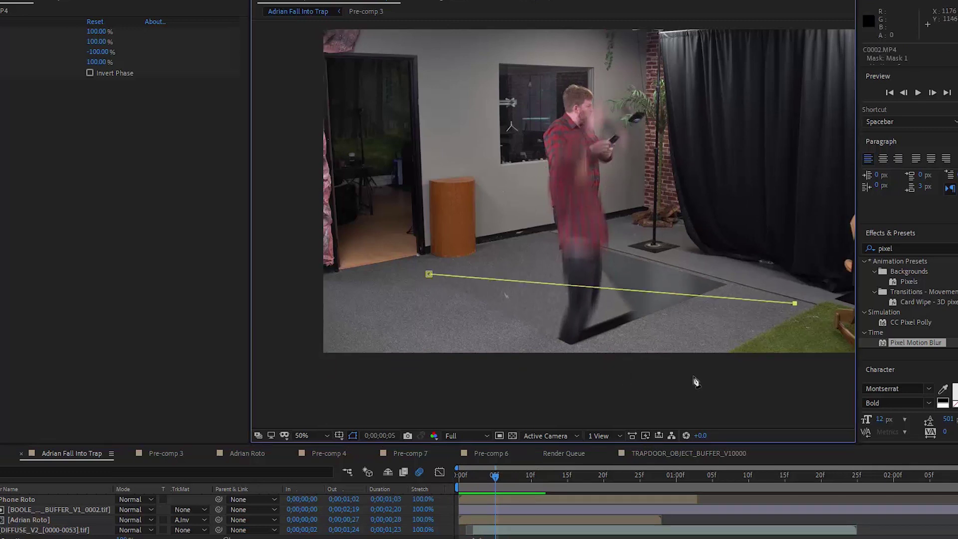
left_click(429, 275)
mouse_move(492, 486)
left_mouse_down()
mouse_move(456, 486)
mouse_move(495, 491)
mouse_move(472, 478)
mouse_move(480, 478)
left_mouse_up()
key("v")
key("space")
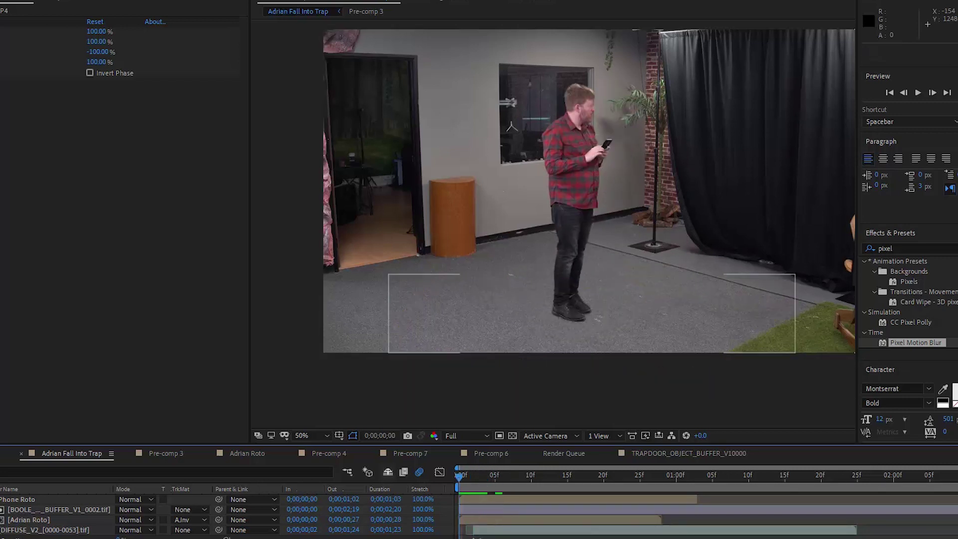
- Play back the main fall composite from its first frame
key("space")
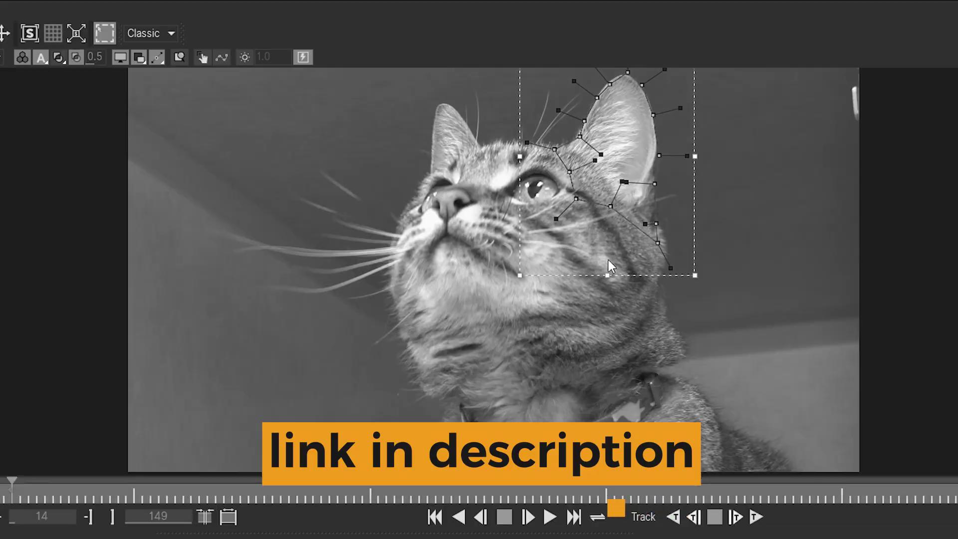
- Switch to Mocha Pro and adjust the spline points along the edge of the cat's ear to fit its outline
scroll(647, 163, "up", 5)
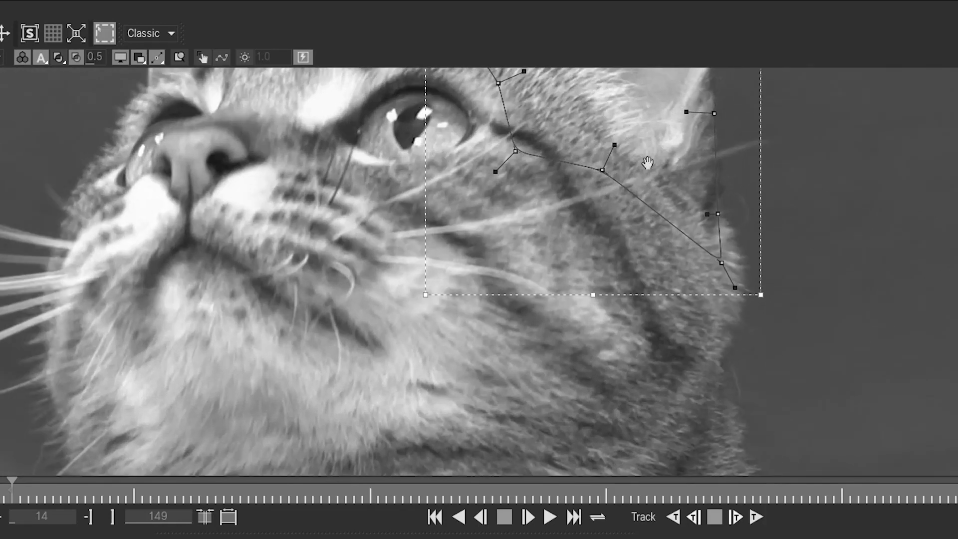
left_click_drag(646, 163, 450, 419)
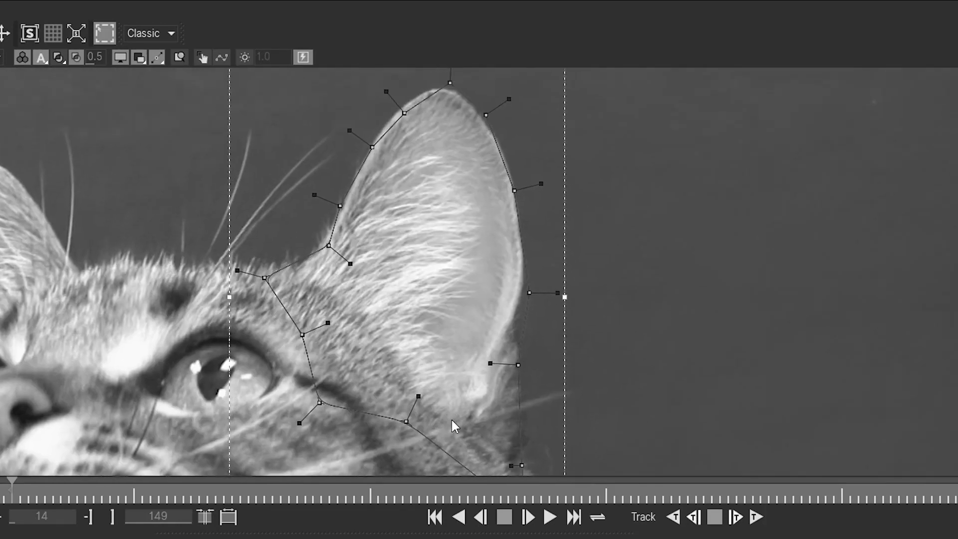
left_click_drag(385, 295, 399, 120)
left_click_drag(414, 180, 422, 356)
left_click_drag(493, 116, 433, 190)
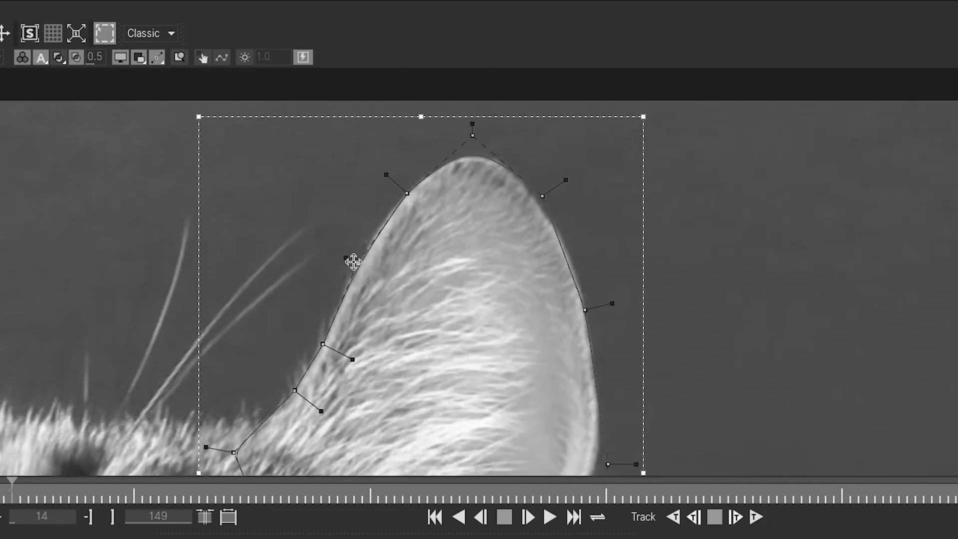
left_click_drag(353, 262, 356, 259)
middle_click_drag(634, 454, 619, 327)
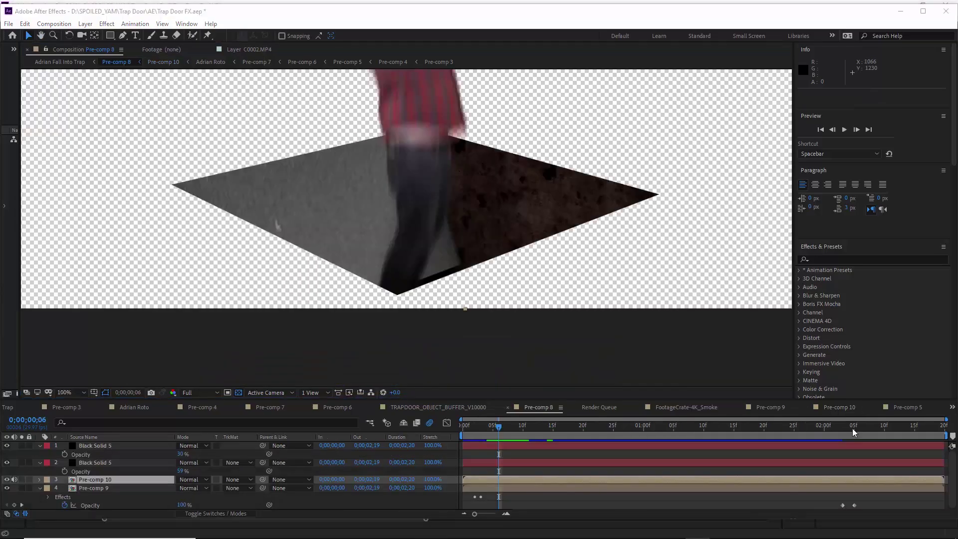
- Switch to After Effects, scrub through Pre-comp 8 from frame 0, then solo the second Black Solid 5 layer and preview it
left_click_drag(487, 427, 371, 406)
middle_click_drag(487, 201, 487, 260)
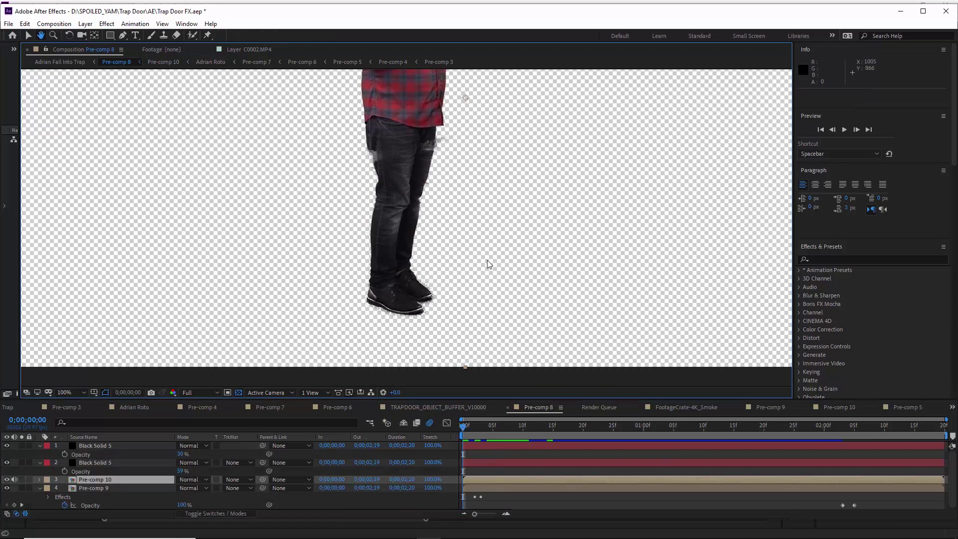
scroll(486, 260, "down", 1)
left_click_drag(421, 223, 442, 234)
left_click_drag(465, 425, 504, 433)
left_click(21, 463)
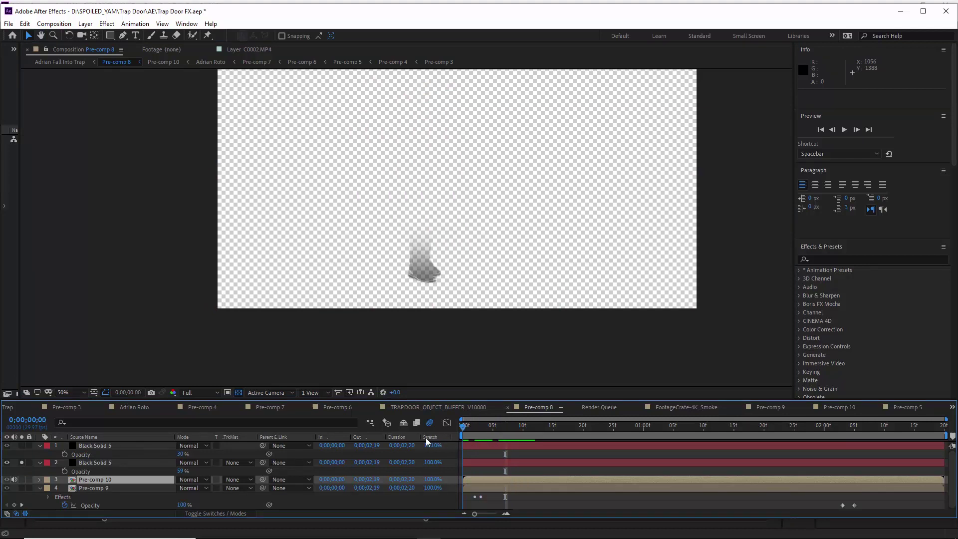
key("space")
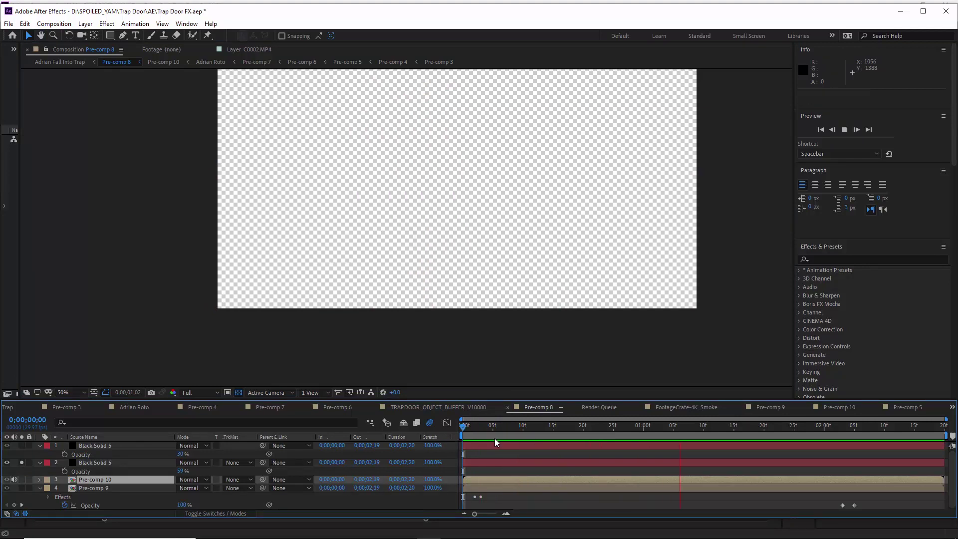
key("space")
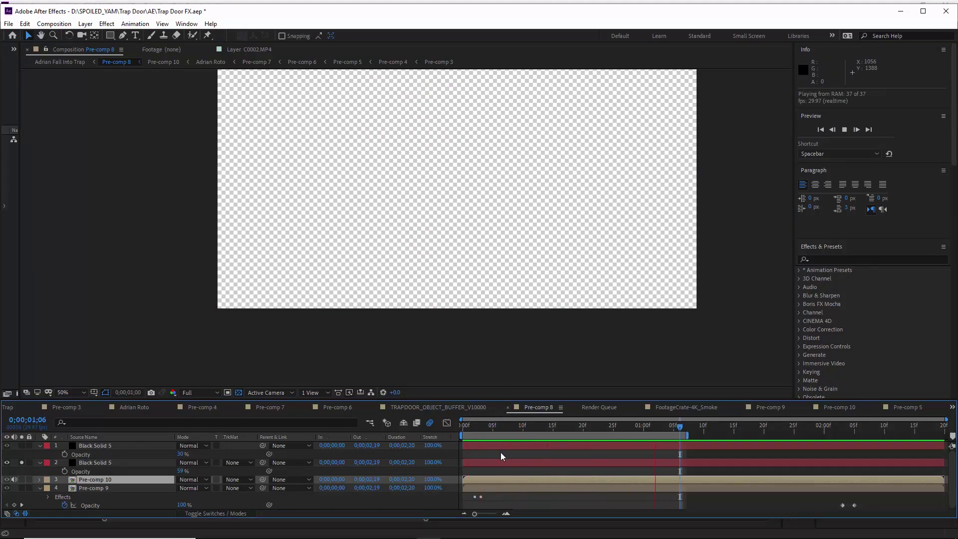